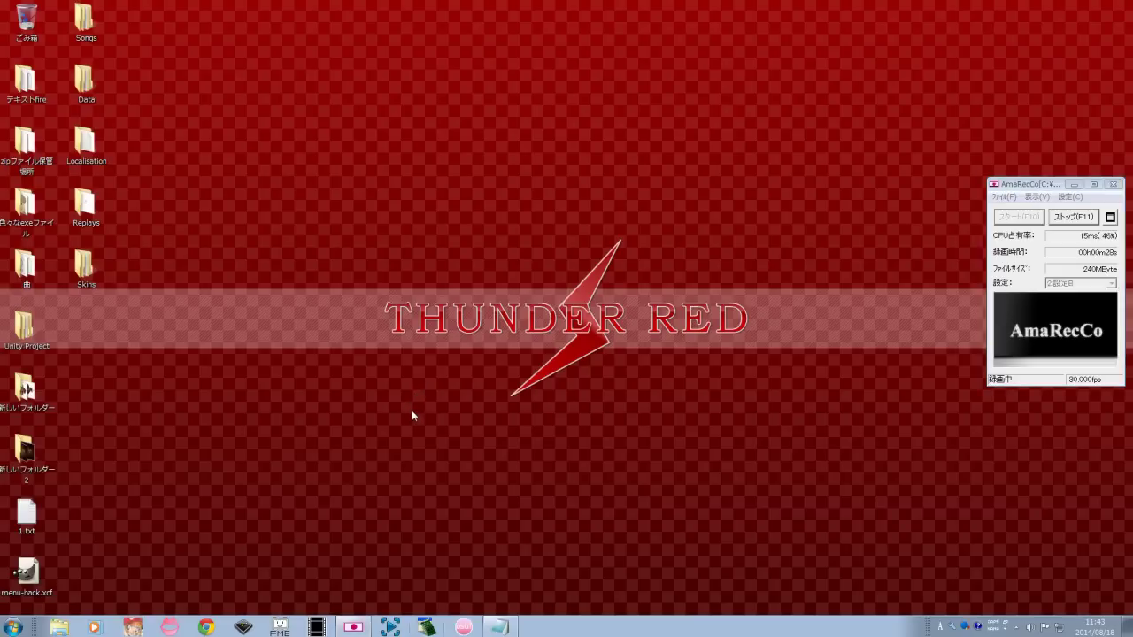
{"action": "left_click_drag", "start_coordinate": [304, 147], "coordinate": [792, 473]}
{"action": "left_click_drag", "start_coordinate": [362, 183], "coordinate": [781, 454]}
{"action": "left_click_drag", "start_coordinate": [333, 189], "coordinate": [768, 449]}
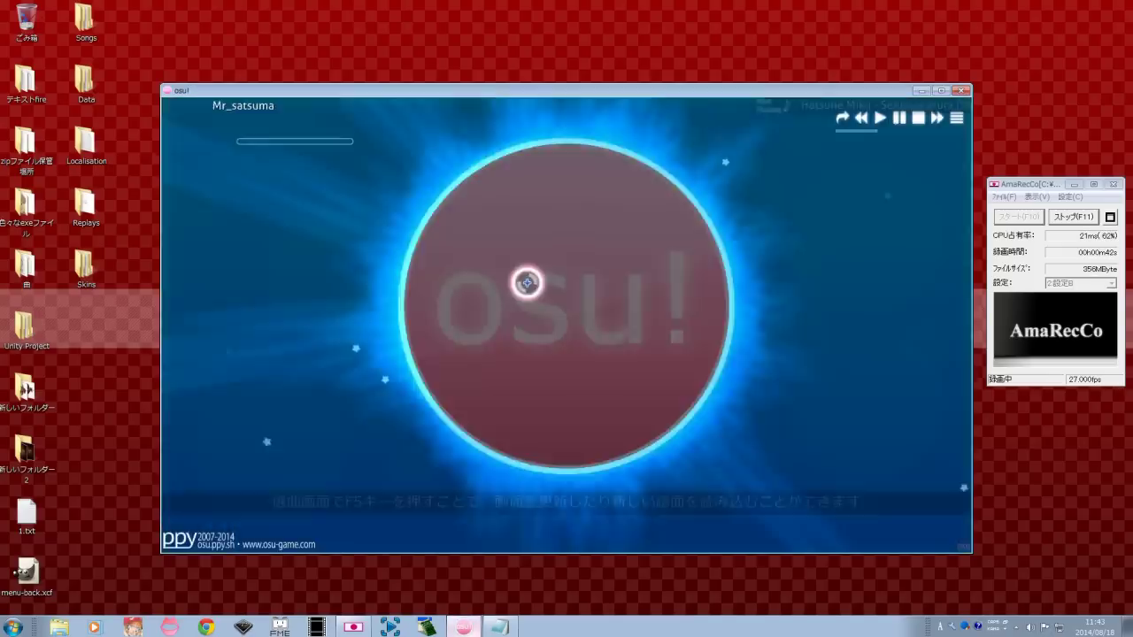
Play Senbonzakura (Short Ver.) [Normal] from the solo song list with the Auto mod enabled, and end the replay partway.
{"action": "double_click", "coordinate": [526, 278]}
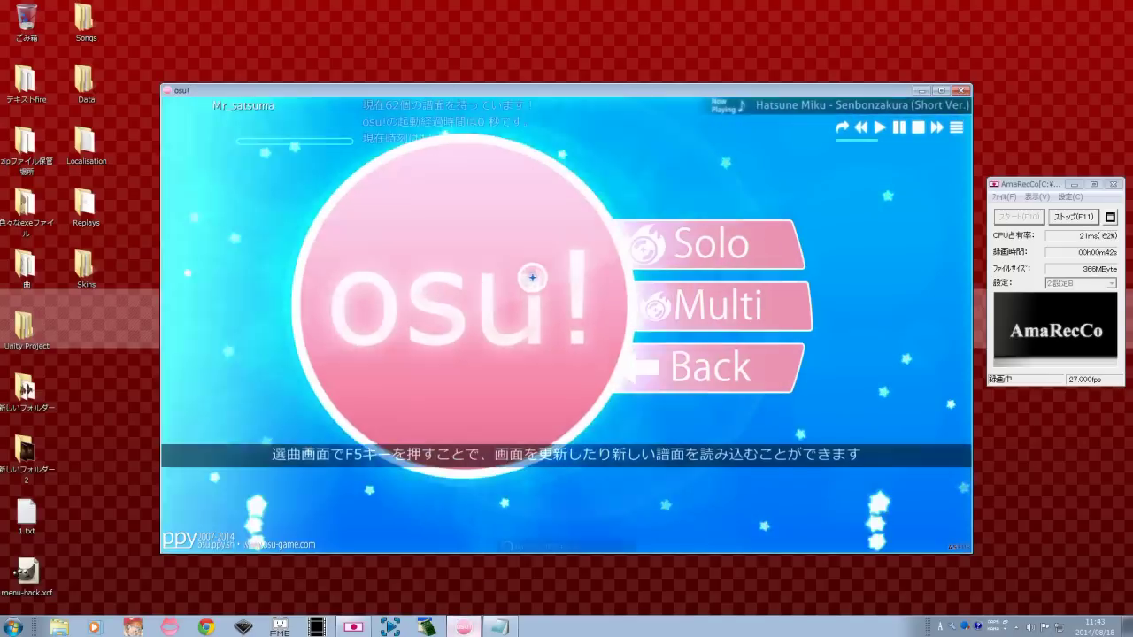
{"action": "left_click", "coordinate": [525, 278]}
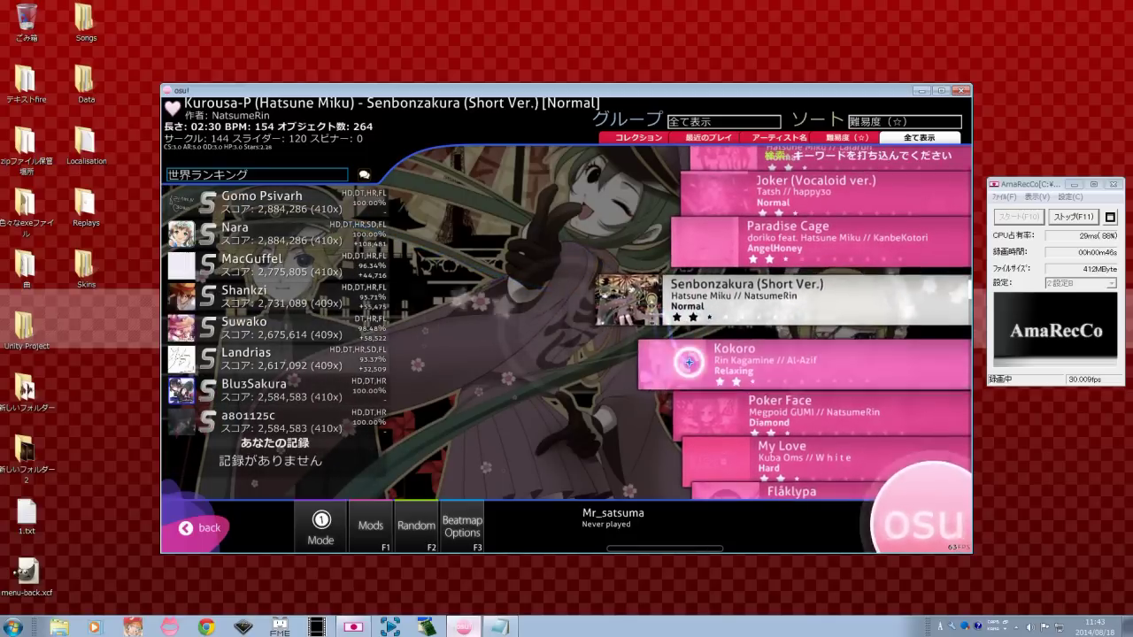
{"action": "left_click", "coordinate": [368, 524]}
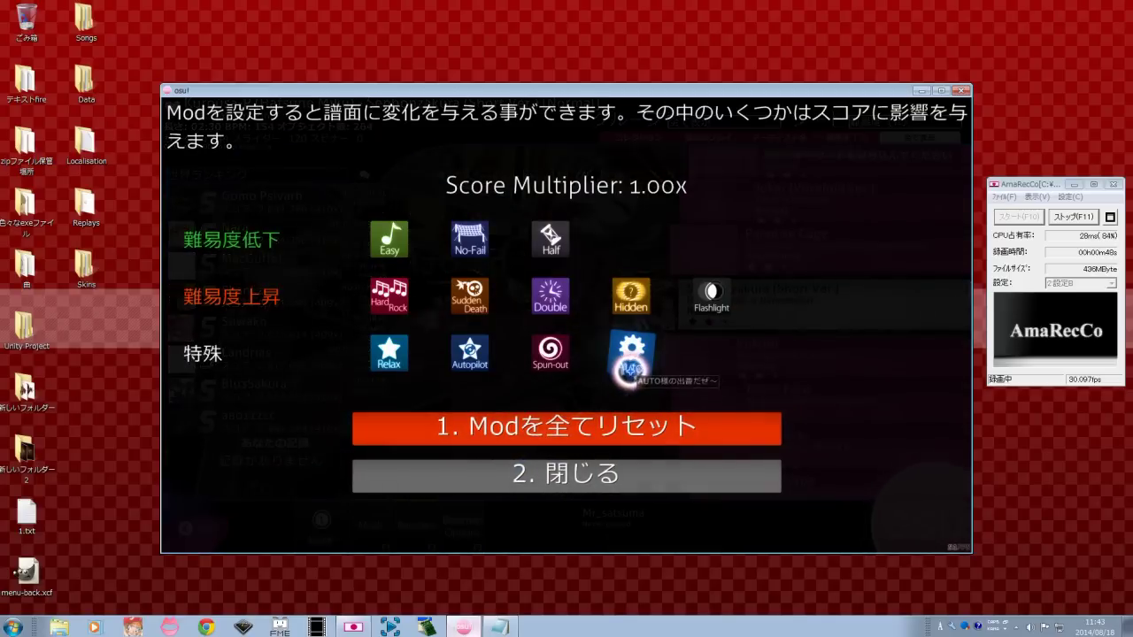
{"action": "left_click", "coordinate": [631, 476]}
{"action": "key", "text": "Return"}
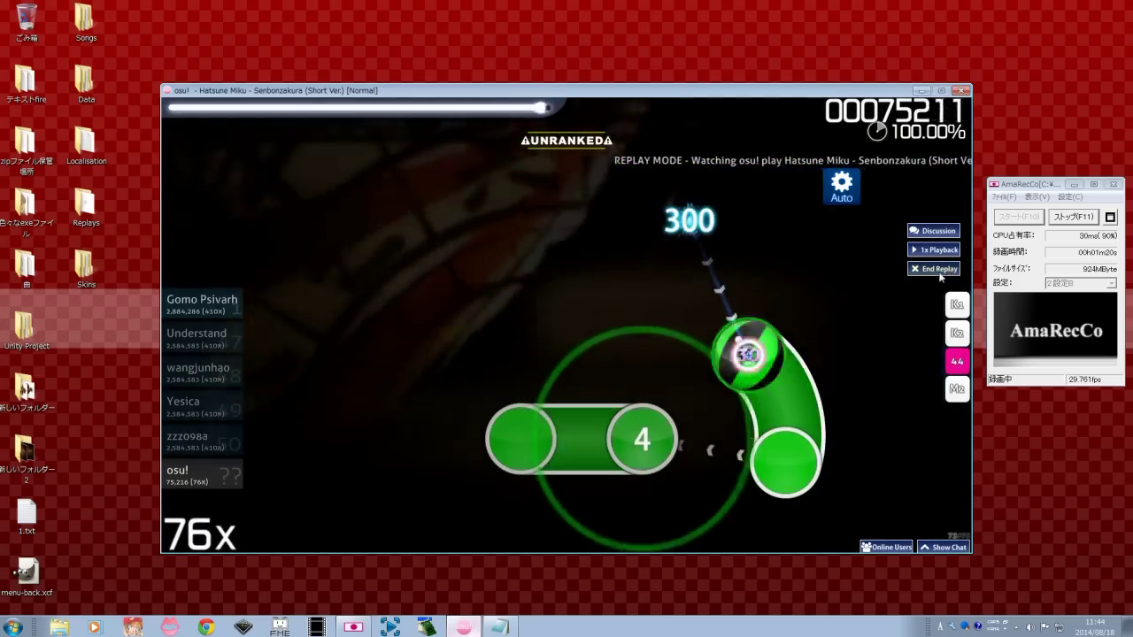
{"action": "left_click", "coordinate": [944, 270]}
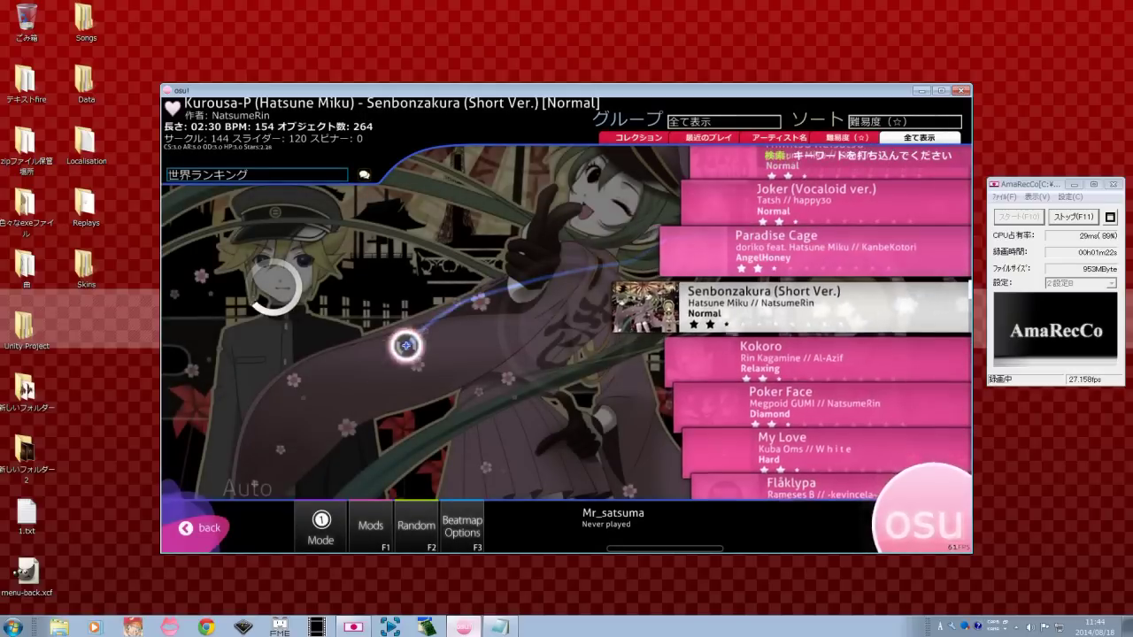
Select Tear Rain [Hard] in the song list and look at its mod options and the top-ranked score's result screen.
{"action": "scroll", "coordinate": [531, 394], "scroll_direction": "down", "scroll_amount": 3}
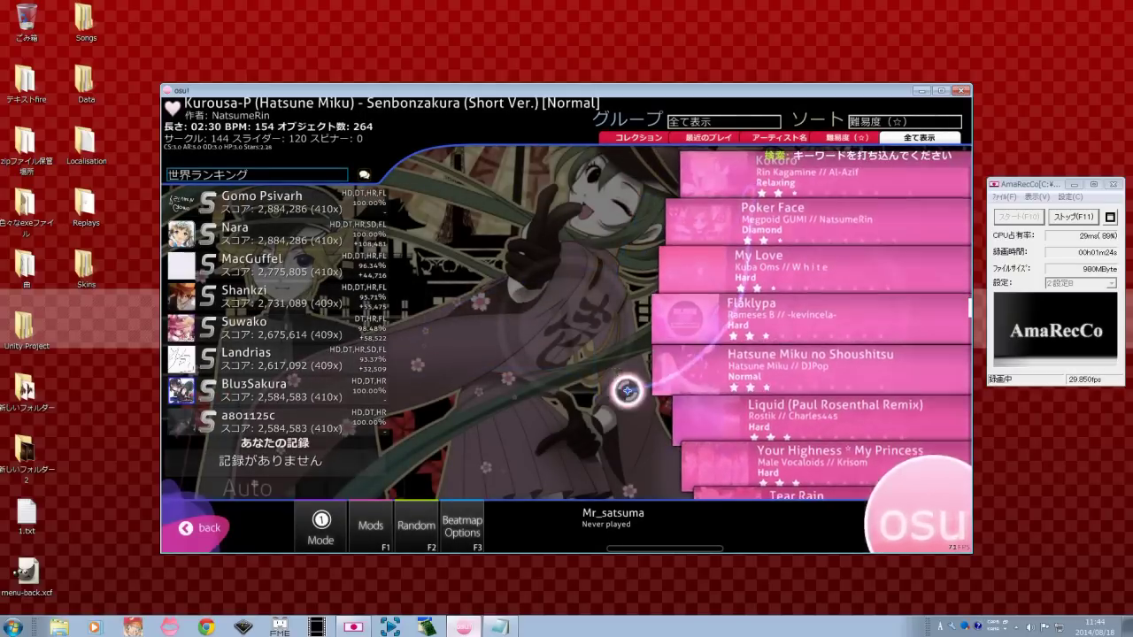
{"action": "key", "text": "F2"}
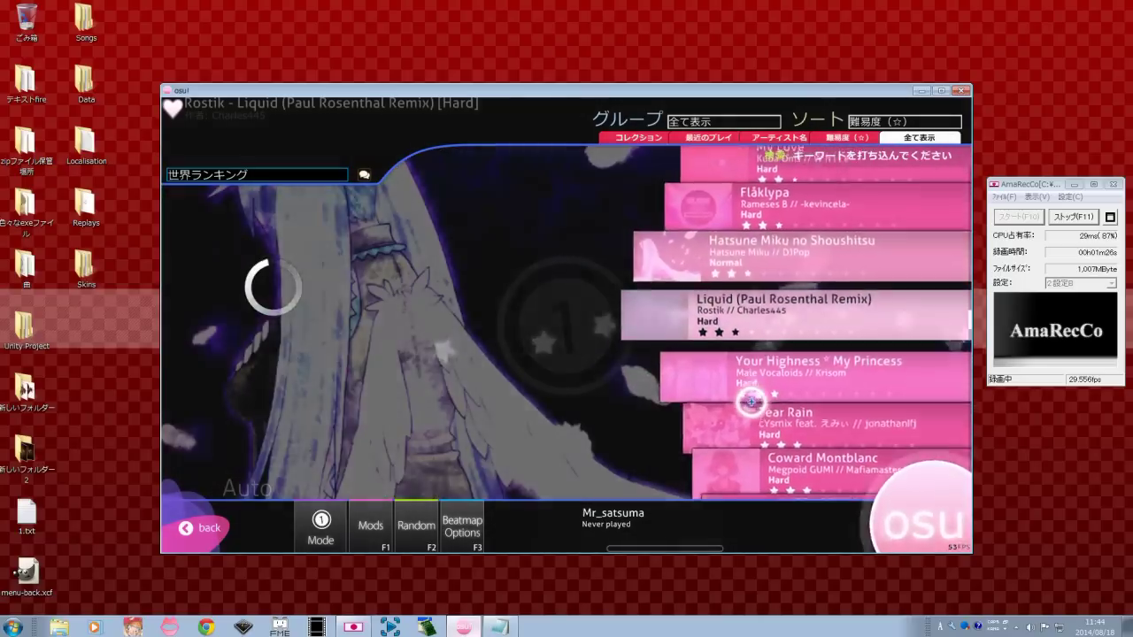
{"action": "left_click", "coordinate": [750, 405]}
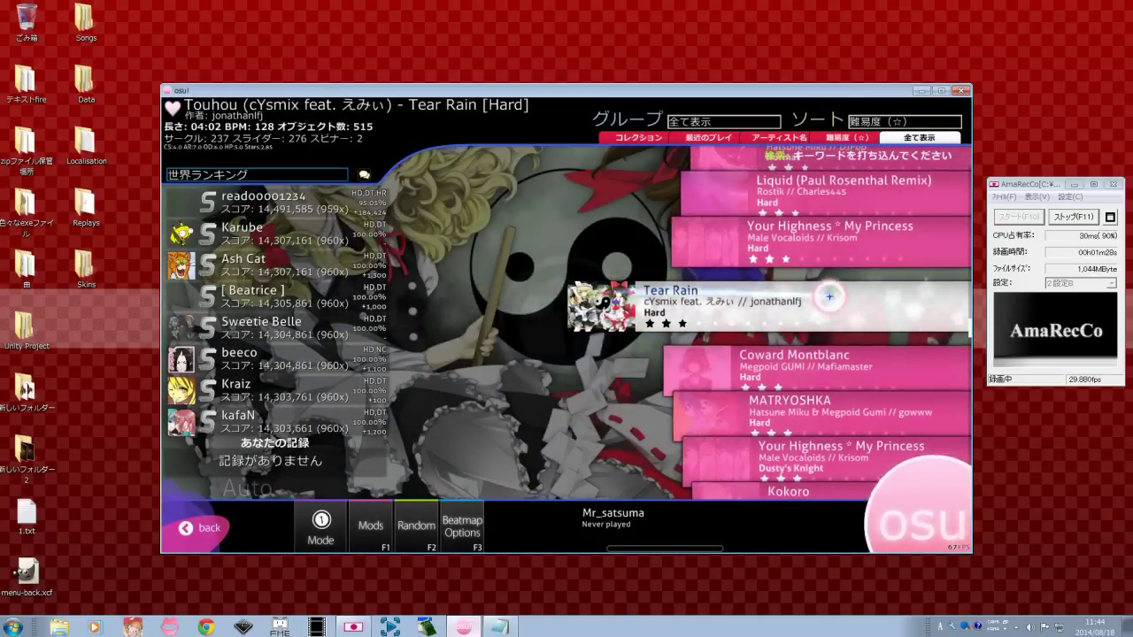
{"action": "left_click", "coordinate": [382, 500]}
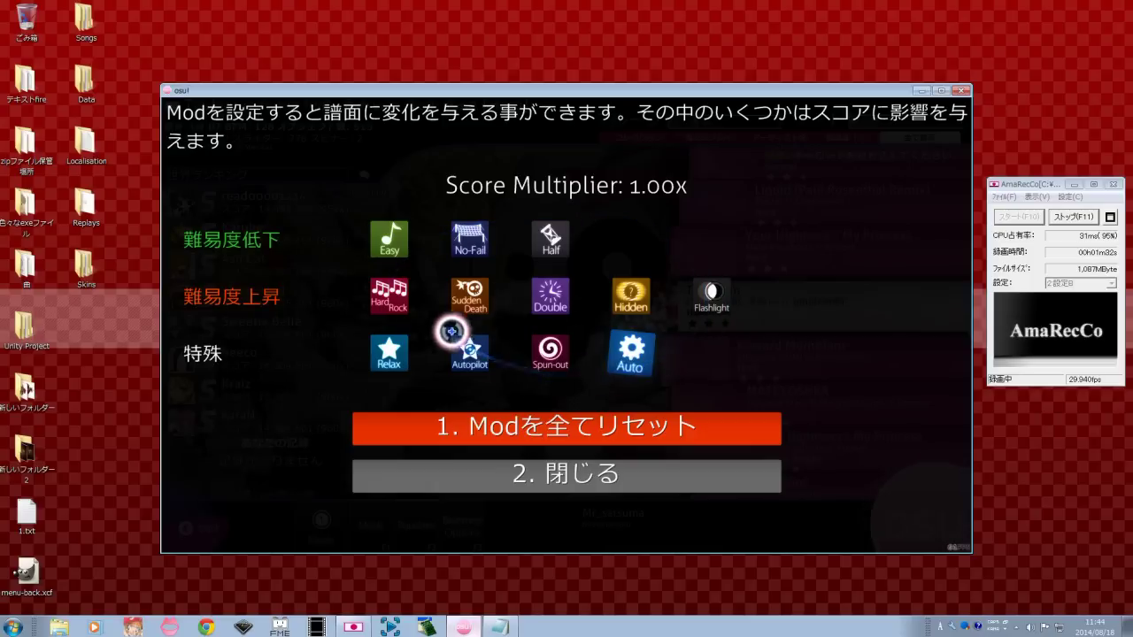
{"action": "left_click", "coordinate": [577, 469]}
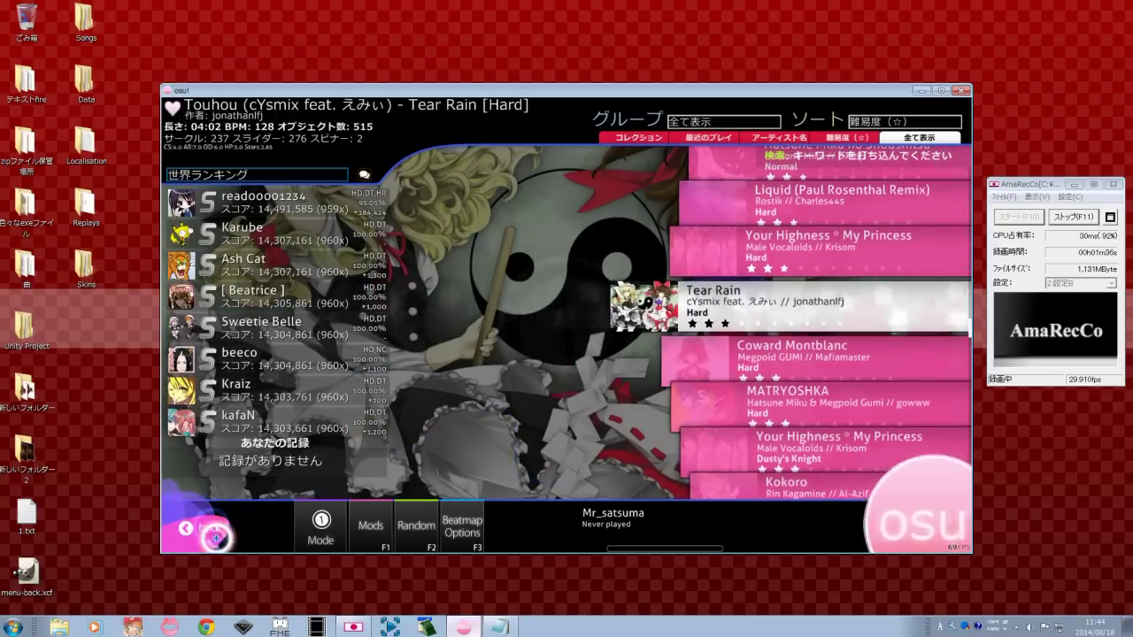
{"action": "left_click", "coordinate": [257, 201]}
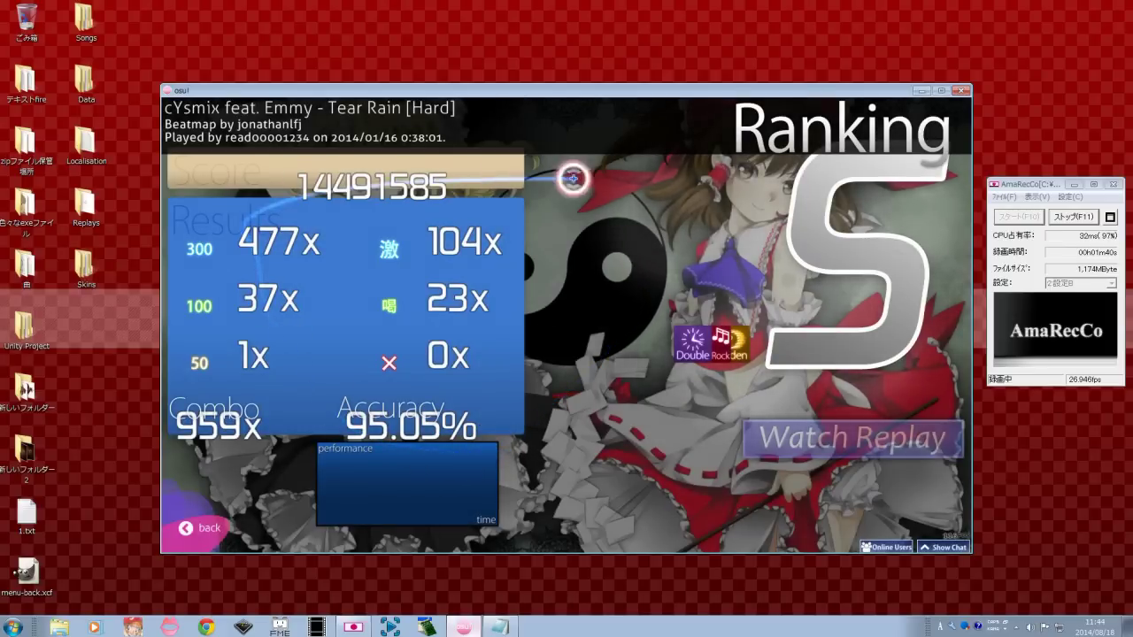
{"action": "key", "text": "Escape"}
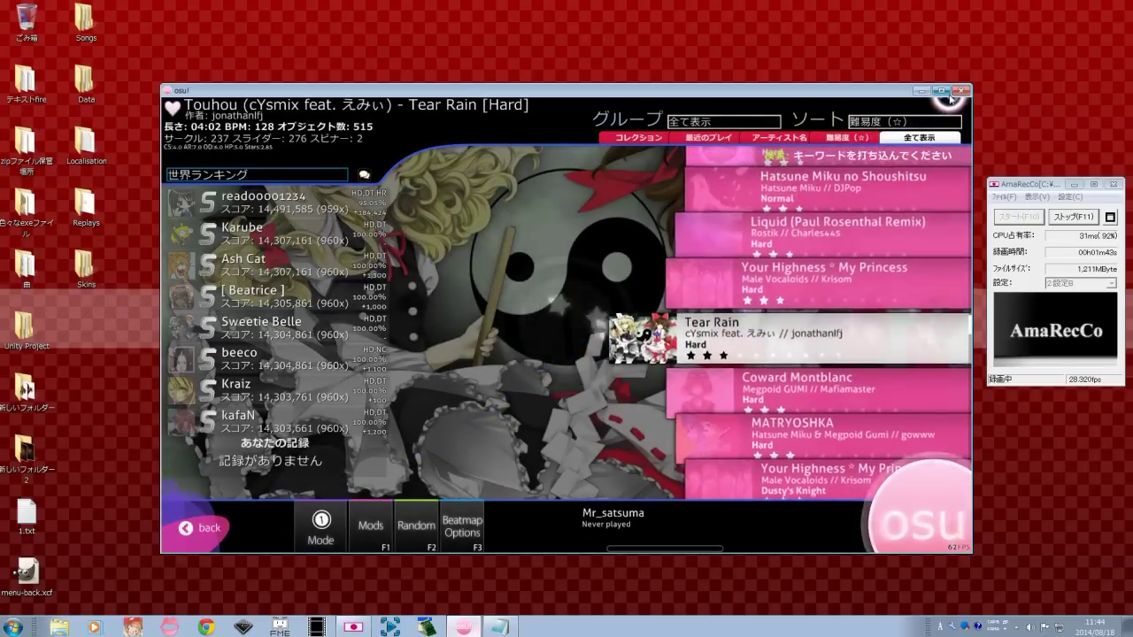
Close the game and open its Skins folder inside the osu! folder under Program Files (x86) on the local disk.
{"action": "left_click", "coordinate": [960, 92]}
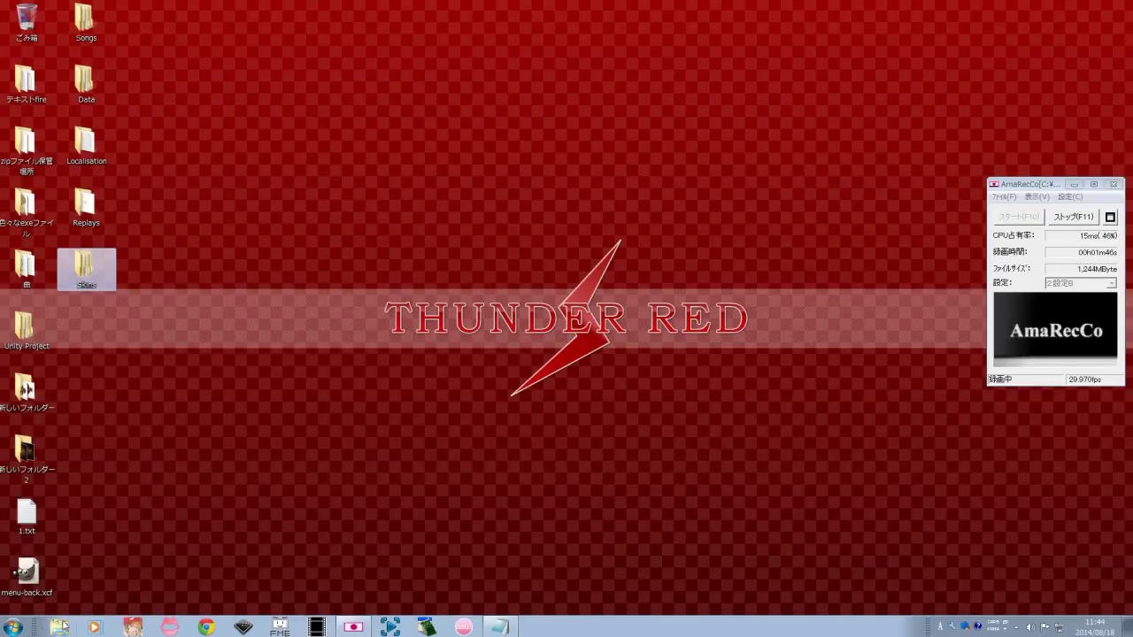
{"action": "left_click_drag", "start_coordinate": [367, 81], "coordinate": [619, 90]}
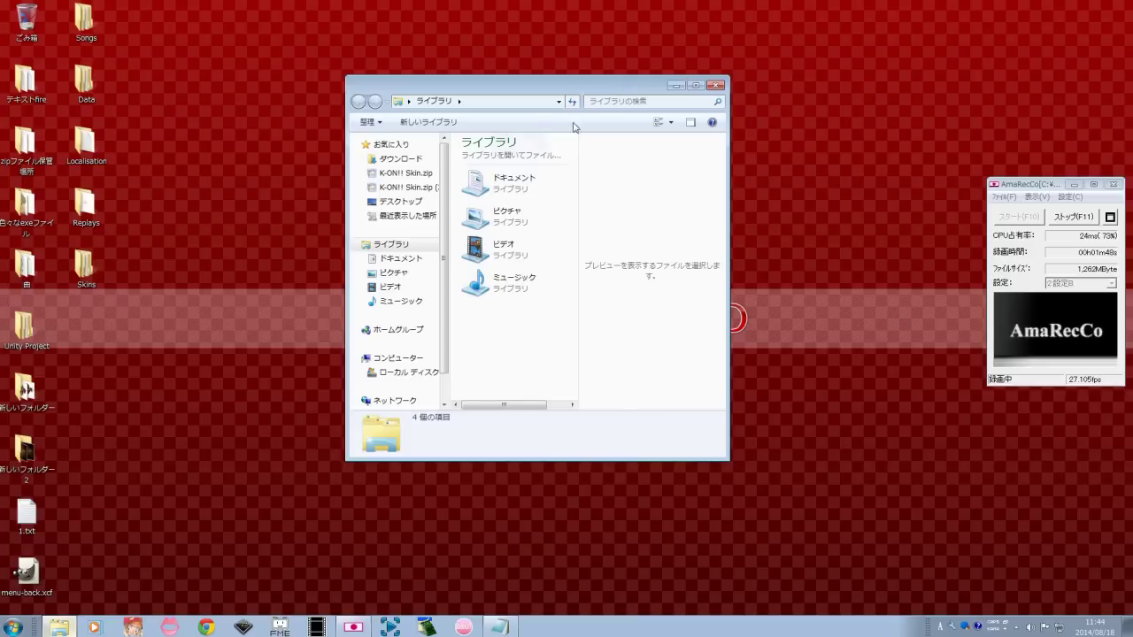
{"action": "left_click", "coordinate": [416, 370]}
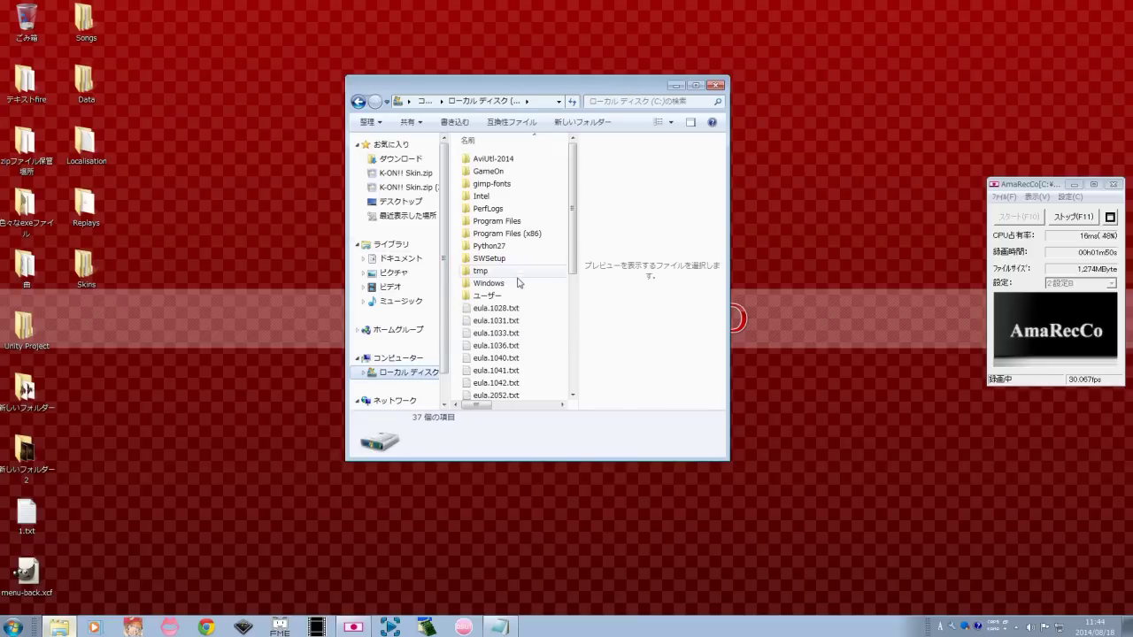
{"action": "double_click", "coordinate": [522, 233]}
{"action": "left_click", "coordinate": [571, 276]}
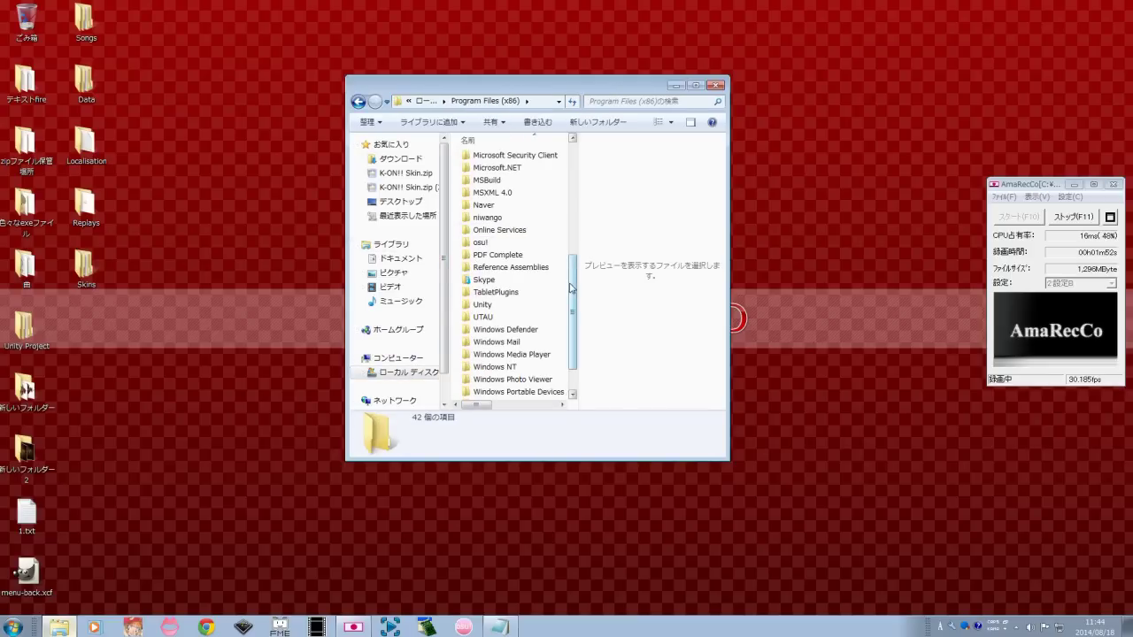
{"action": "scroll", "coordinate": [522, 268], "scroll_direction": "down", "scroll_amount": 1}
{"action": "double_click", "coordinate": [501, 208]}
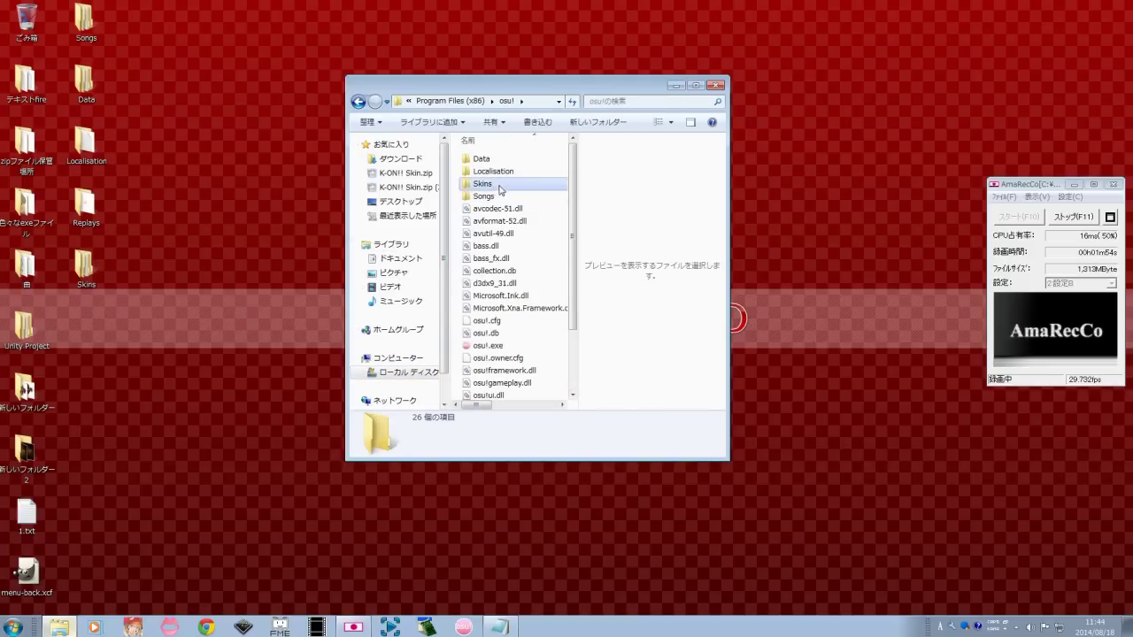
{"action": "double_click", "coordinate": [501, 190]}
Move the ソードアート・オンライン Skin folder from the desktop Skins folder into the game's Skins folder, with both windows side by side.
{"action": "double_click", "coordinate": [86, 265]}
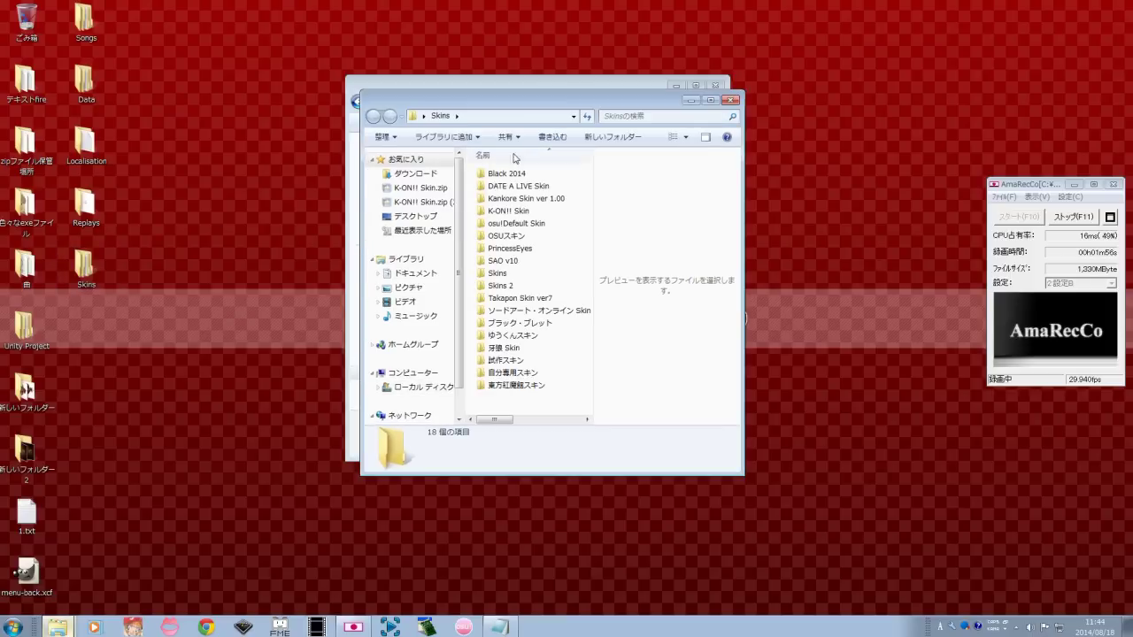
{"action": "left_click_drag", "start_coordinate": [517, 107], "coordinate": [854, 135]}
{"action": "left_click_drag", "start_coordinate": [609, 88], "coordinate": [402, 68]}
{"action": "left_click", "coordinate": [885, 231]}
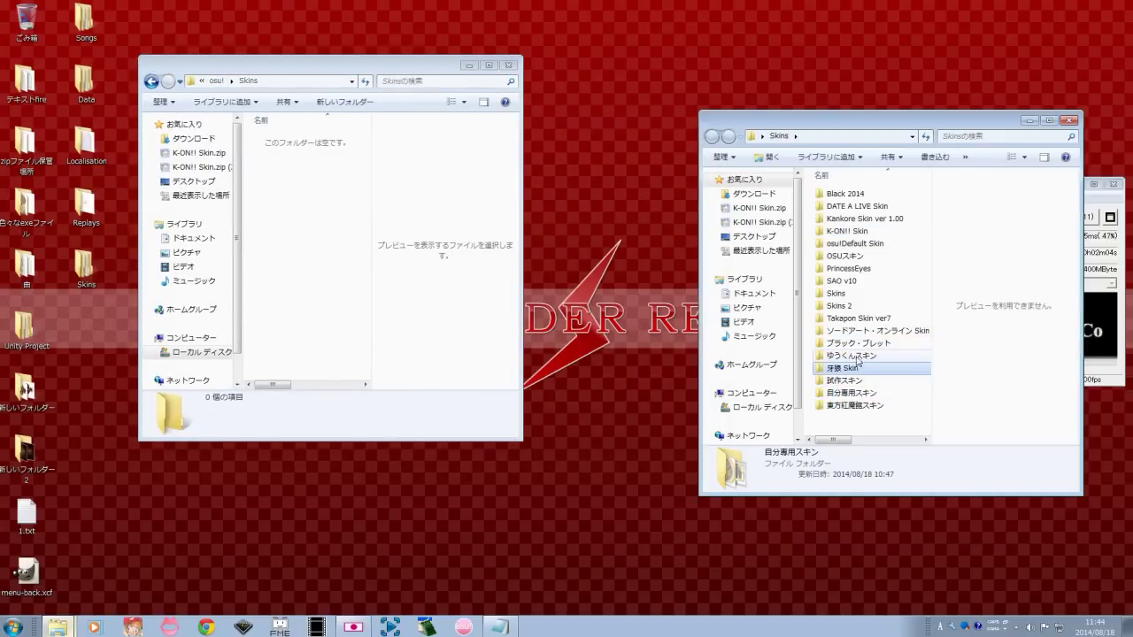
{"action": "left_click_drag", "start_coordinate": [626, 303], "coordinate": [420, 259]}
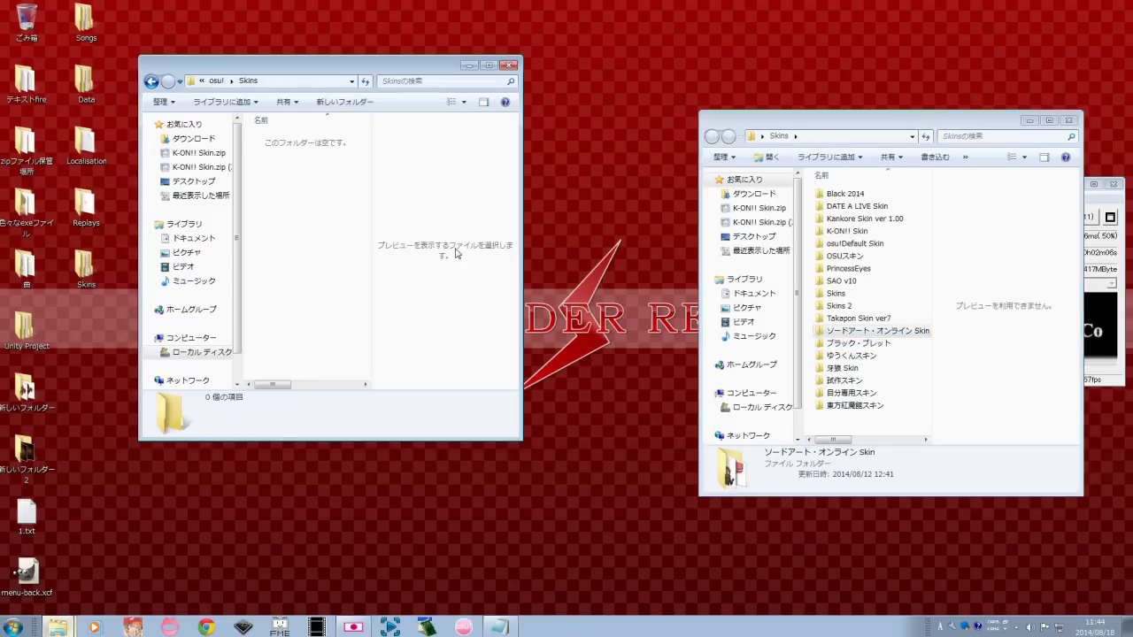
{"action": "left_click_drag", "start_coordinate": [385, 67], "coordinate": [527, 101]}
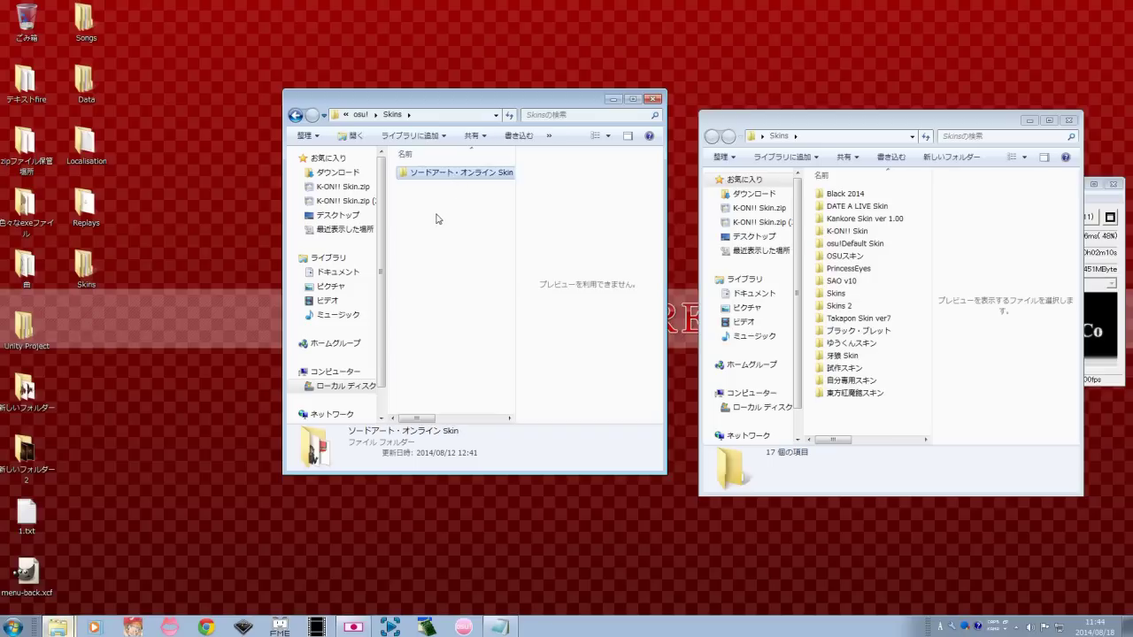
{"action": "left_click", "coordinate": [612, 99]}
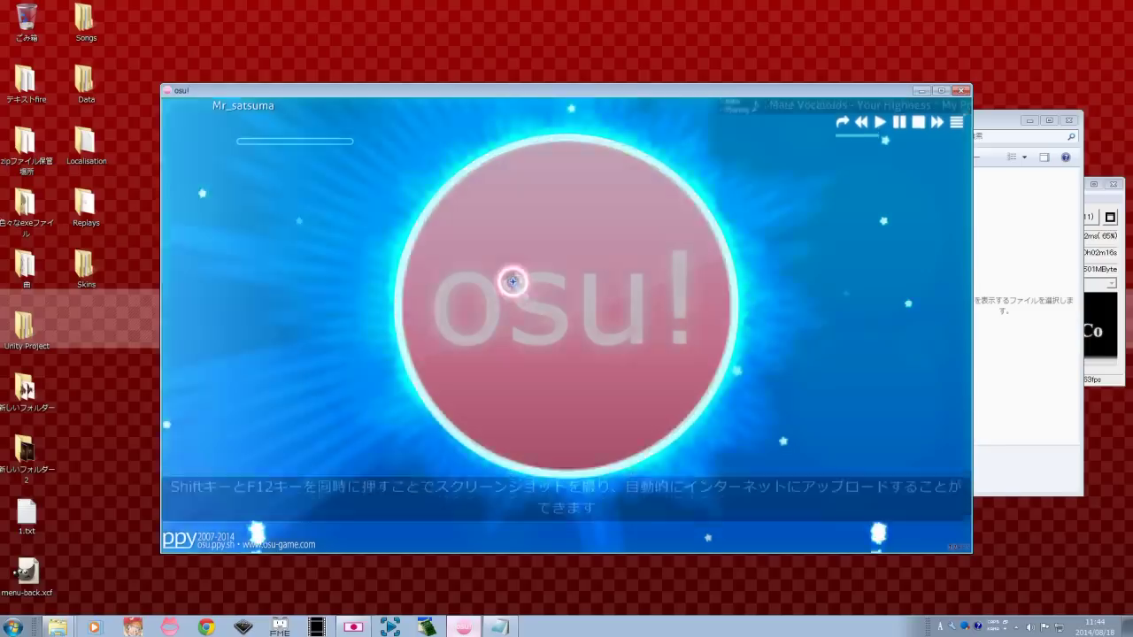
{"action": "left_click", "coordinate": [518, 298]}
{"action": "key", "text": "m"}
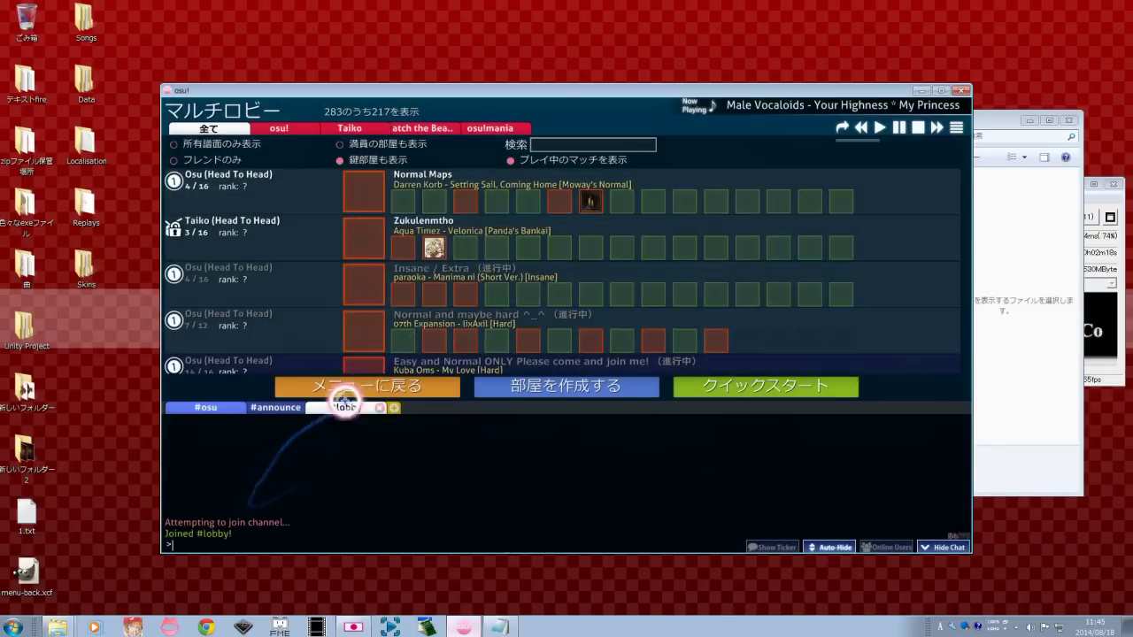
{"action": "left_click", "coordinate": [332, 393]}
{"action": "left_click", "coordinate": [599, 331]}
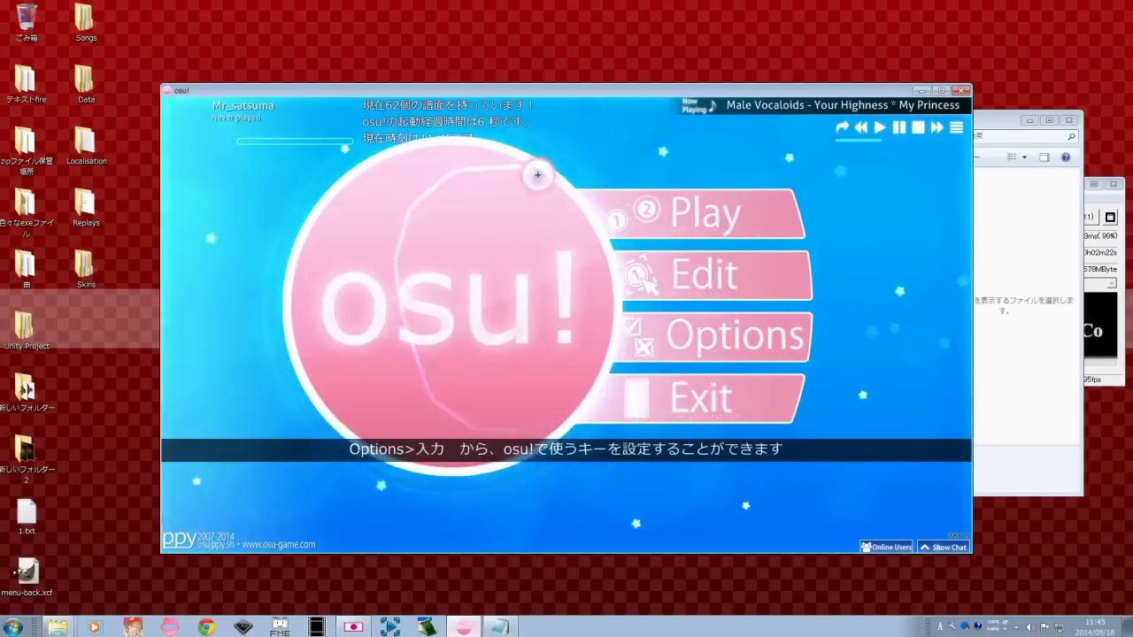
Apply SAO Skin through the skin selection in the game options and return to the main menu.
{"action": "left_click", "coordinate": [652, 331]}
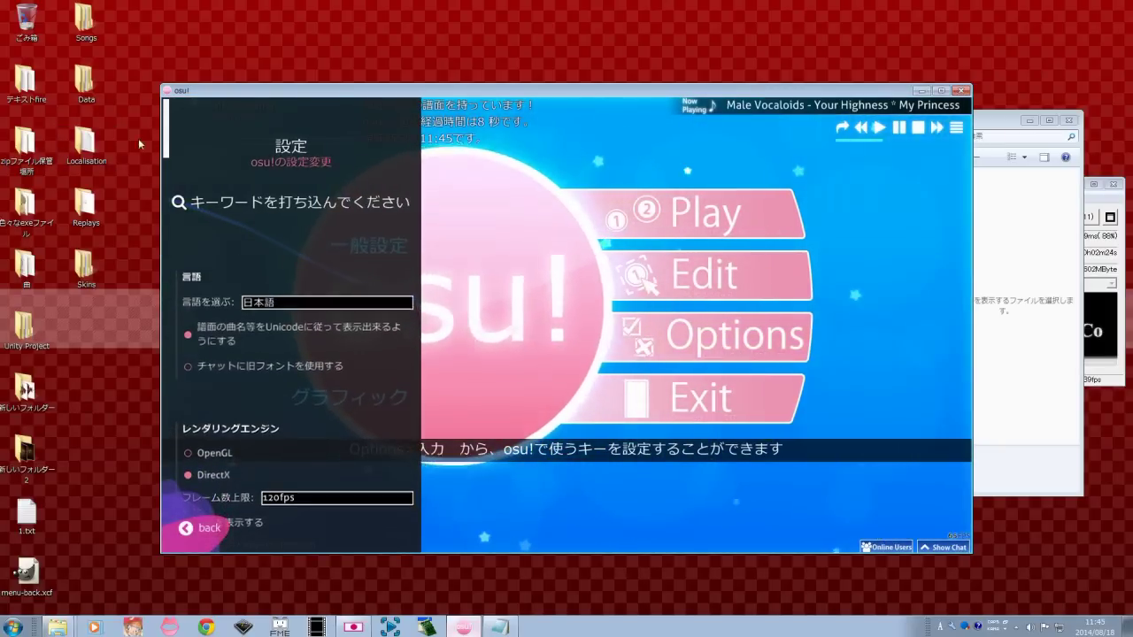
{"action": "left_click_drag", "start_coordinate": [171, 136], "coordinate": [150, 318]}
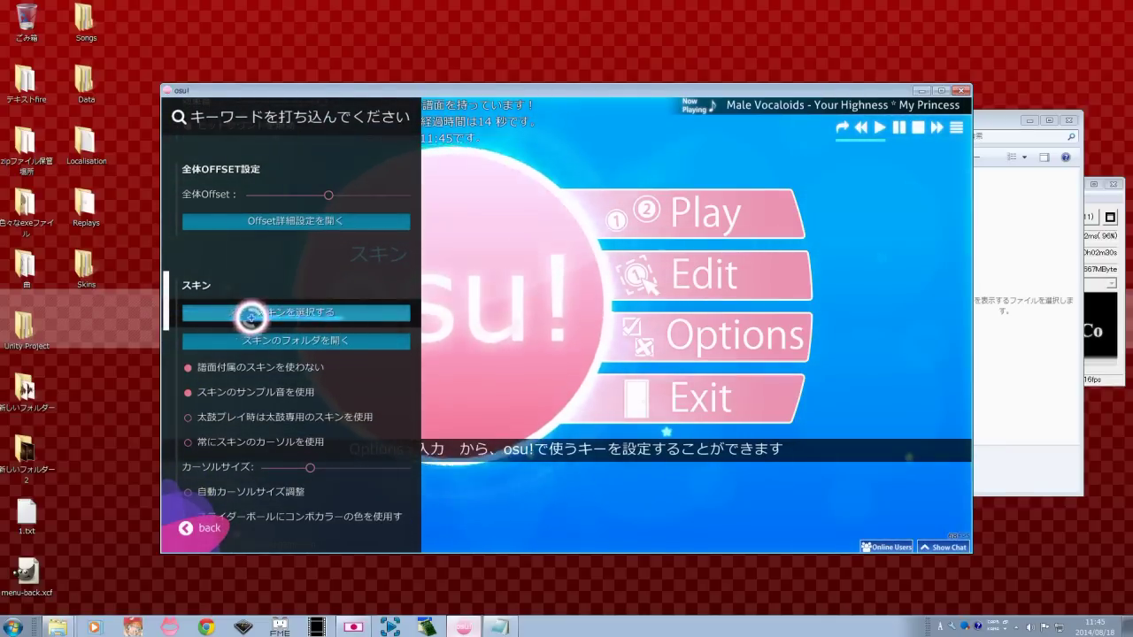
{"action": "left_click", "coordinate": [318, 316]}
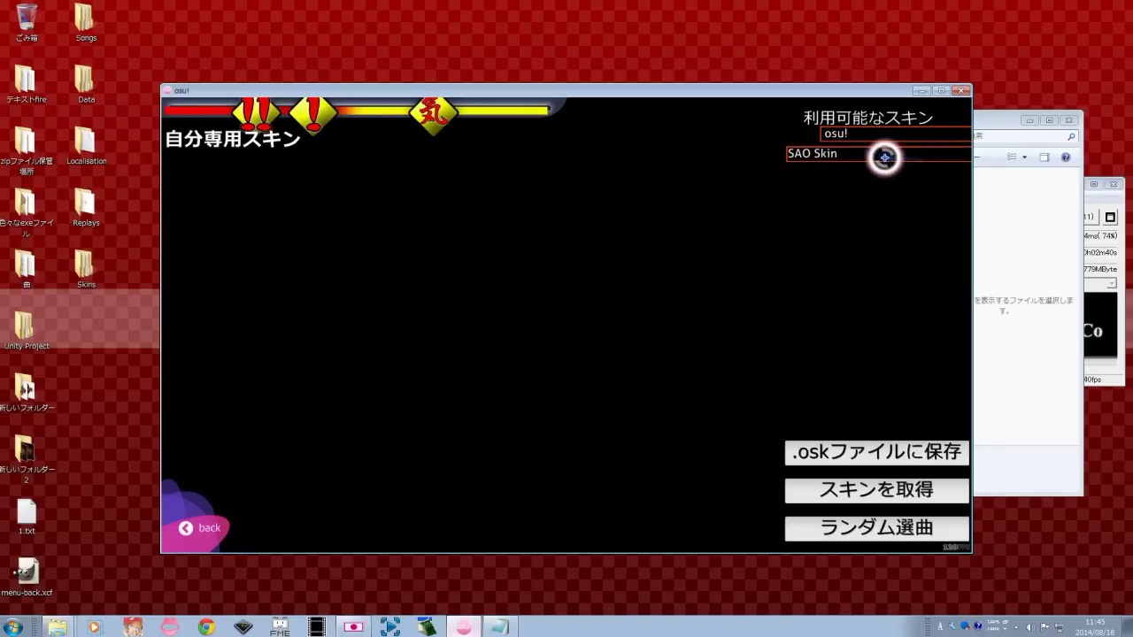
{"action": "left_click", "coordinate": [858, 156]}
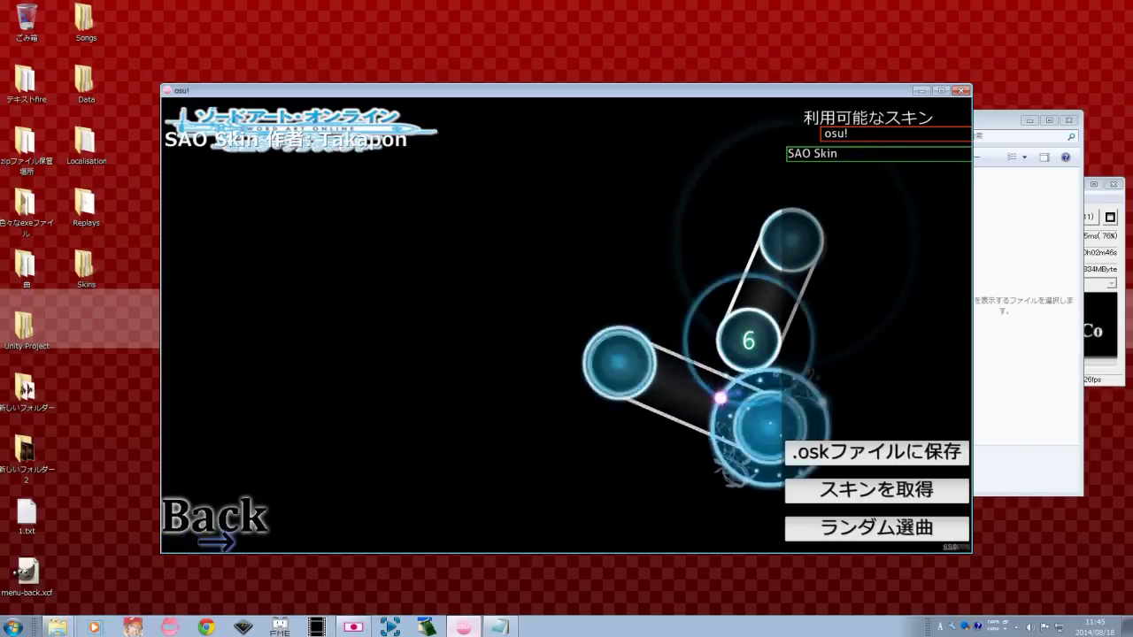
{"action": "left_click", "coordinate": [232, 505]}
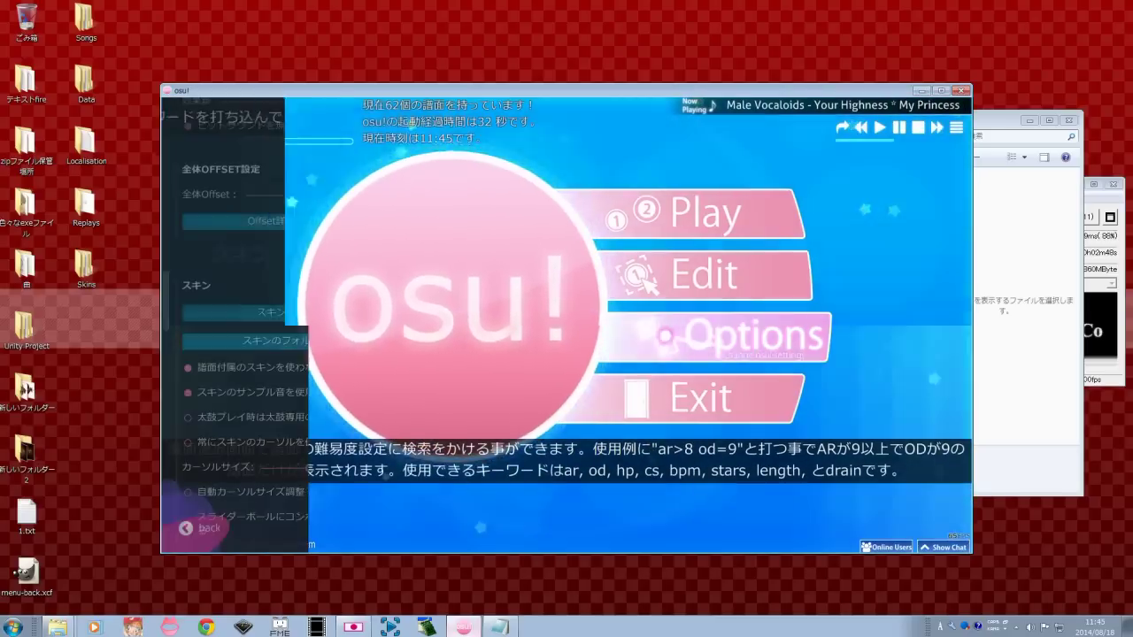
Reopen the game options and look over the skin settings section.
{"action": "left_click", "coordinate": [664, 335]}
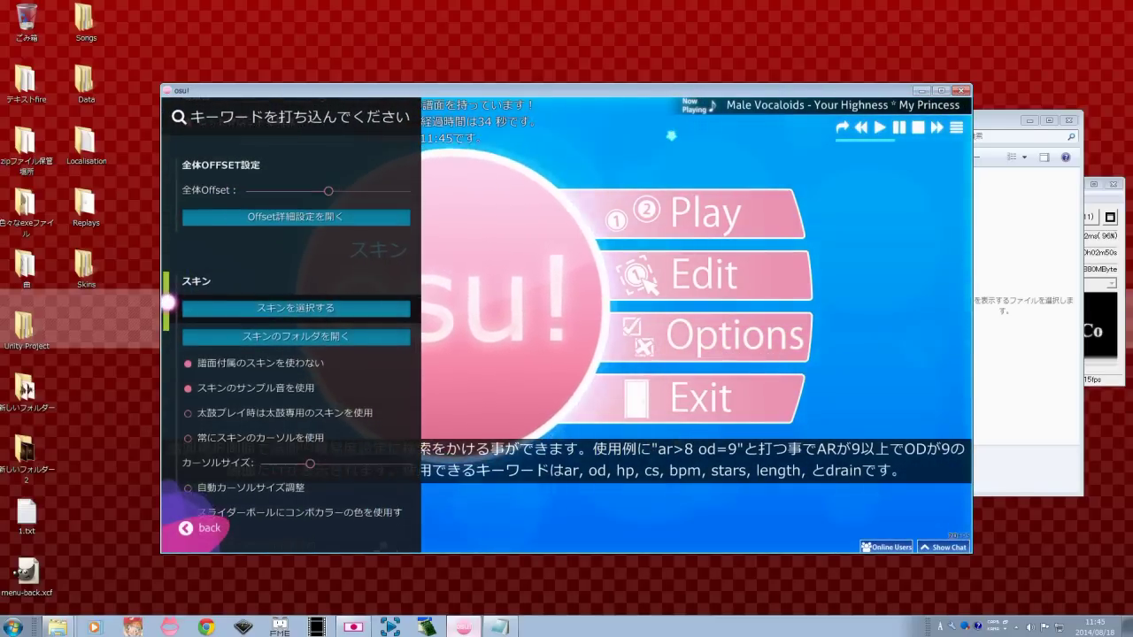
{"action": "left_click", "coordinate": [195, 312]}
{"action": "left_click", "coordinate": [205, 498]}
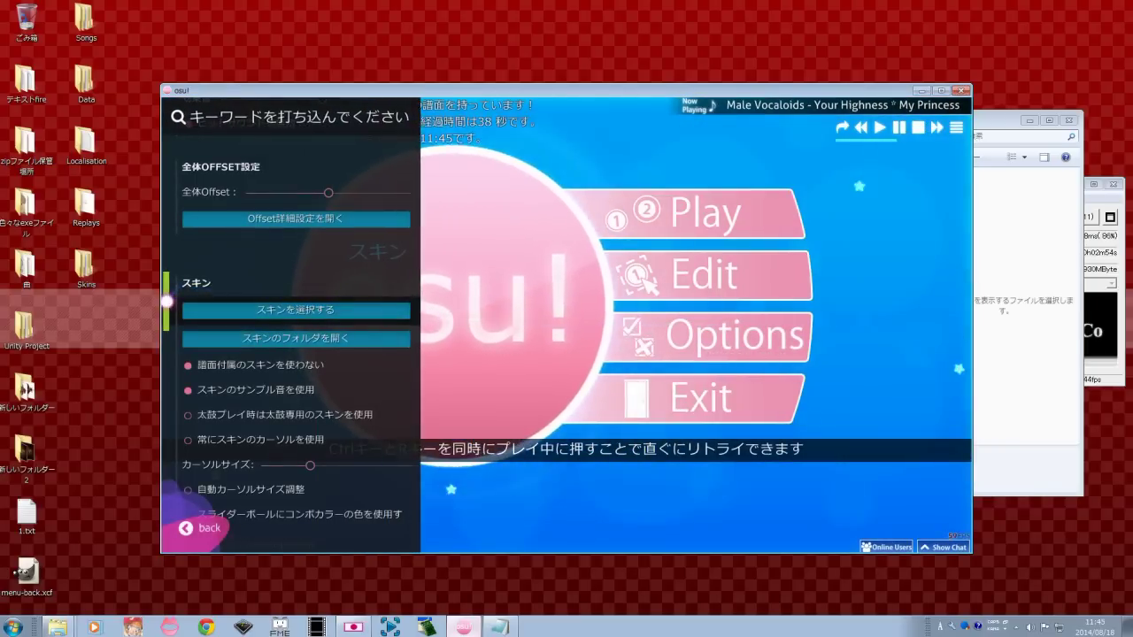
{"action": "left_click_drag", "start_coordinate": [162, 304], "coordinate": [164, 327]}
{"action": "left_click_drag", "start_coordinate": [308, 278], "coordinate": [386, 280]}
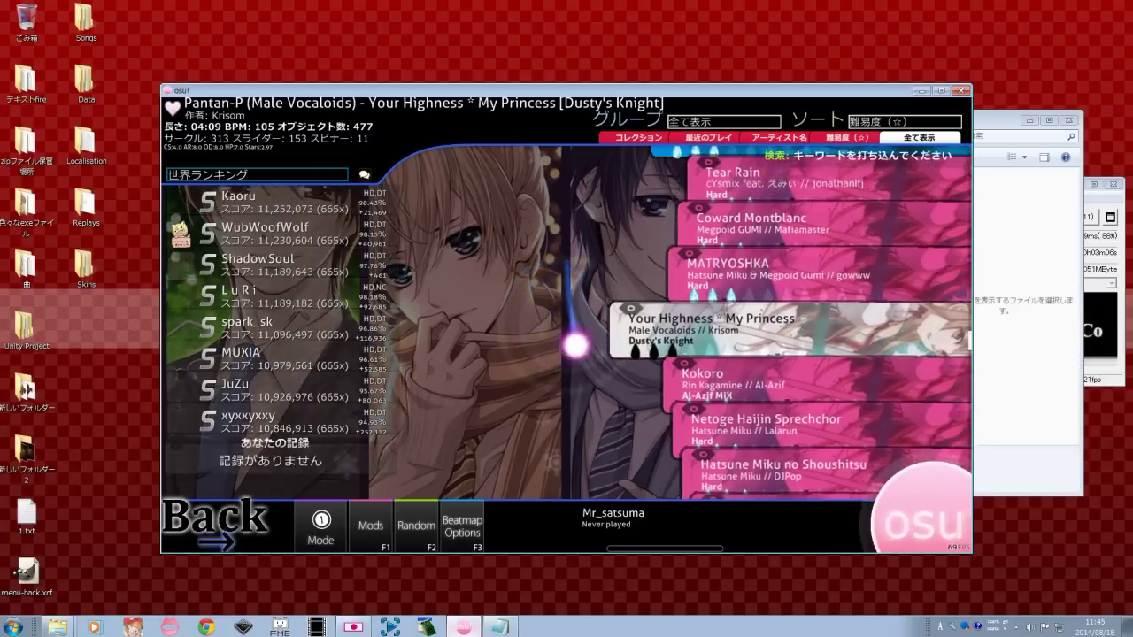
Browse the beatmap list and select Netoge Haijin Sprechchor at Insane difficulty.
{"action": "scroll", "coordinate": [556, 271], "scroll_direction": "up", "scroll_amount": 10}
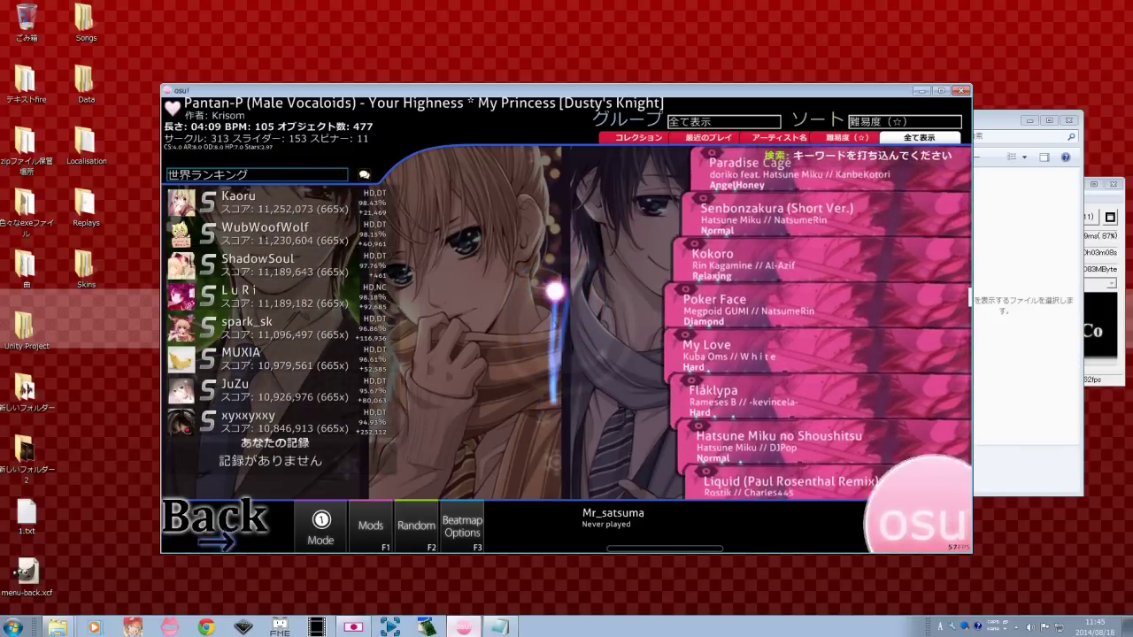
{"action": "left_click", "coordinate": [643, 140]}
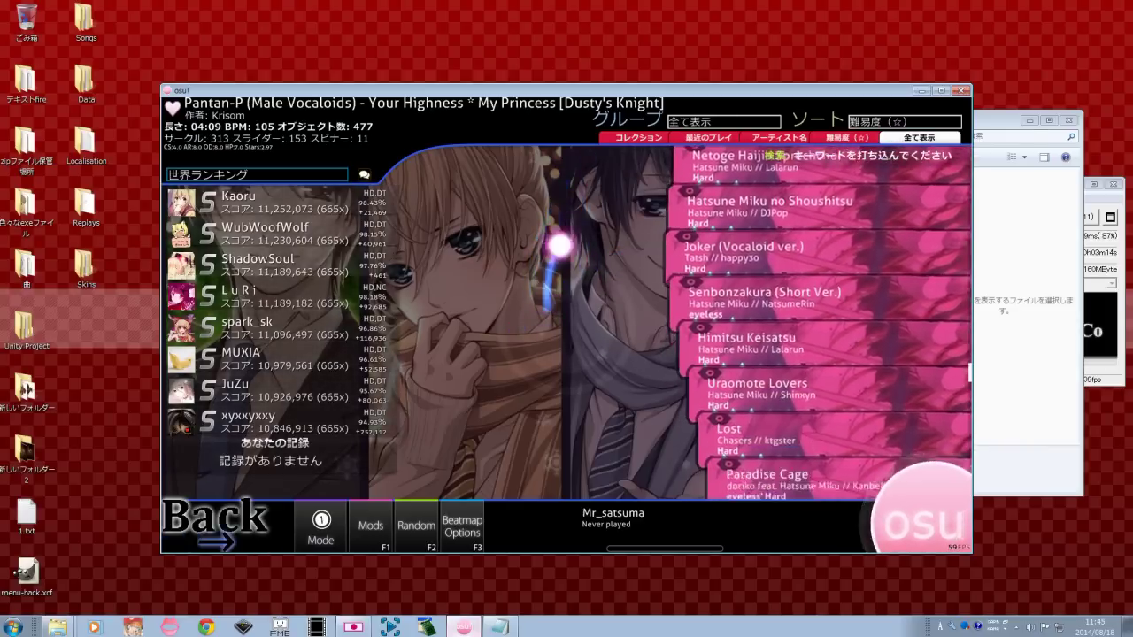
{"action": "scroll", "coordinate": [561, 265], "scroll_direction": "down", "scroll_amount": 5}
{"action": "left_click", "coordinate": [704, 265]}
{"action": "left_click", "coordinate": [708, 314]}
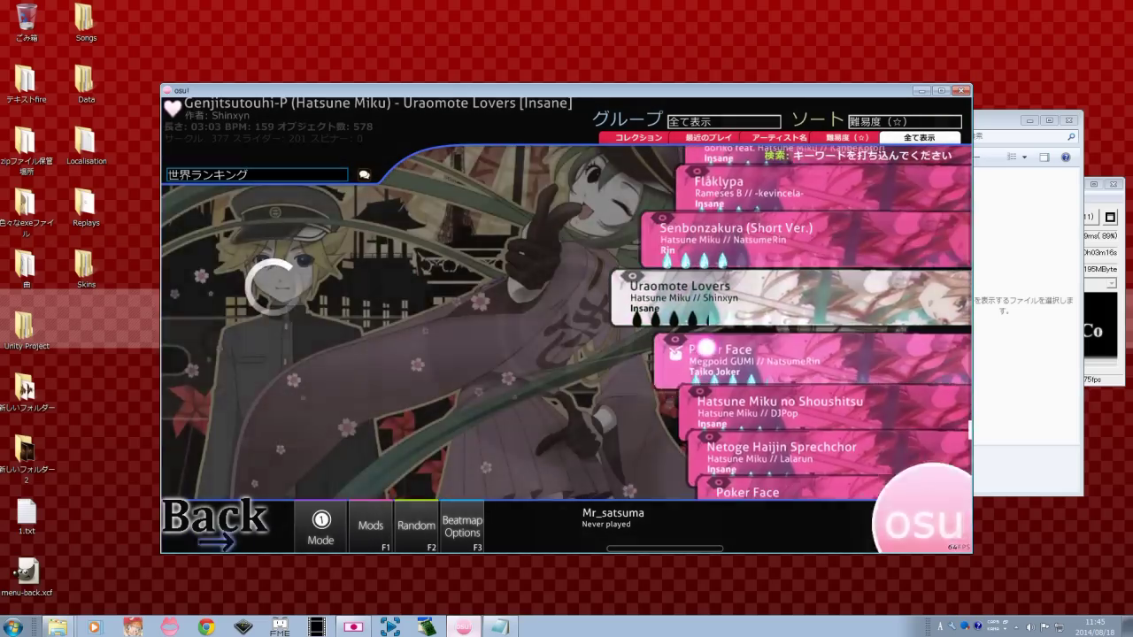
{"action": "left_click", "coordinate": [710, 353]}
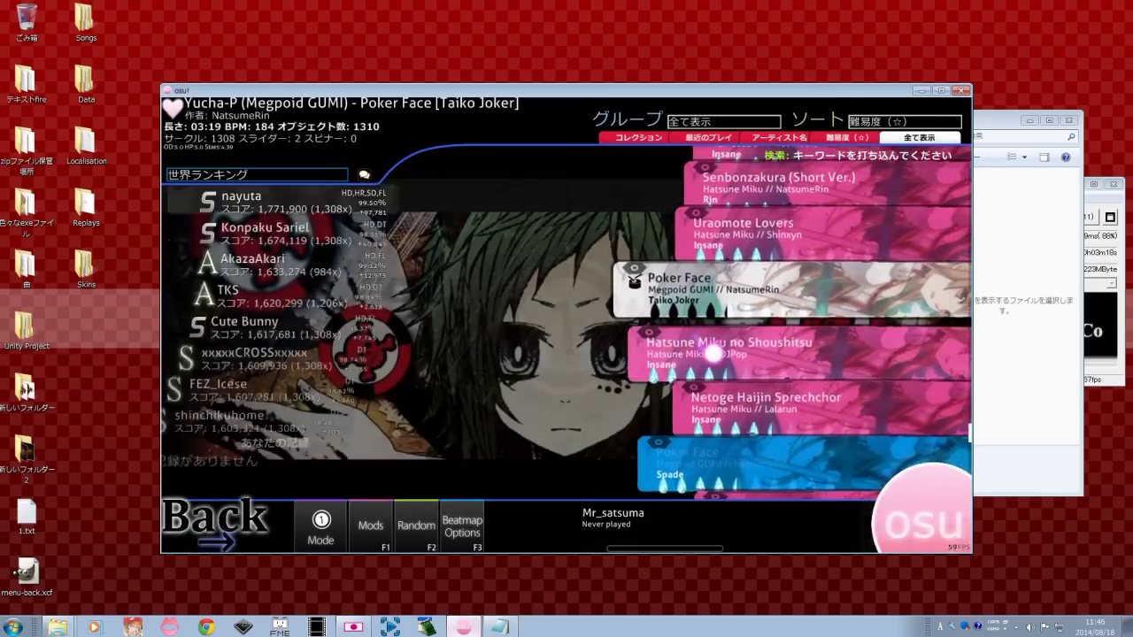
{"action": "left_click", "coordinate": [707, 356]}
{"action": "left_click", "coordinate": [706, 359]}
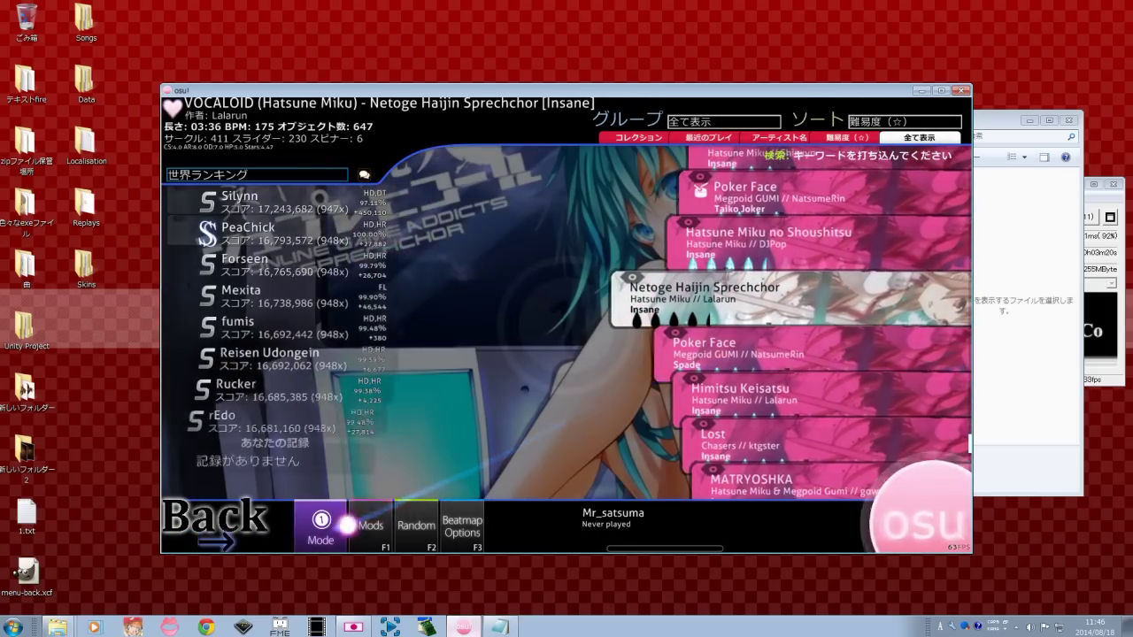
Look over the skin's icons on the mod selection screen, reset all mods and close it.
{"action": "left_click", "coordinate": [364, 521]}
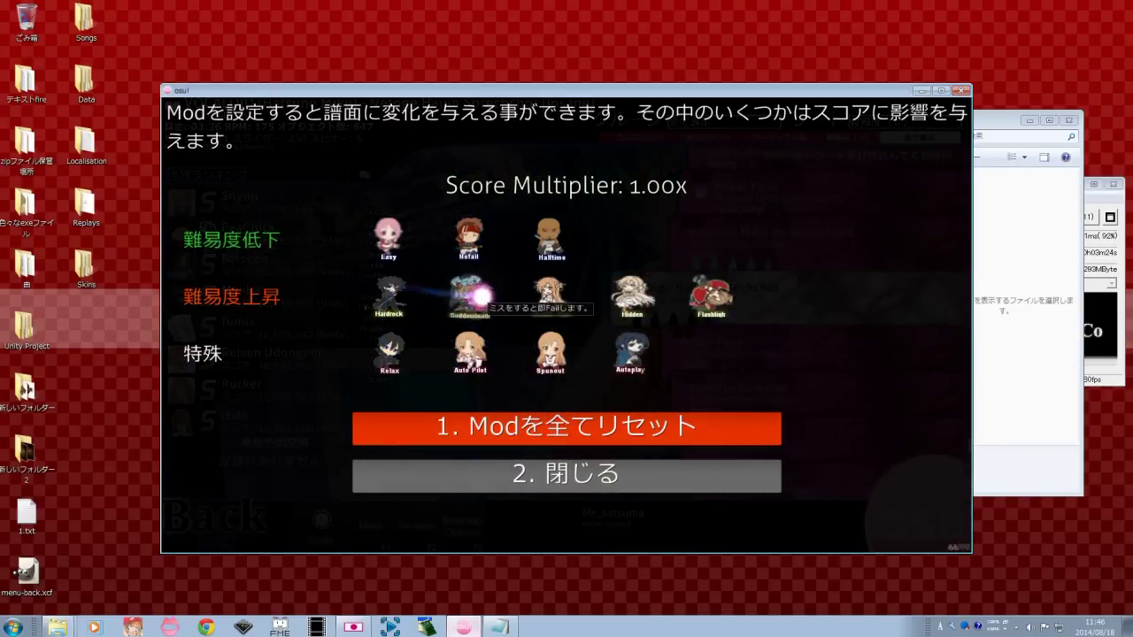
{"action": "left_click", "coordinate": [488, 457]}
{"action": "left_click", "coordinate": [372, 520]}
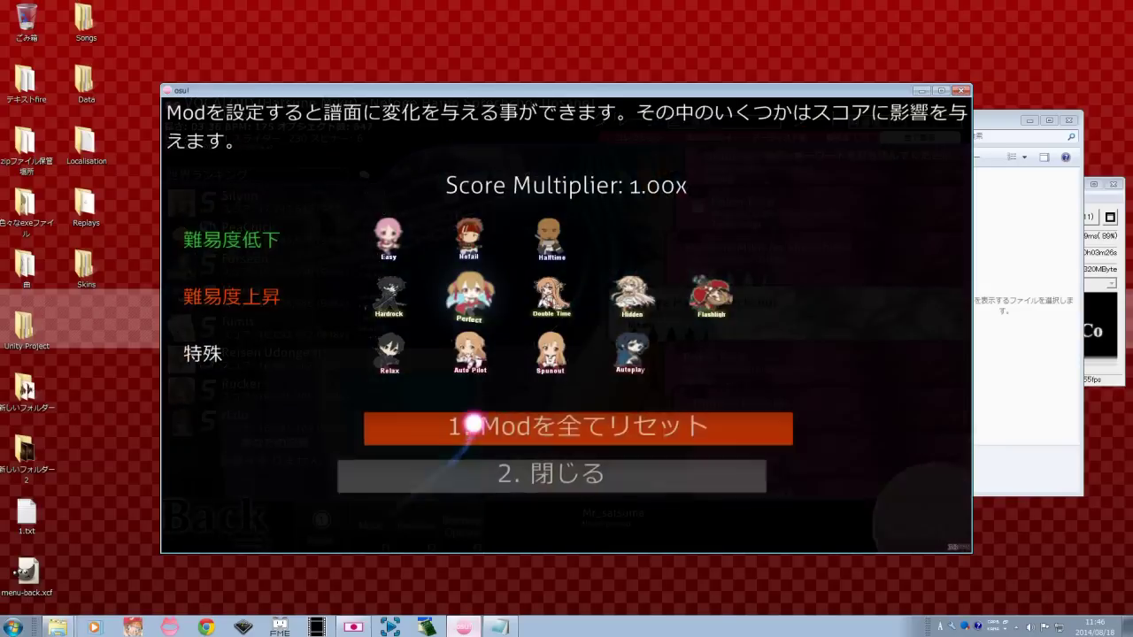
{"action": "left_click", "coordinate": [470, 424]}
{"action": "left_click", "coordinate": [600, 459]}
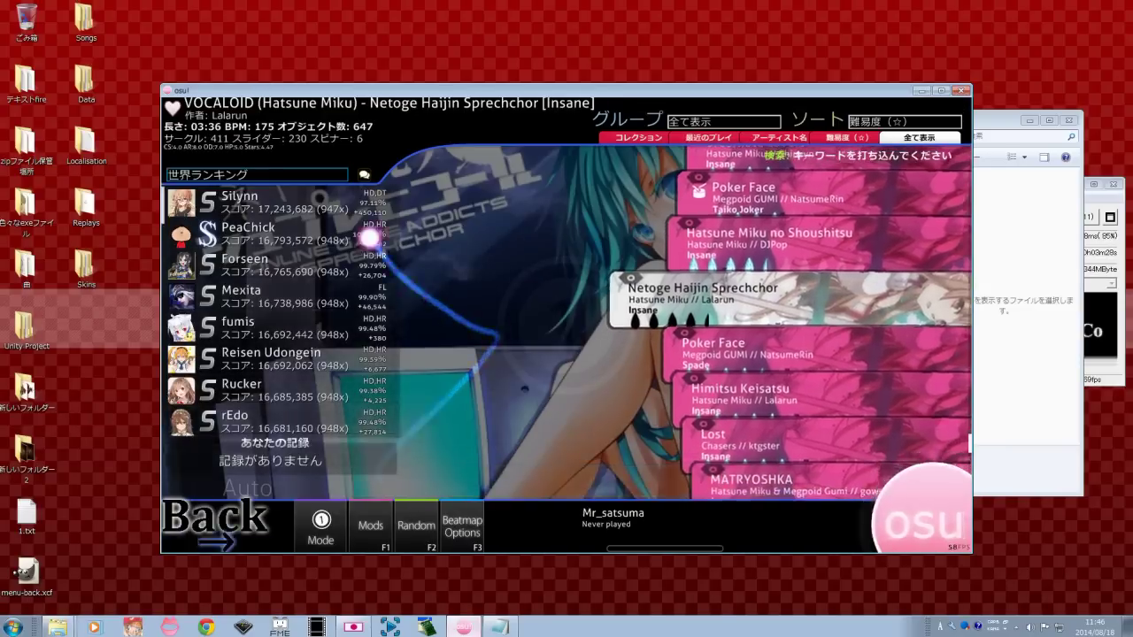
Preview the skin in the second-ranked player's replay and in an Autoplay run of the song, ending each replay.
{"action": "left_click", "coordinate": [369, 231]}
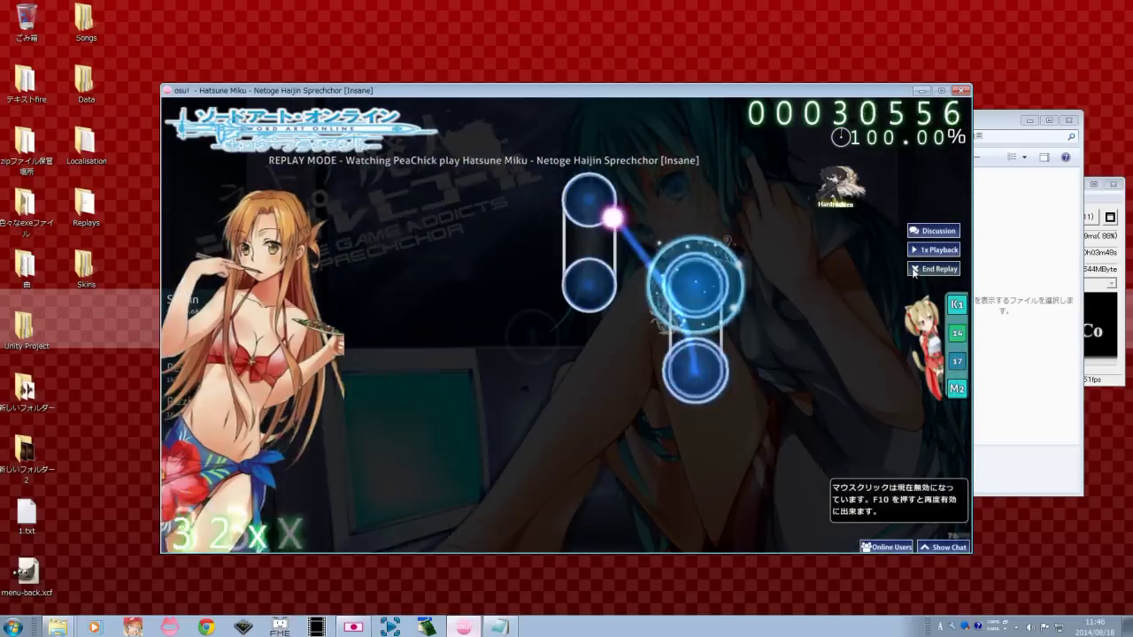
{"action": "left_click", "coordinate": [920, 270]}
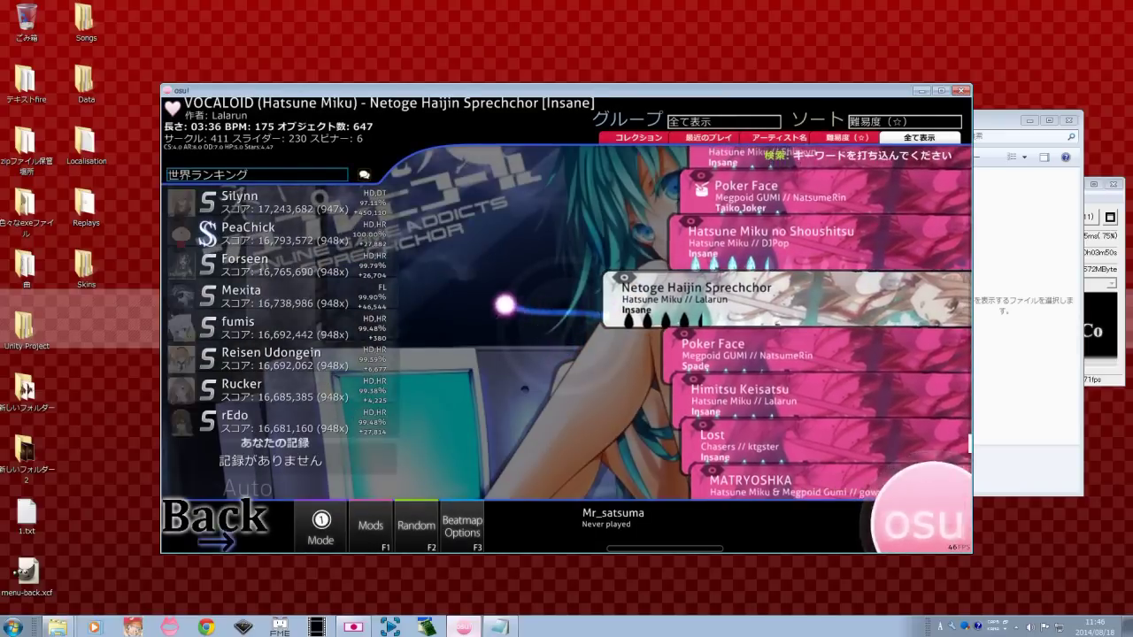
{"action": "left_click", "coordinate": [372, 529]}
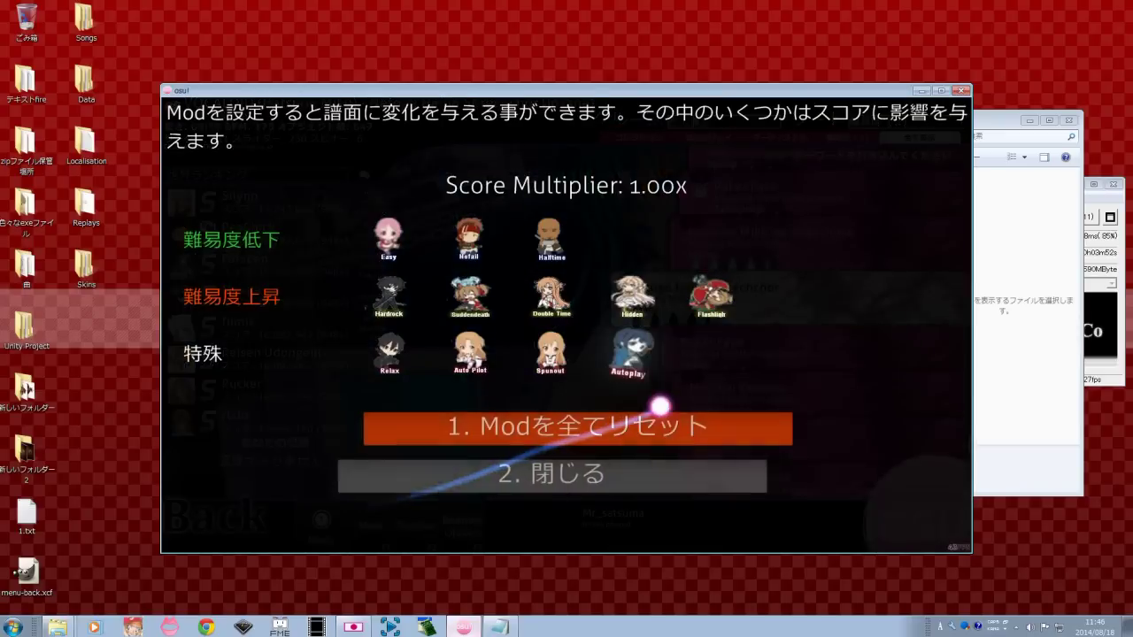
{"action": "left_click", "coordinate": [642, 462]}
{"action": "left_click", "coordinate": [656, 305]}
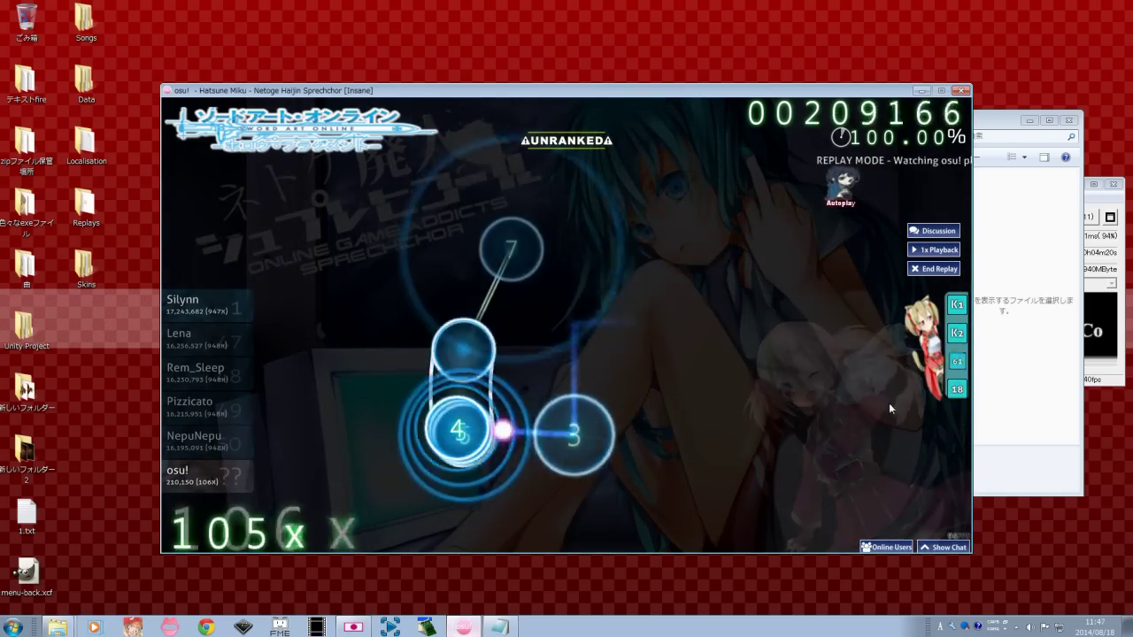
{"action": "left_click", "coordinate": [916, 268]}
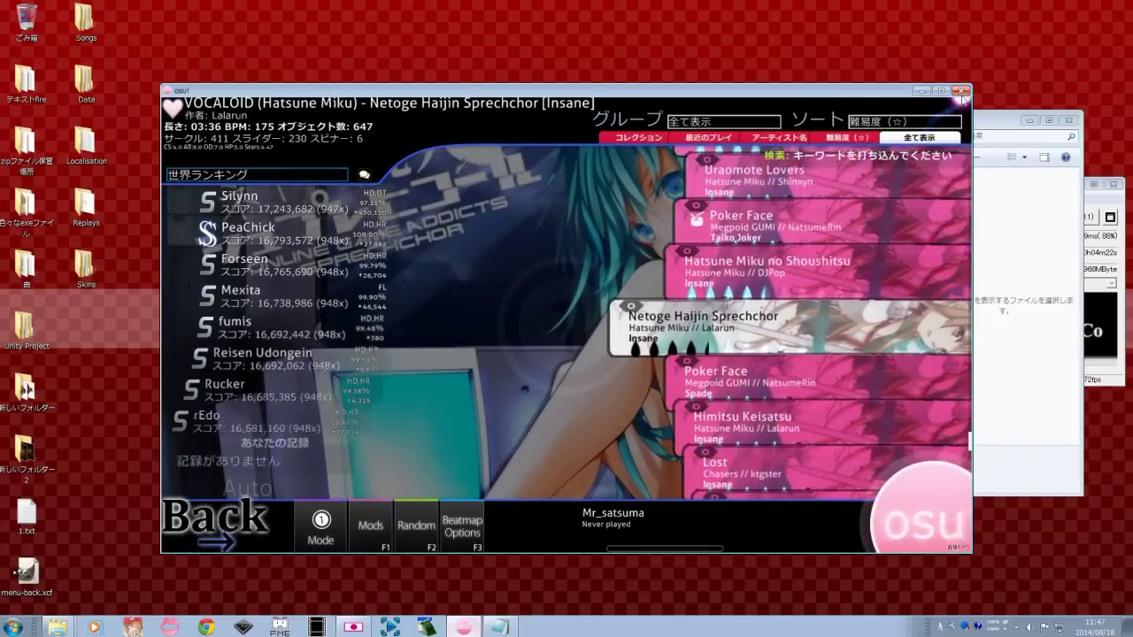
Quit the game and close the remaining folder windows.
{"action": "left_click", "coordinate": [960, 92]}
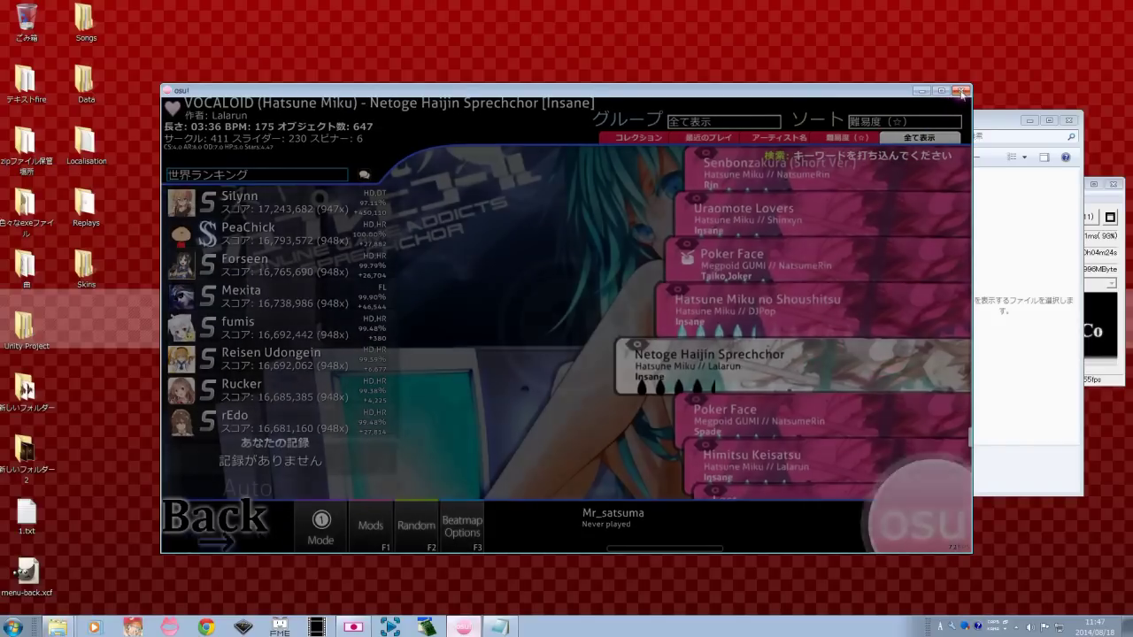
{"action": "left_click_drag", "start_coordinate": [916, 119], "coordinate": [708, 94]}
{"action": "left_click", "coordinate": [858, 95]}
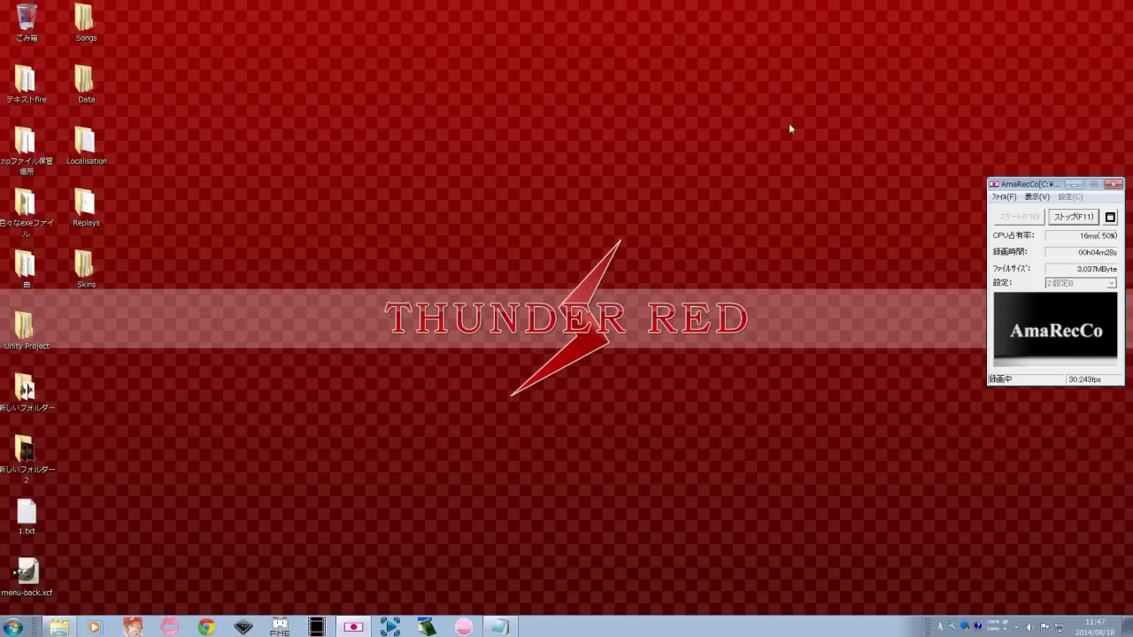
Switch to Chrome, open the bookmarked YouTube channel and find its list of uploaded videos.
{"action": "left_click", "coordinate": [206, 629]}
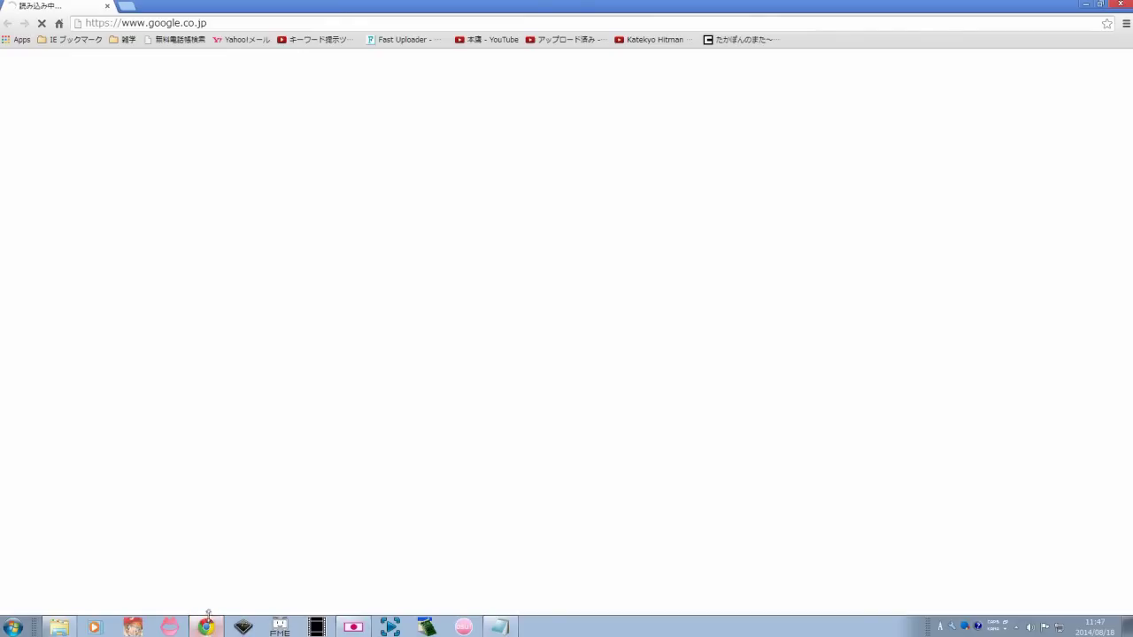
{"action": "left_click", "coordinate": [496, 40]}
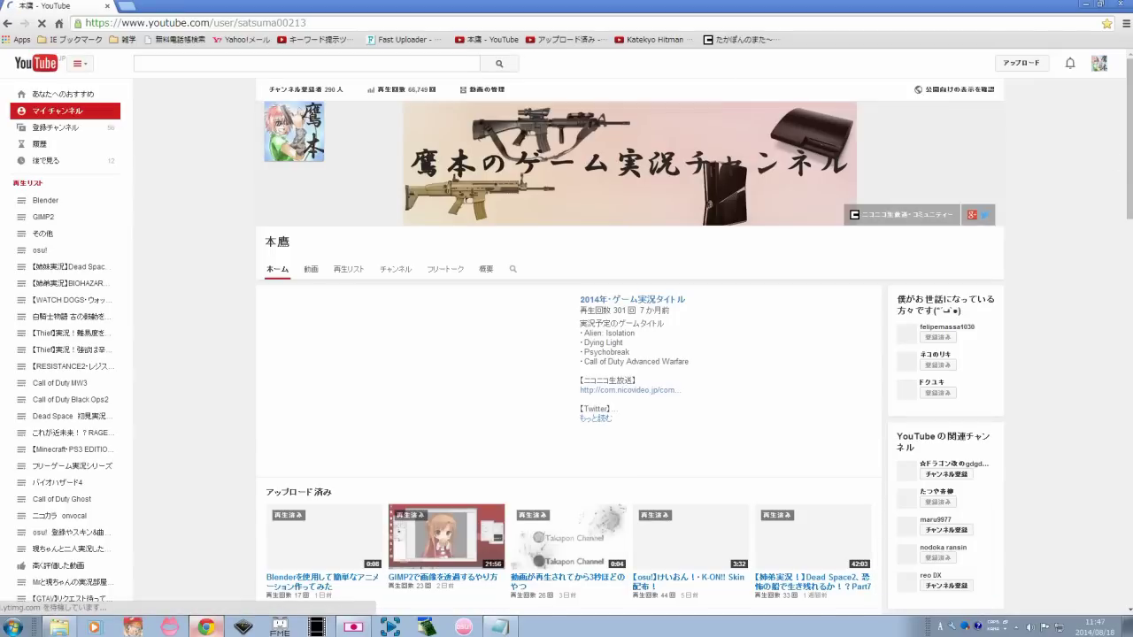
{"action": "scroll", "coordinate": [567, 336], "scroll_direction": "down", "scroll_amount": 1}
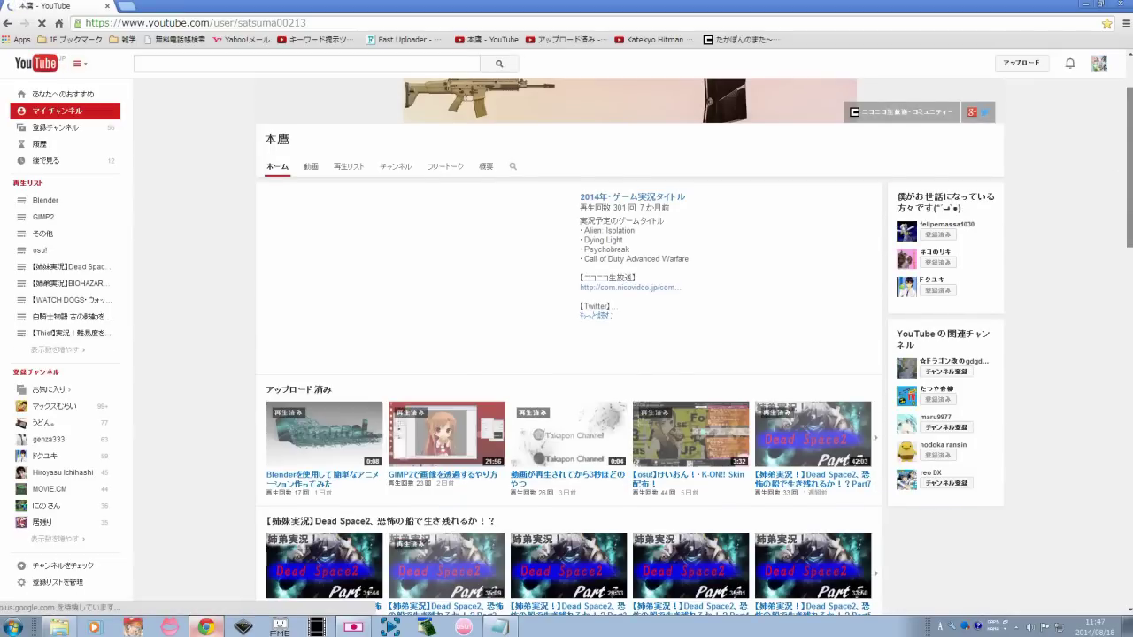
{"action": "scroll", "coordinate": [707, 420], "scroll_direction": "down", "scroll_amount": 1}
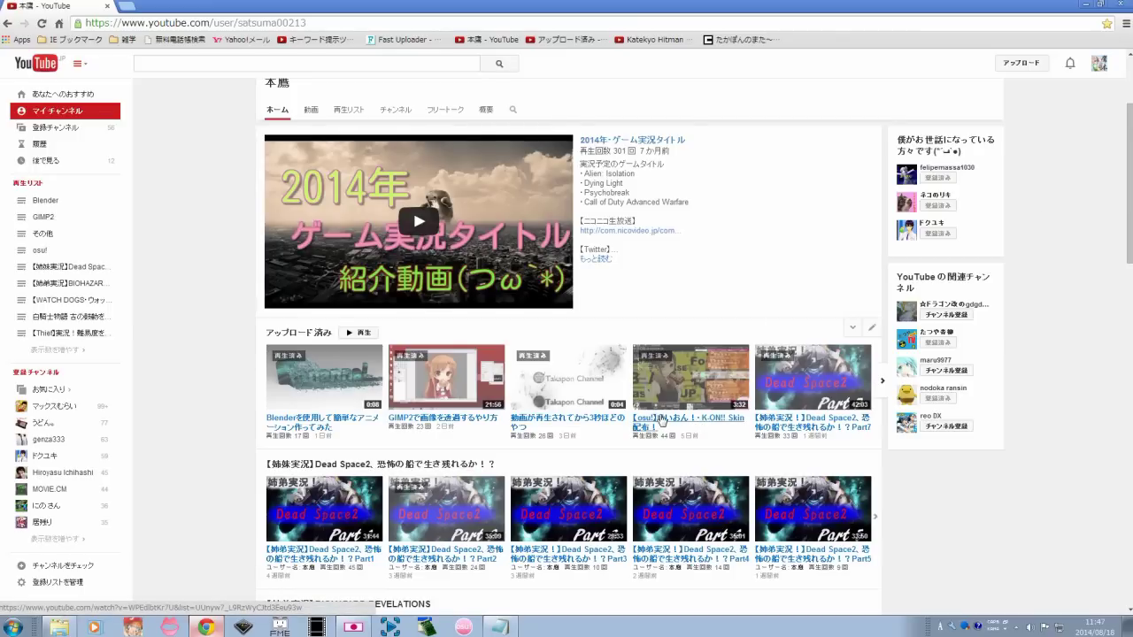
Open the uploaded video about the K-ON!! Skin distribution, then pause and mute it.
{"action": "left_click", "coordinate": [663, 420]}
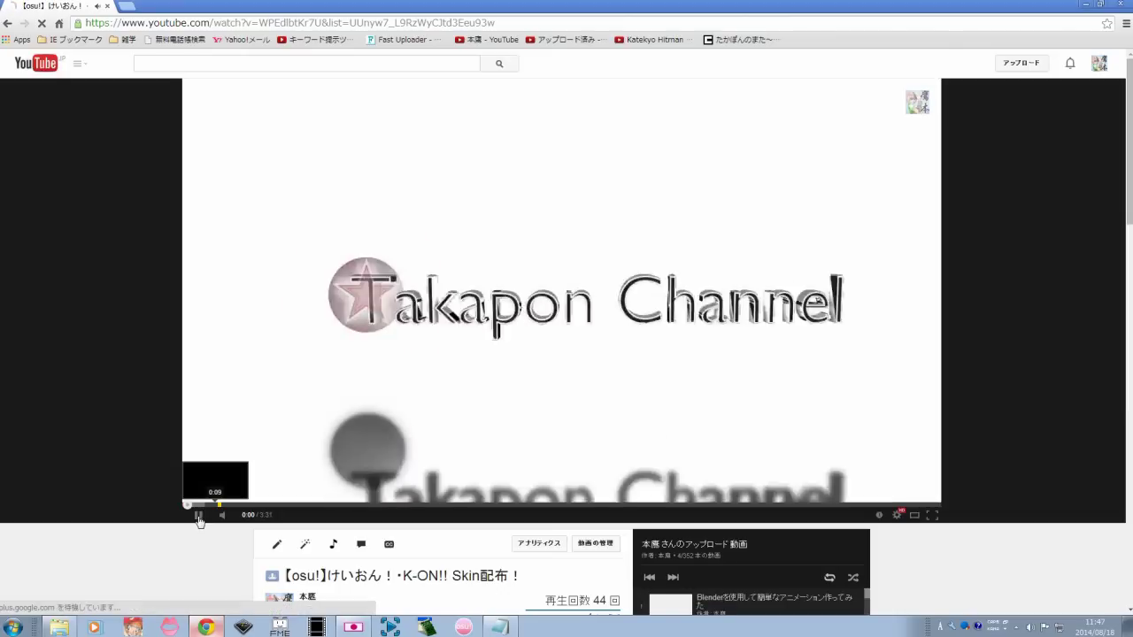
{"action": "left_click", "coordinate": [198, 515]}
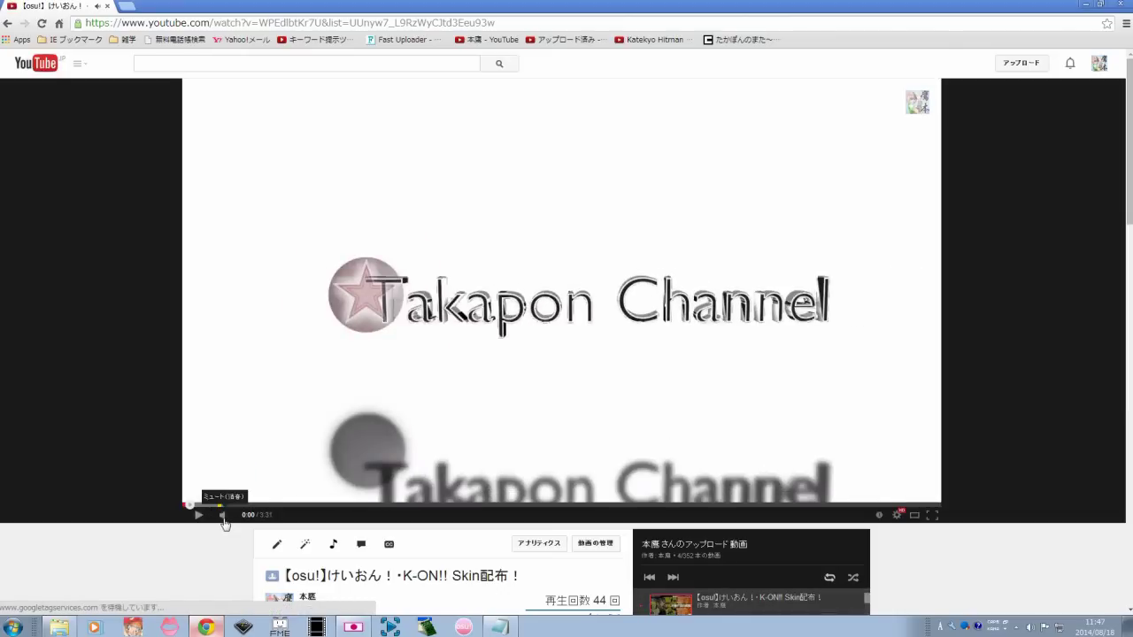
{"action": "left_click", "coordinate": [223, 517]}
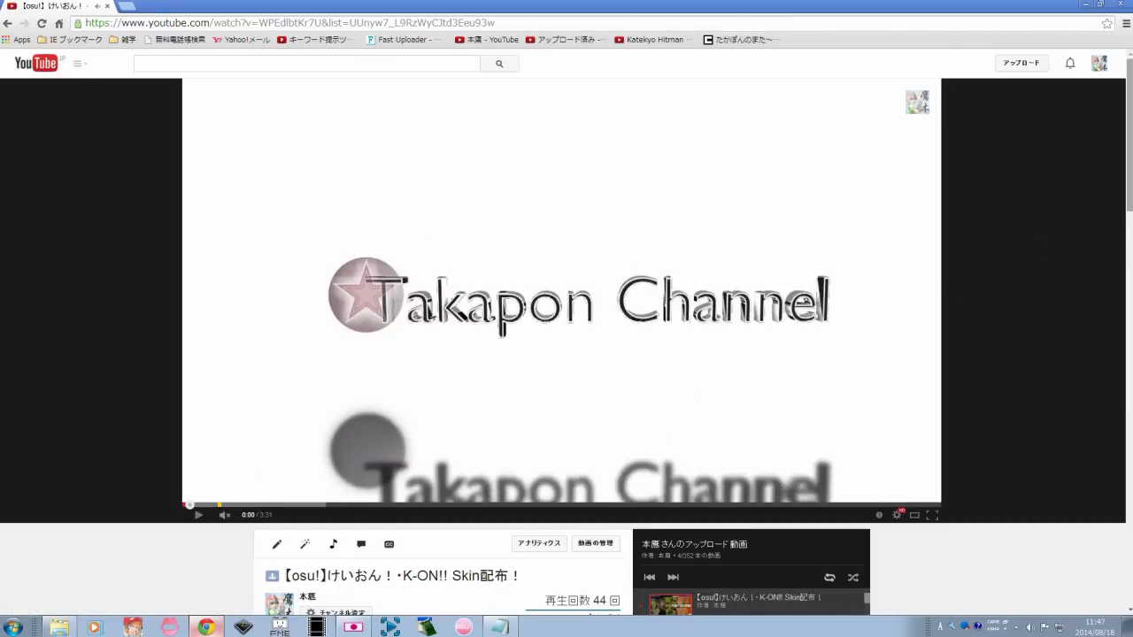
Expand the video's description and open the fast-uploader.com link for the K-ON!! Skin.
{"action": "scroll", "coordinate": [566, 337], "scroll_direction": "down", "scroll_amount": 1}
{"action": "scroll", "coordinate": [1024, 268], "scroll_direction": "down", "scroll_amount": 5}
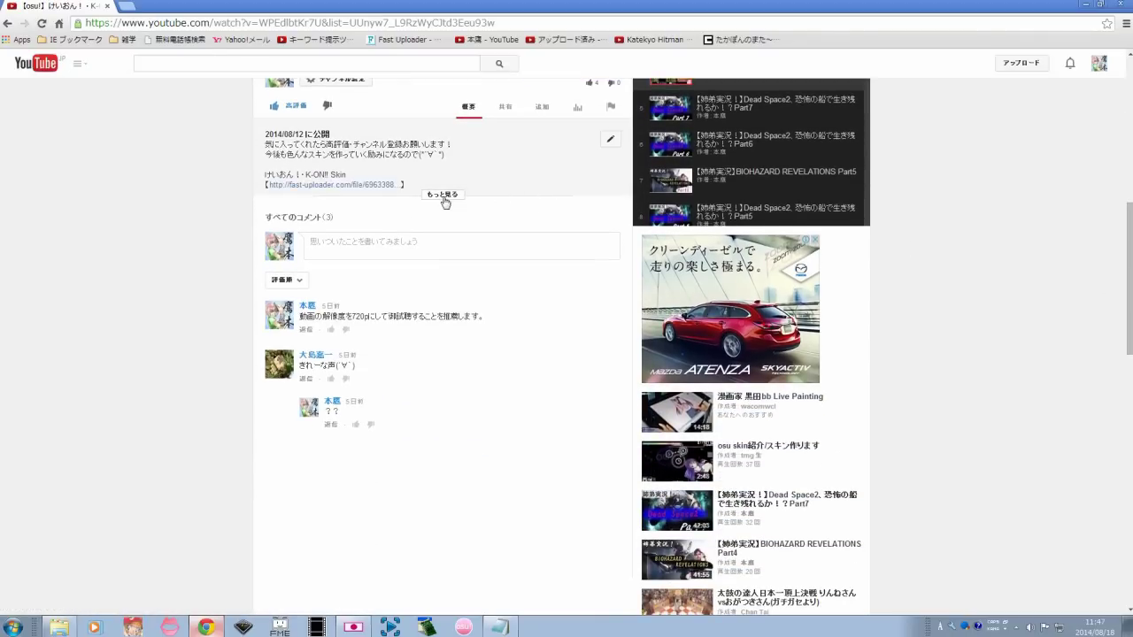
{"action": "left_click", "coordinate": [445, 203]}
{"action": "left_click", "coordinate": [316, 171]}
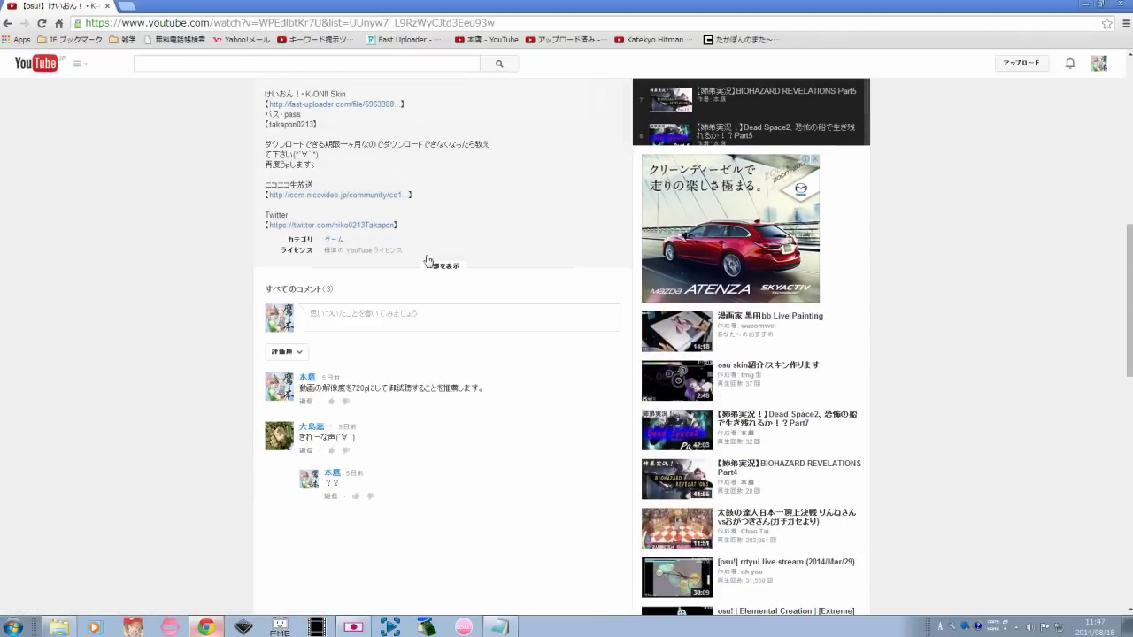
{"action": "scroll", "coordinate": [842, 233], "scroll_direction": "up", "scroll_amount": 2}
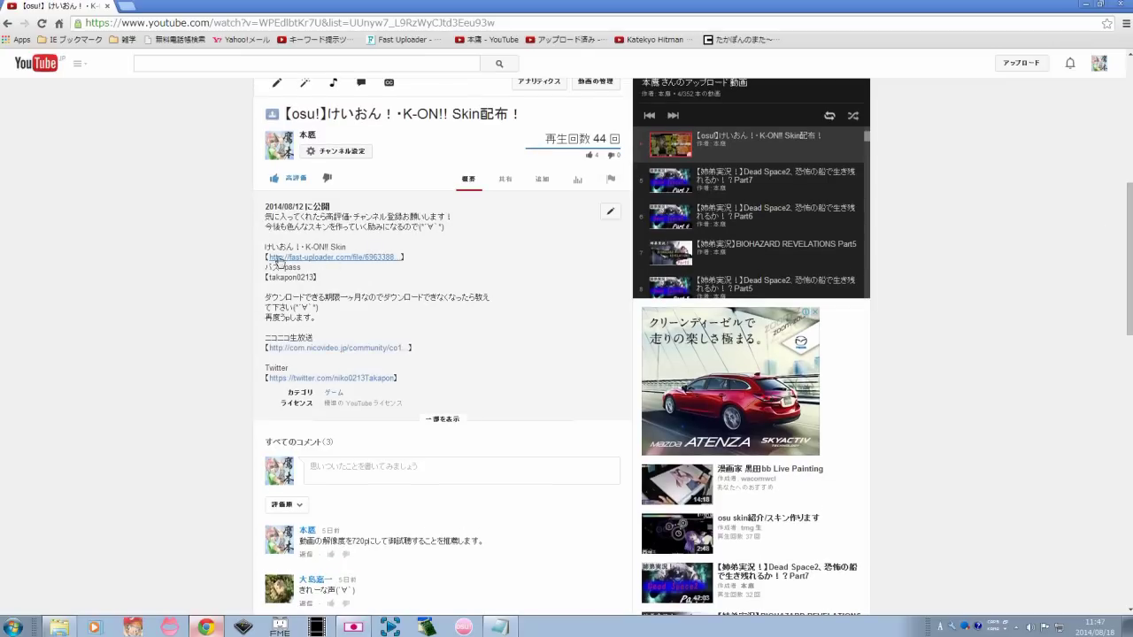
{"action": "left_click", "coordinate": [336, 258]}
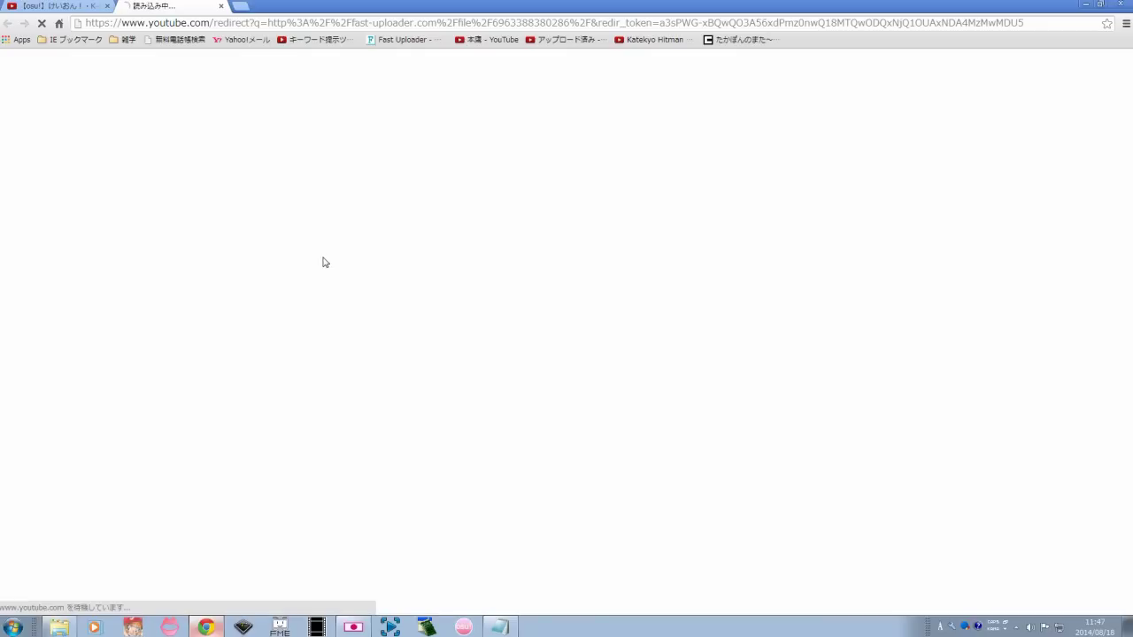
Cancel the description edit, look up the download password there and enter it on the Fast Uploader page.
{"action": "key", "text": "ctrl+shift+Tab"}
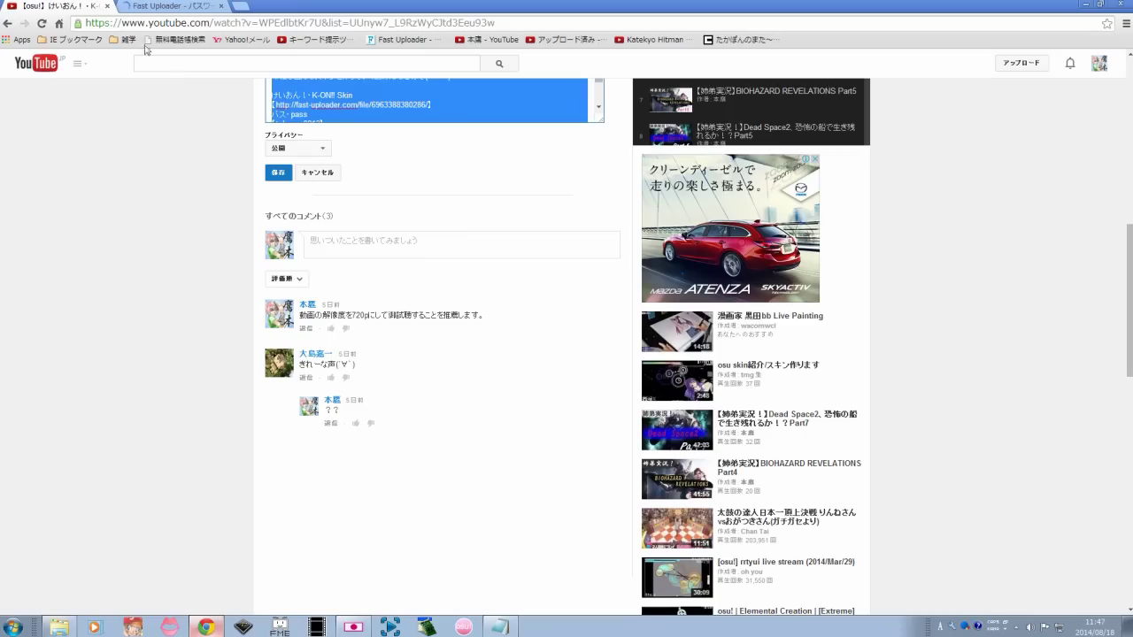
{"action": "left_click", "coordinate": [331, 175]}
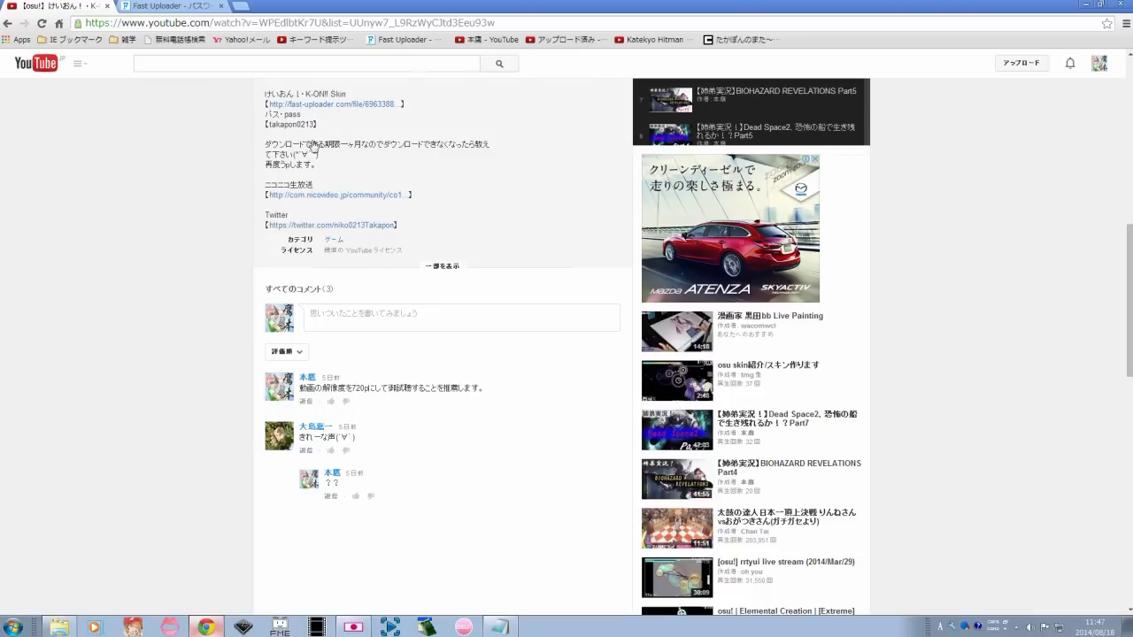
{"action": "key", "text": "ctrl+Tab"}
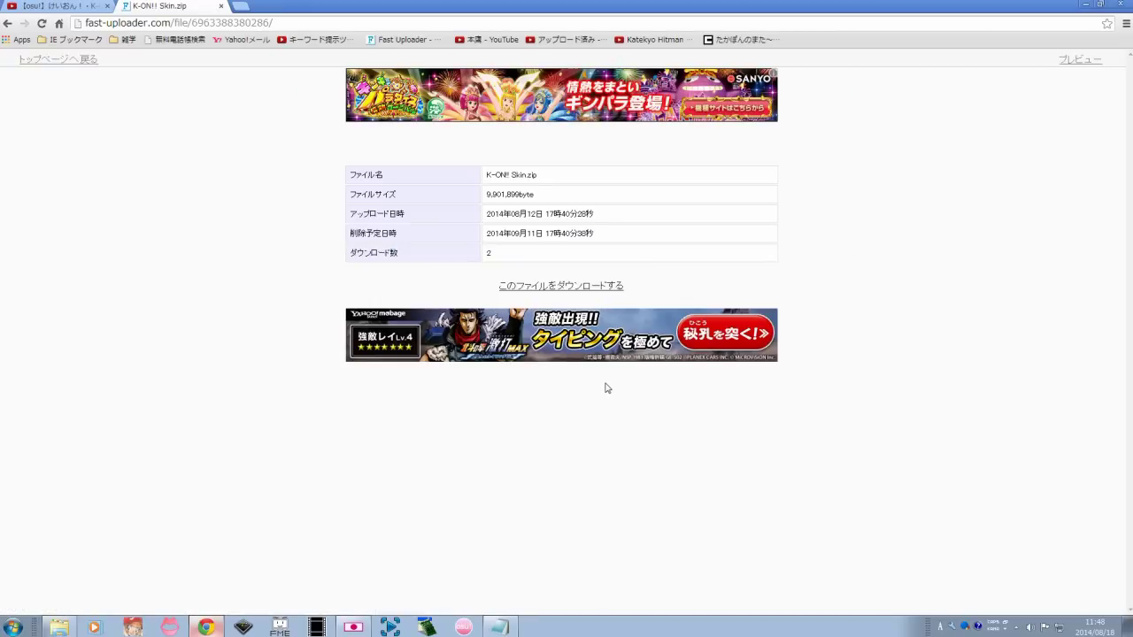
Download K-ON!! Skin.zip and save it to the desktop (デスクトップ) under that name.
{"action": "left_click", "coordinate": [574, 287]}
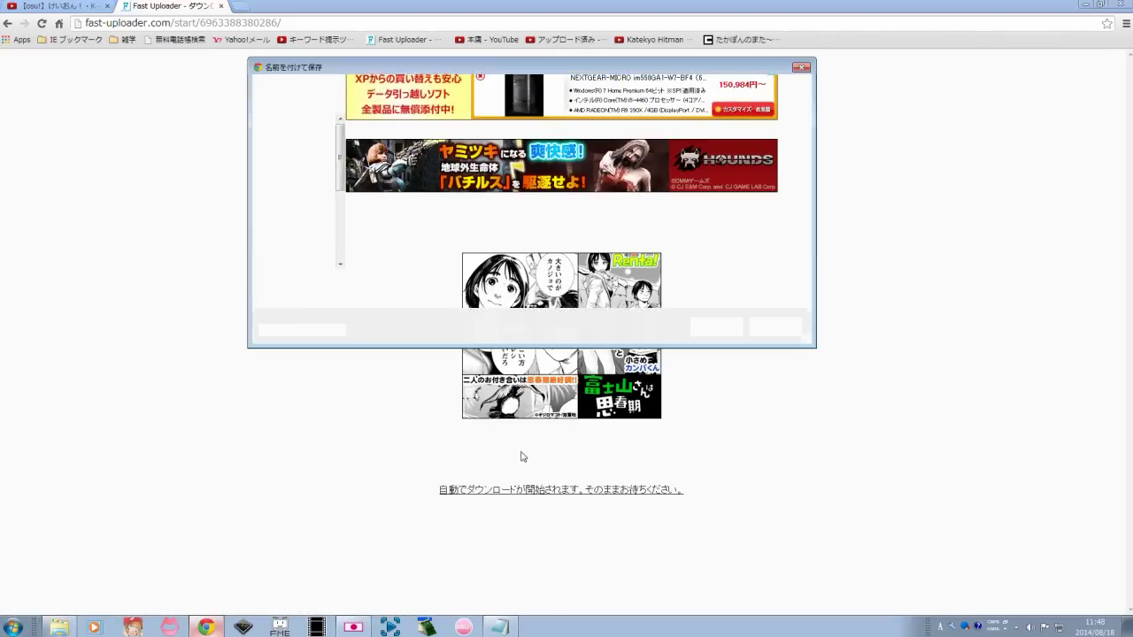
{"action": "left_click_drag", "start_coordinate": [518, 73], "coordinate": [521, 168]}
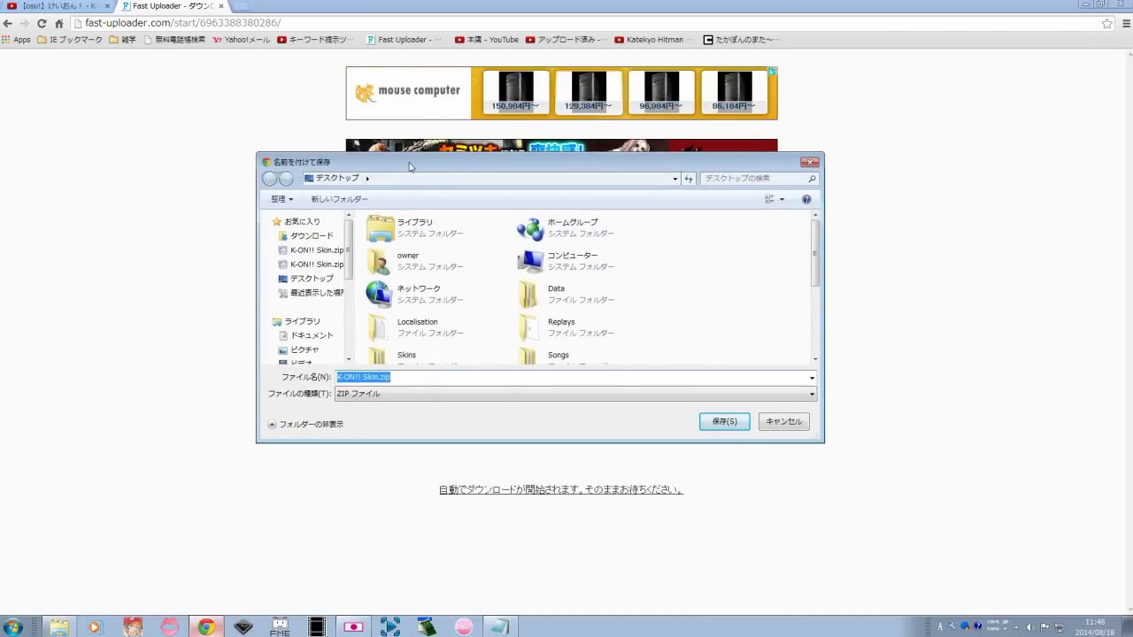
{"action": "left_click_drag", "start_coordinate": [409, 166], "coordinate": [418, 149]}
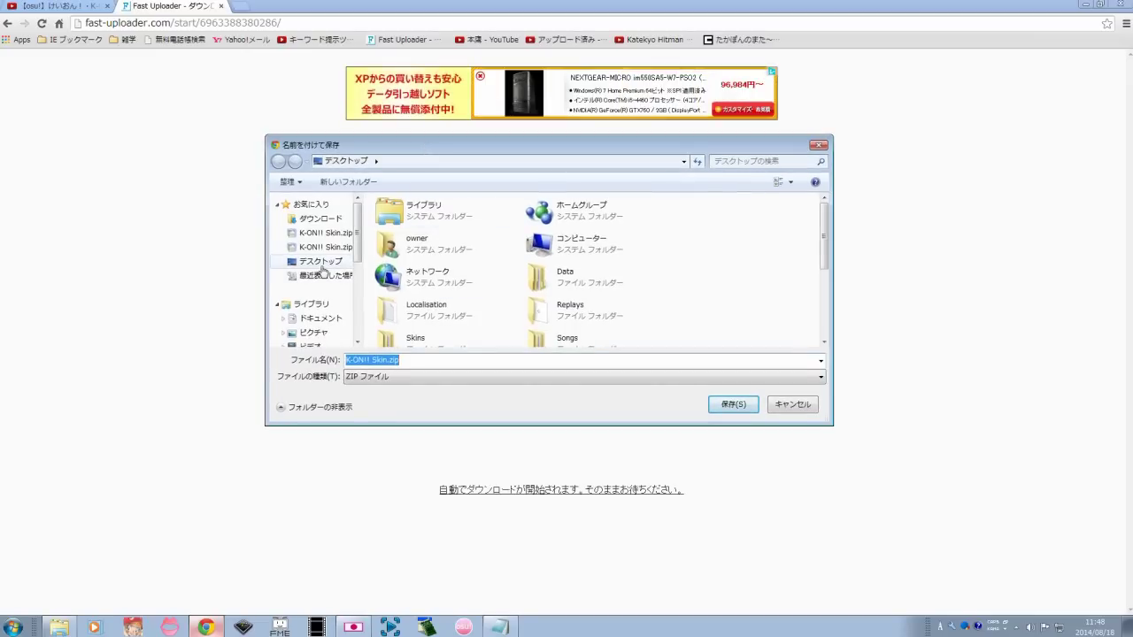
{"action": "left_click", "coordinate": [322, 271]}
{"action": "scroll", "coordinate": [328, 257], "scroll_direction": "down", "scroll_amount": 3}
{"action": "scroll", "coordinate": [334, 239], "scroll_direction": "up", "scroll_amount": 2}
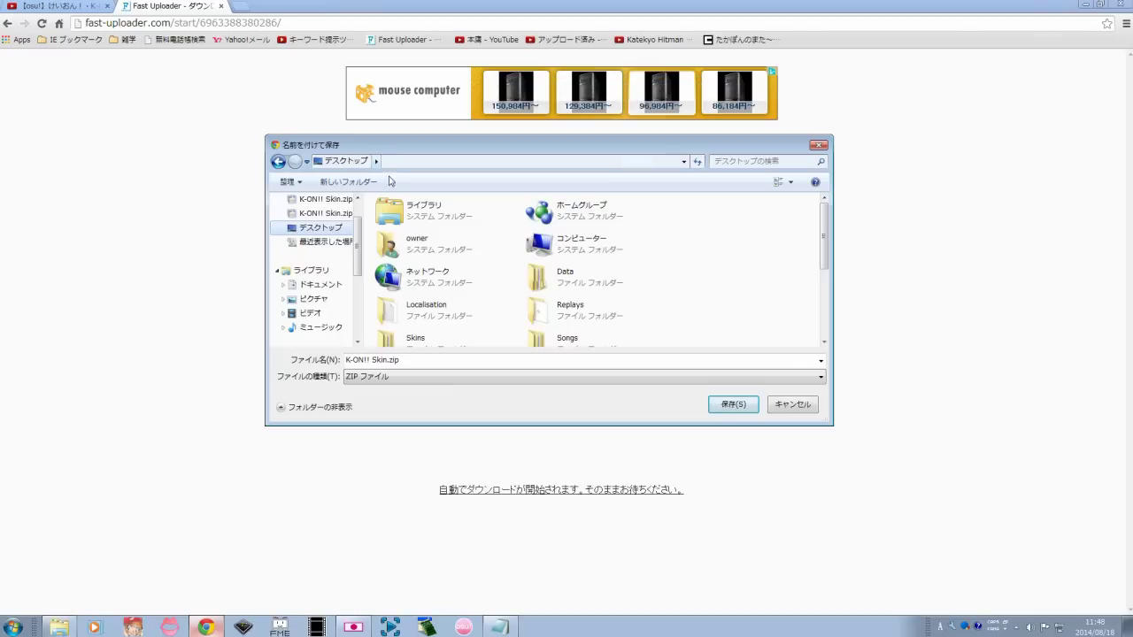
{"action": "left_click", "coordinate": [408, 362]}
{"action": "left_click", "coordinate": [408, 362]}
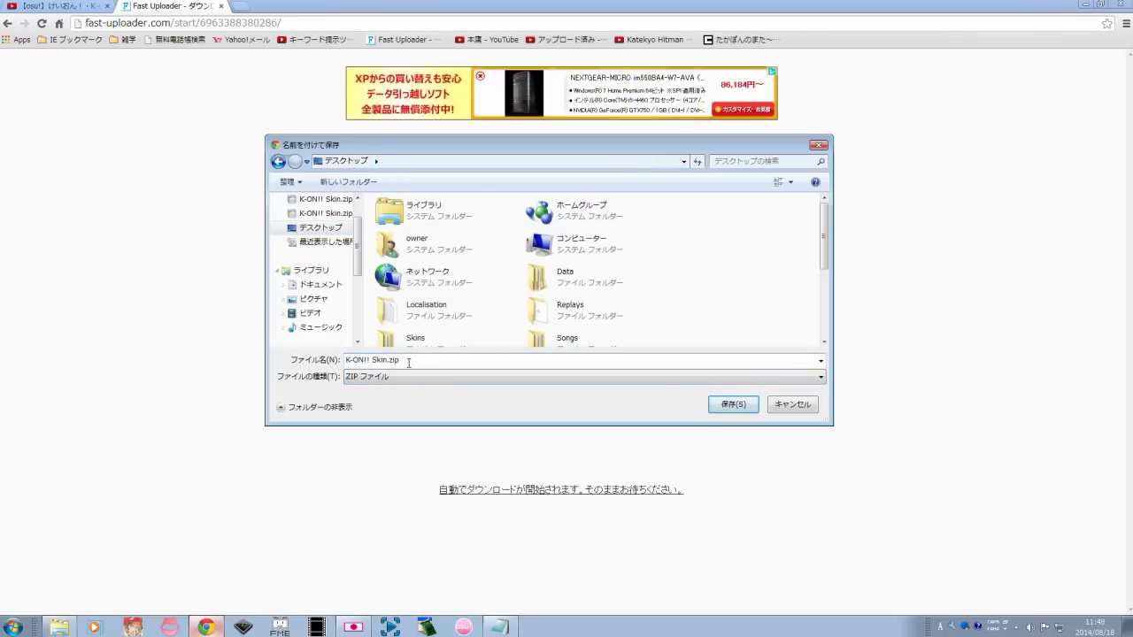
{"action": "left_click", "coordinate": [731, 405]}
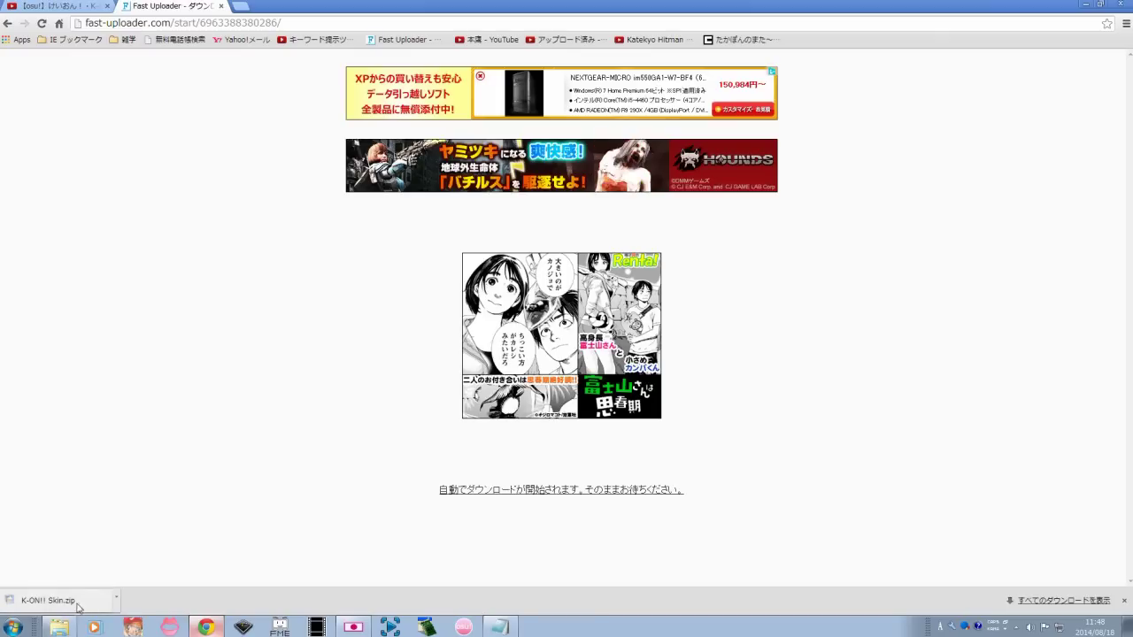
Close the download tab and the browser, and move K-ON!! Skin.zip to an empty area in the middle of the desktop.
{"action": "left_click", "coordinate": [222, 6]}
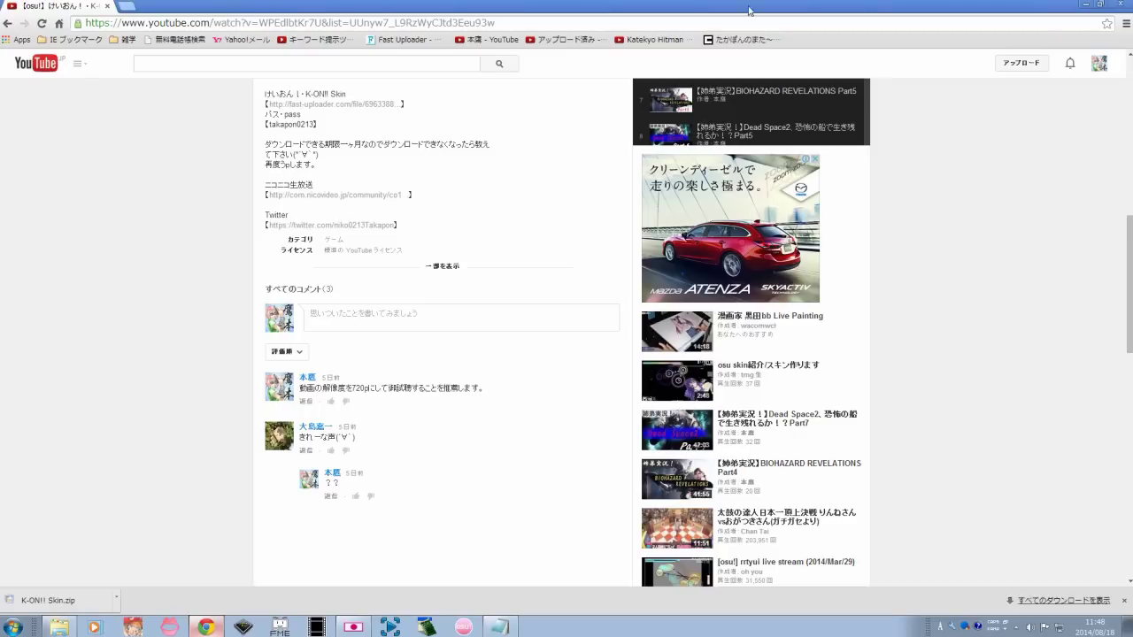
{"action": "left_click", "coordinate": [1124, 7]}
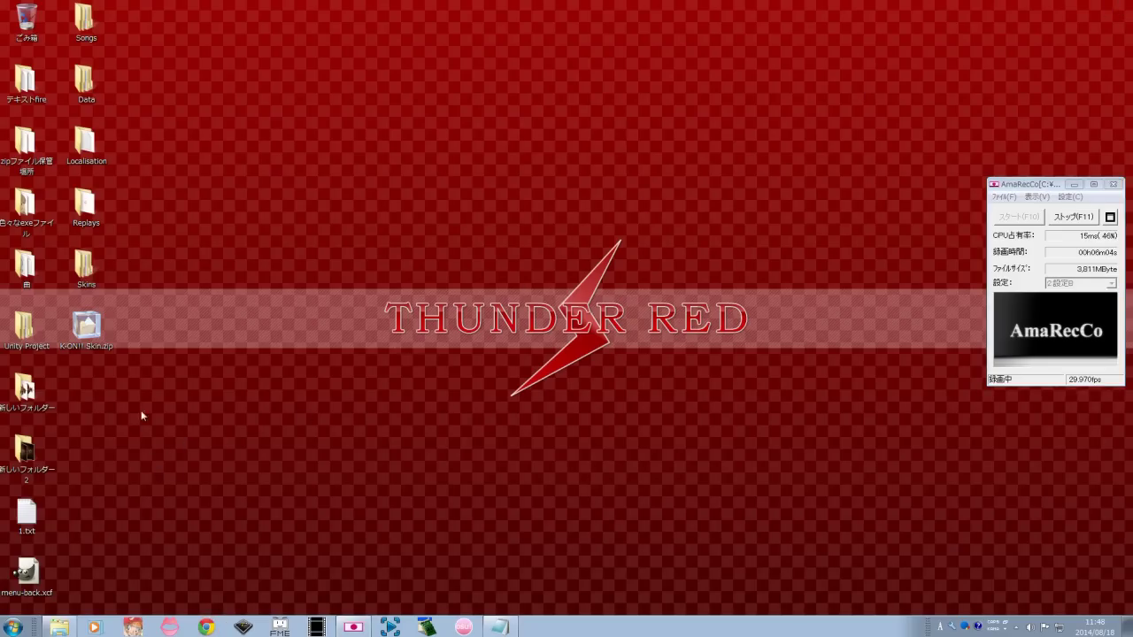
{"action": "left_click", "coordinate": [115, 334]}
{"action": "left_click_drag", "start_coordinate": [89, 331], "coordinate": [422, 286]}
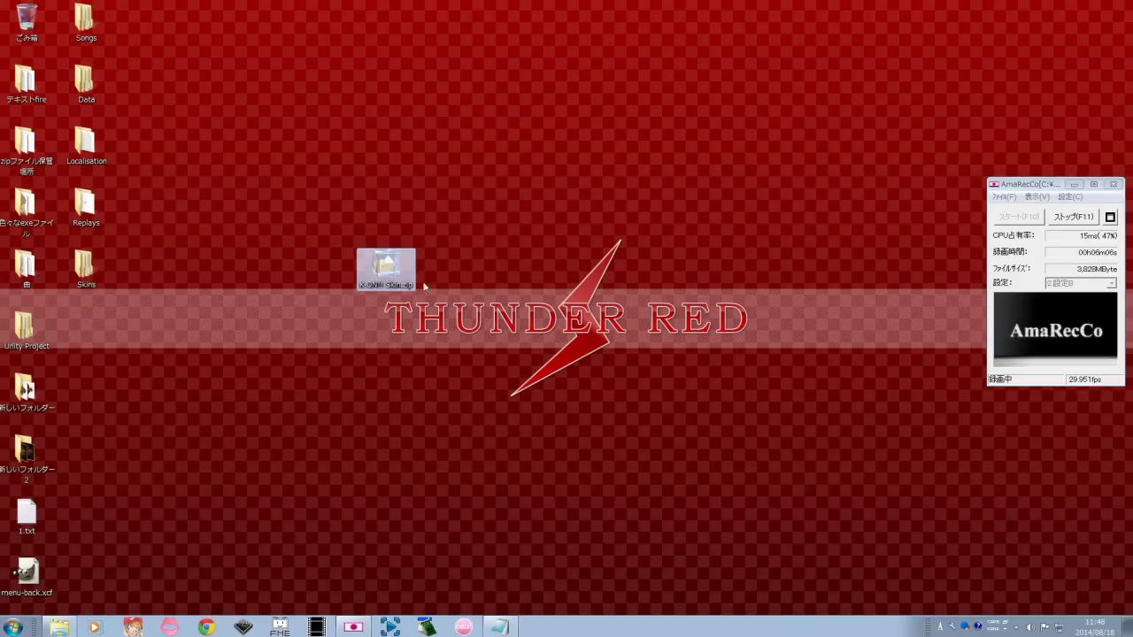
Extract K-ON!! Skin.zip to the desktop by opening it with an archive program.
{"action": "left_click", "coordinate": [429, 308]}
{"action": "right_click", "coordinate": [390, 277]}
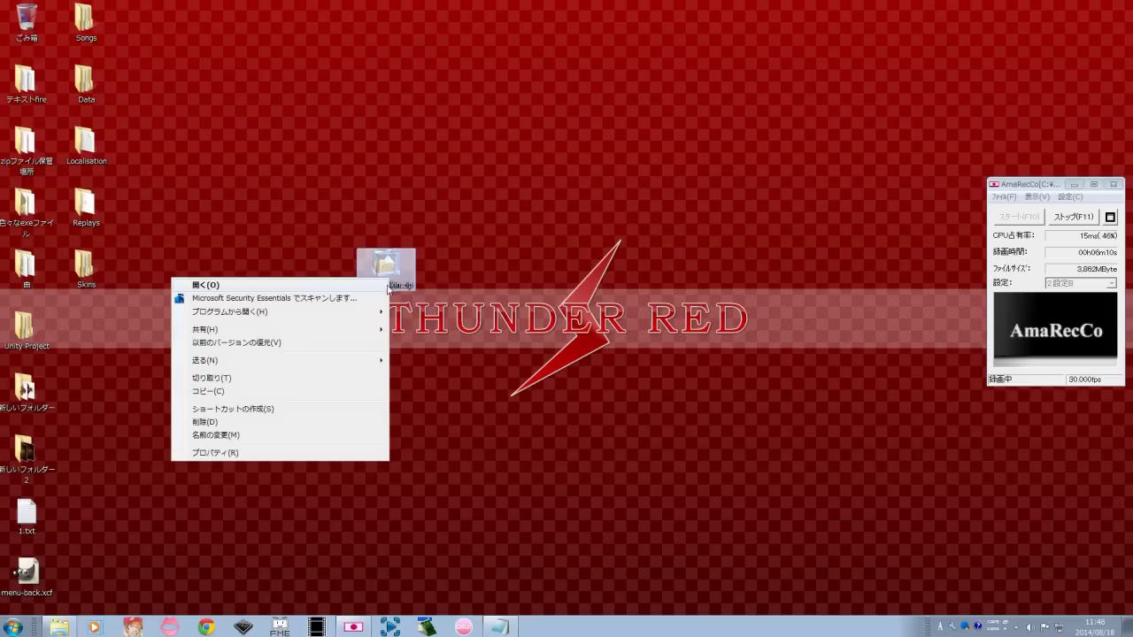
{"action": "mouse_move", "coordinate": [368, 313]}
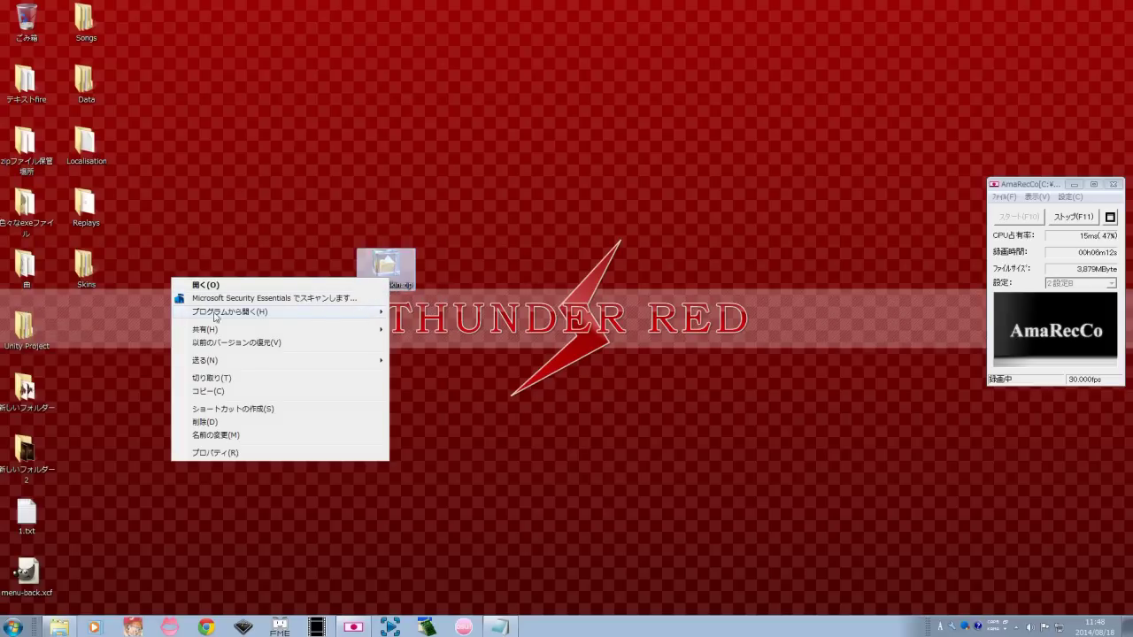
{"action": "left_click", "coordinate": [147, 314]}
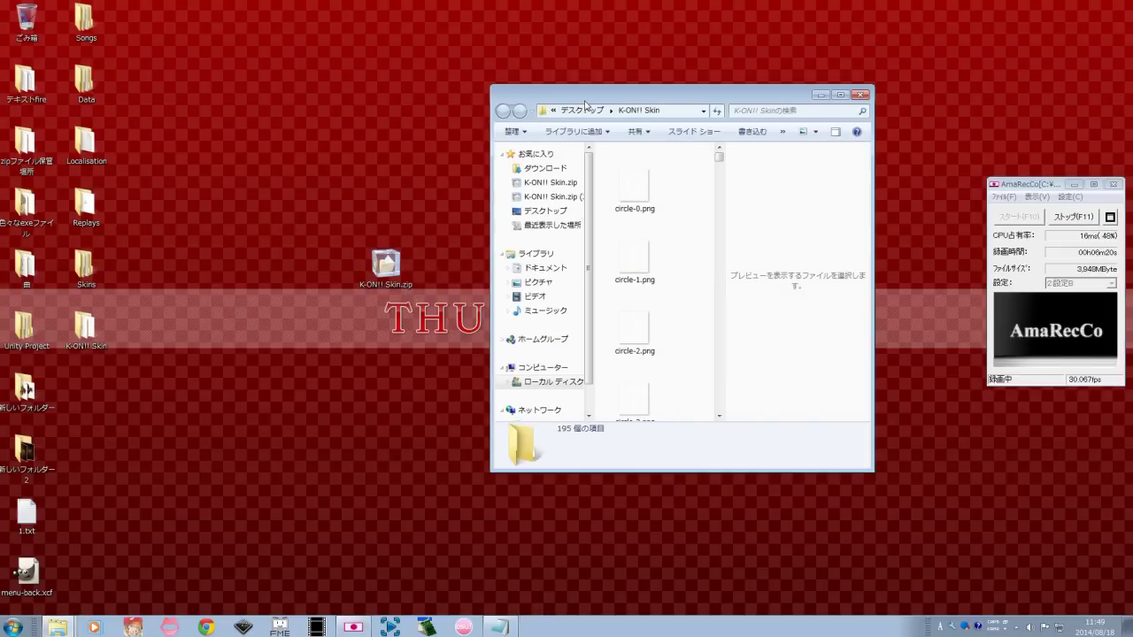
Shift the extracted folder's window aside and place K-ON!! Skin.zip directly below the K-ON!! Skin folder on the desktop.
{"action": "left_click_drag", "start_coordinate": [585, 104], "coordinate": [538, 143]}
{"action": "left_click", "coordinate": [385, 266]}
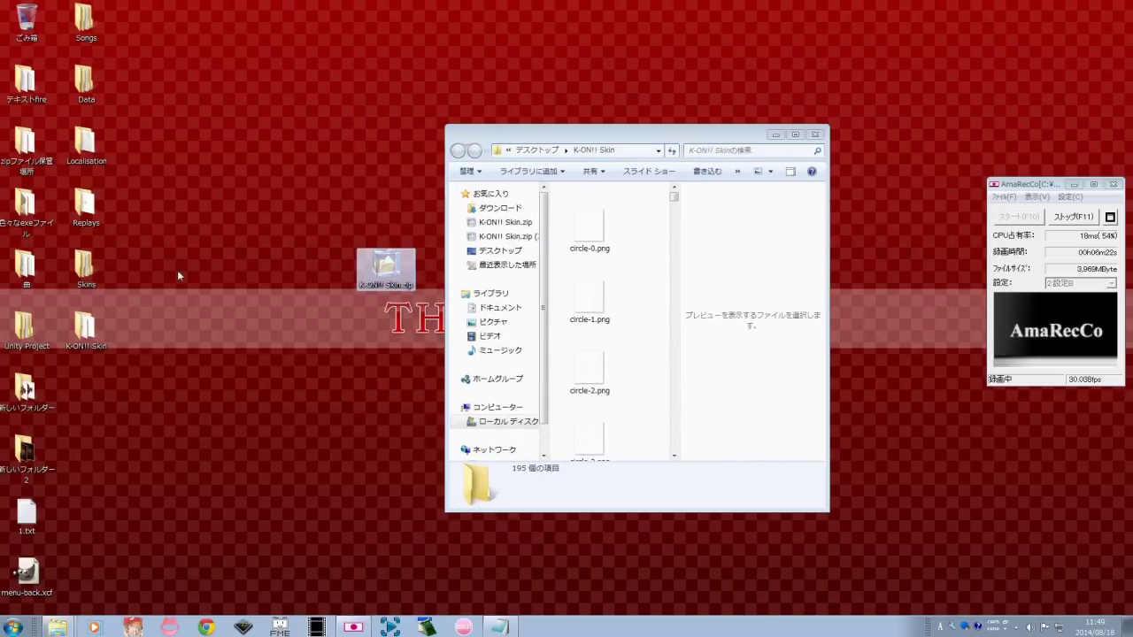
{"action": "left_click_drag", "start_coordinate": [177, 274], "coordinate": [123, 378]}
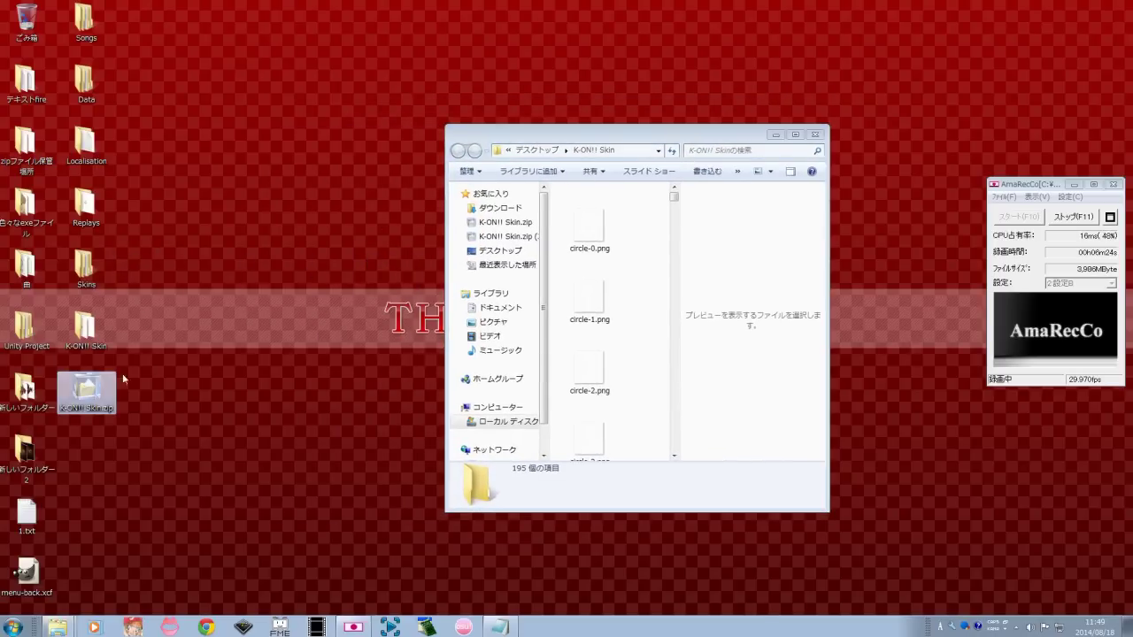
{"action": "left_click", "coordinate": [204, 306]}
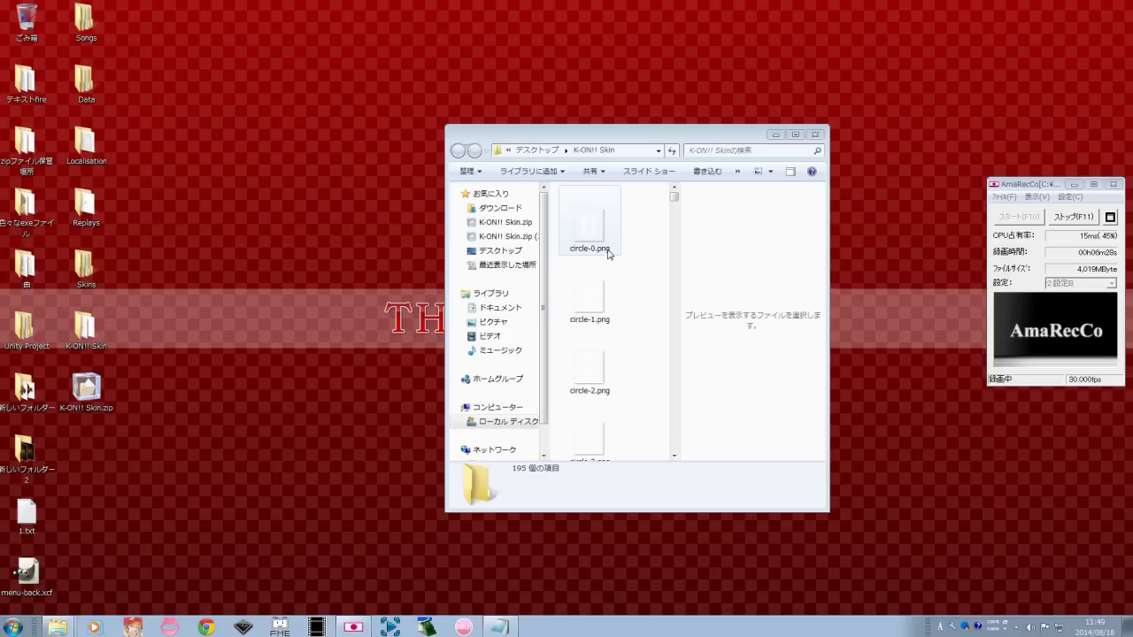
Look through the image files in the extracted K-ON!! Skin folder and close its window.
{"action": "left_click", "coordinate": [675, 202]}
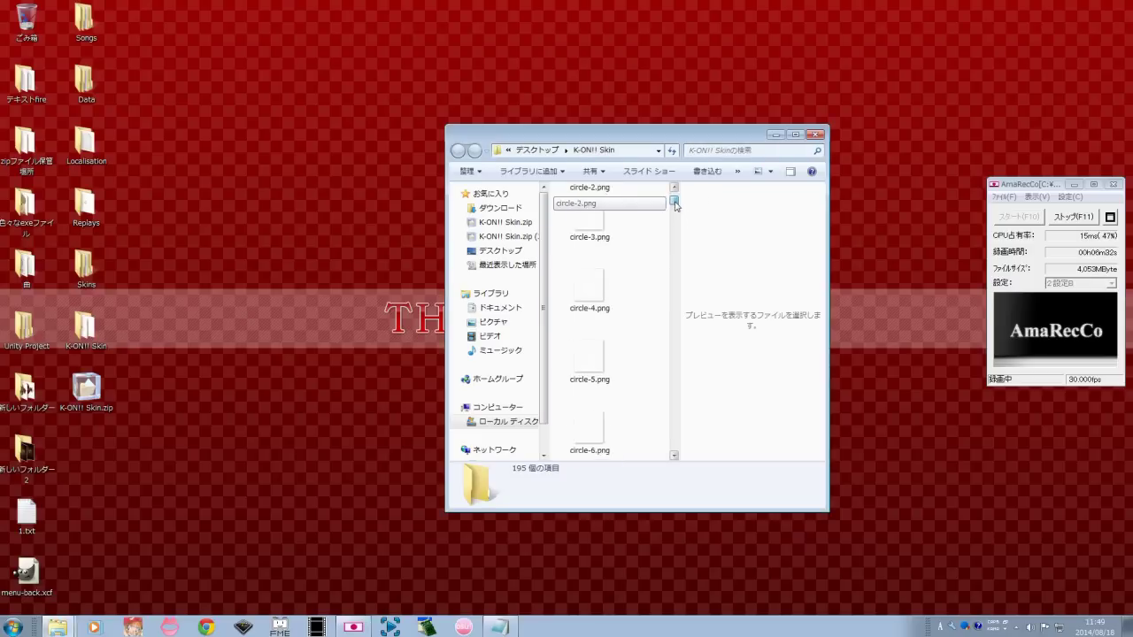
{"action": "left_click_drag", "start_coordinate": [716, 144], "coordinate": [560, 106]}
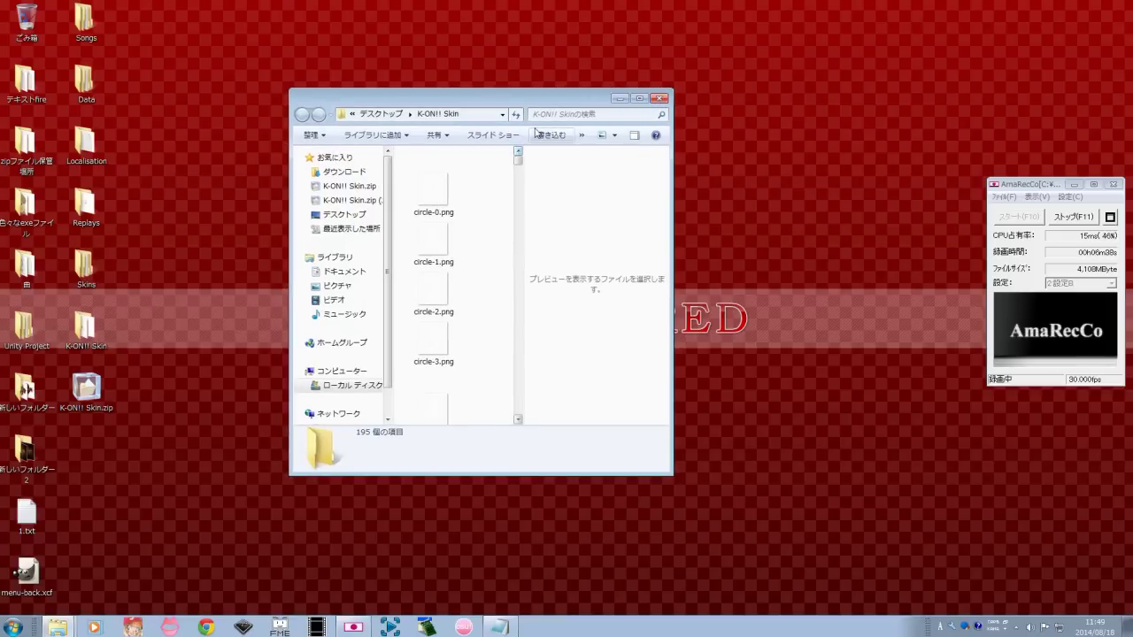
{"action": "left_click_drag", "start_coordinate": [517, 163], "coordinate": [517, 205]}
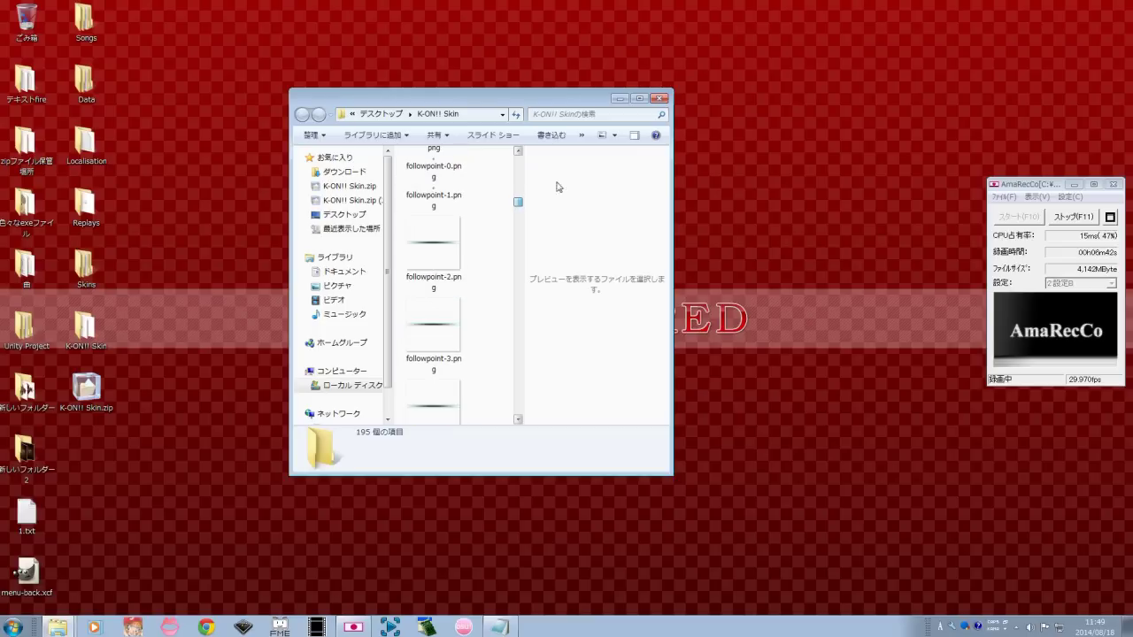
{"action": "left_click", "coordinate": [658, 99]}
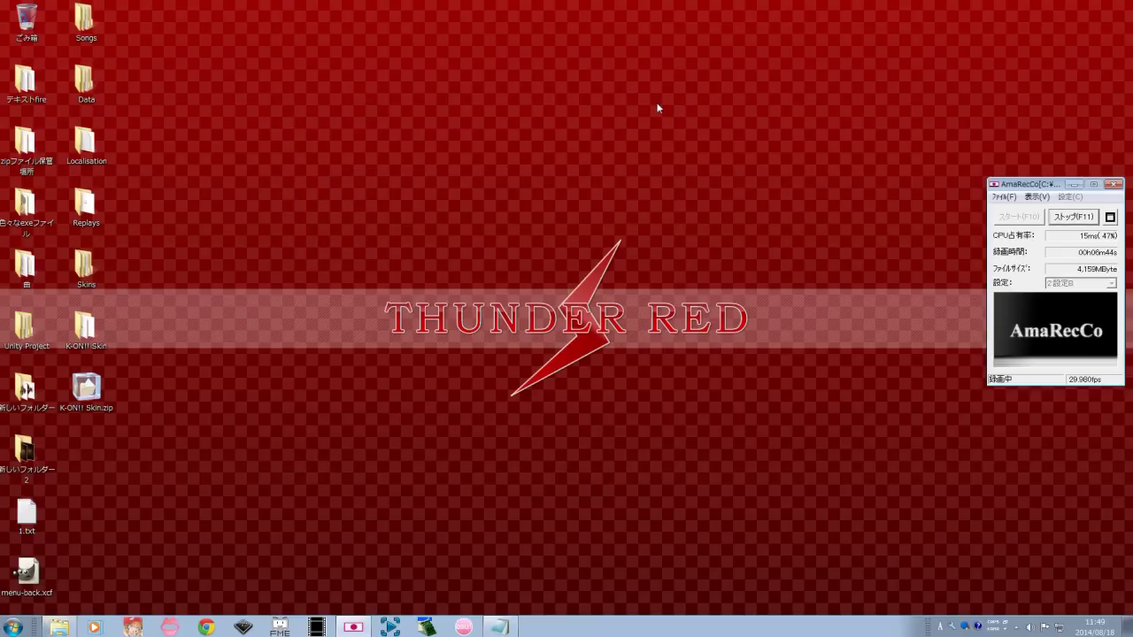
Put K-ON!! Skin.zip beside the Data folder and K-ON!! Skin in the desktop's open area, and close the osu! Skins window.
{"action": "left_click_drag", "start_coordinate": [96, 380], "coordinate": [165, 56]}
{"action": "left_click_drag", "start_coordinate": [86, 327], "coordinate": [373, 212]}
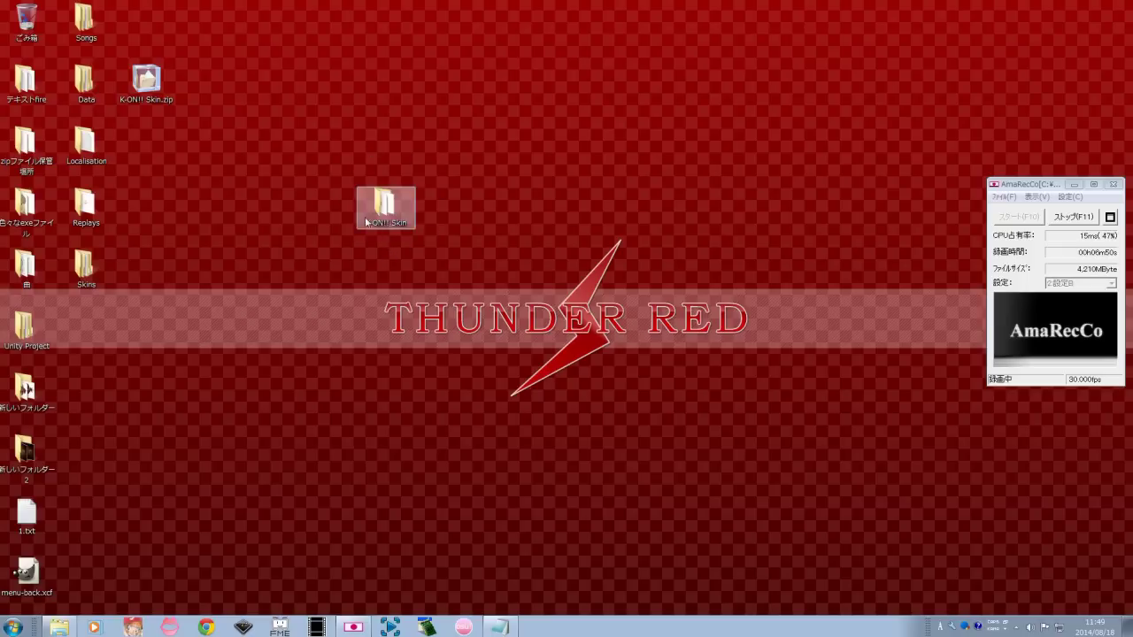
{"action": "left_click", "coordinate": [64, 626]}
{"action": "left_click_drag", "start_coordinate": [605, 94], "coordinate": [633, 96]}
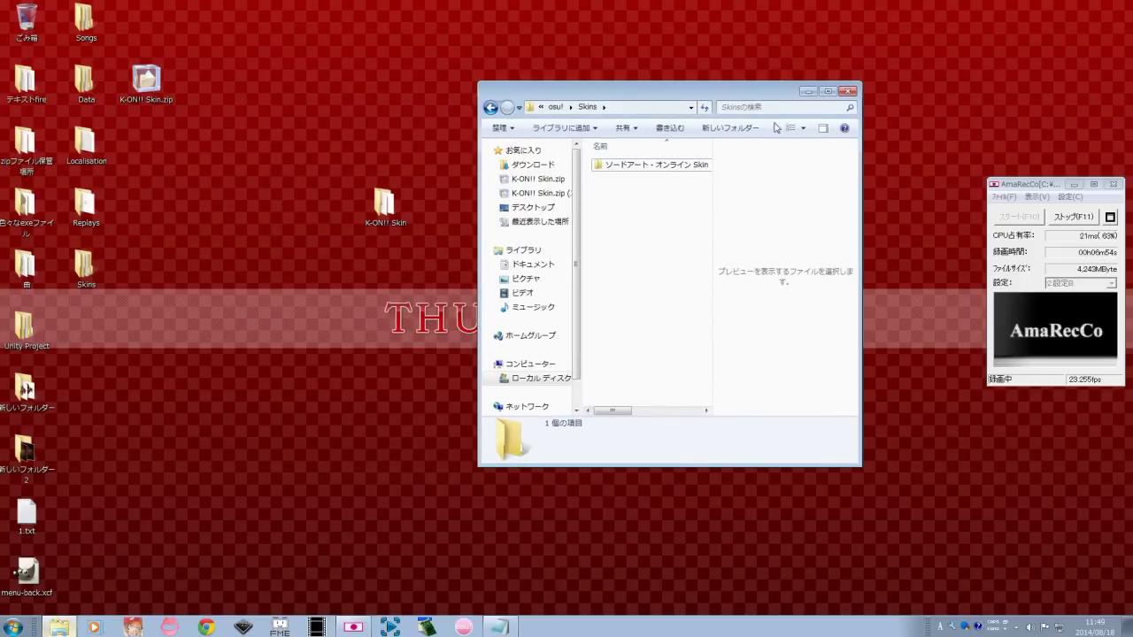
{"action": "left_click", "coordinate": [842, 93]}
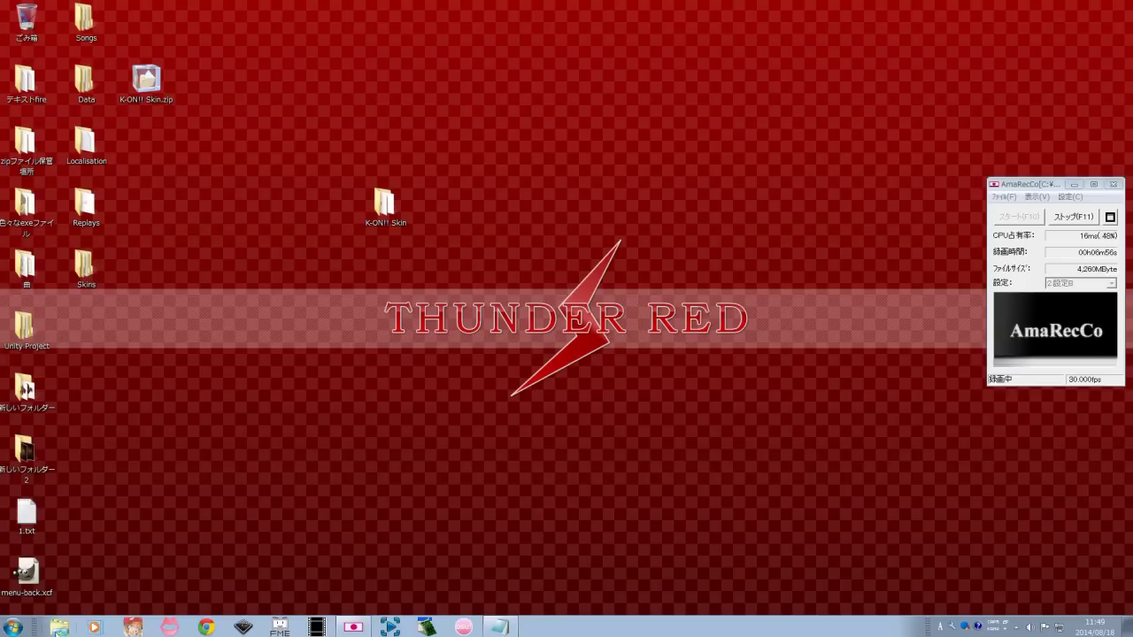
Open a new Explorer window and go to the local disk (C:).
{"action": "left_click", "coordinate": [75, 627]}
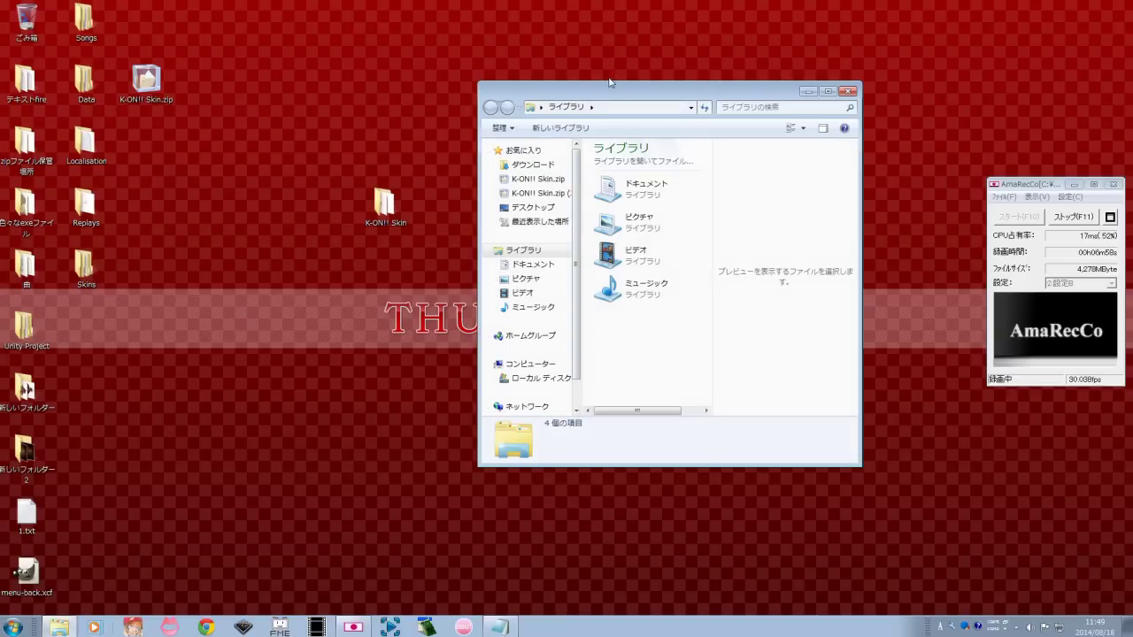
{"action": "left_click_drag", "start_coordinate": [609, 82], "coordinate": [545, 51]}
{"action": "scroll", "coordinate": [513, 169], "scroll_direction": "down", "scroll_amount": 1}
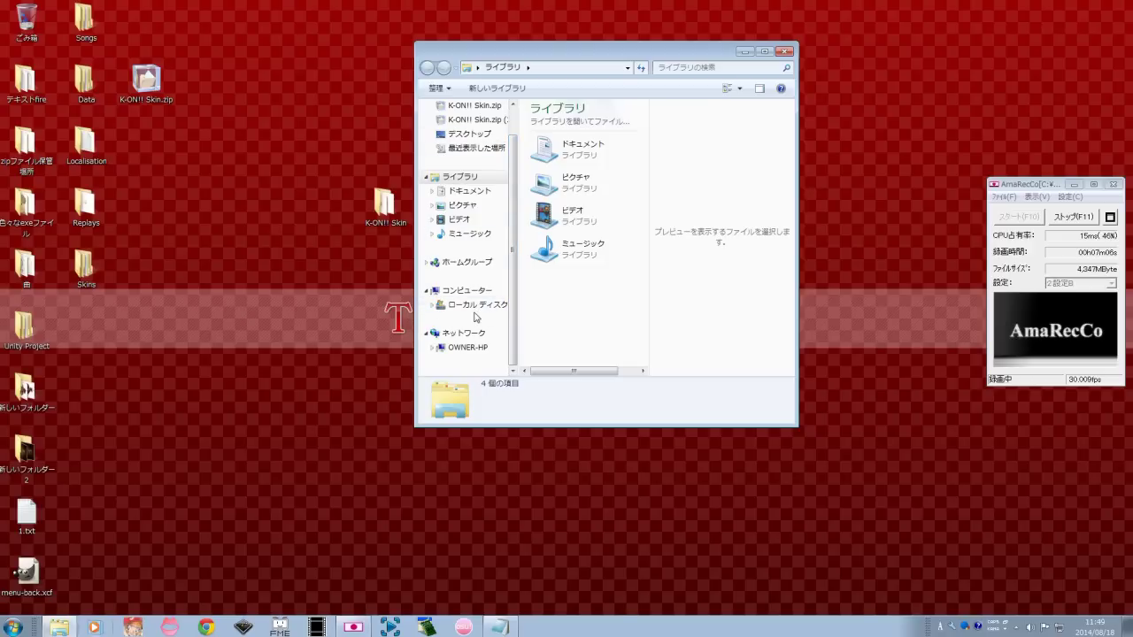
{"action": "left_click", "coordinate": [476, 306]}
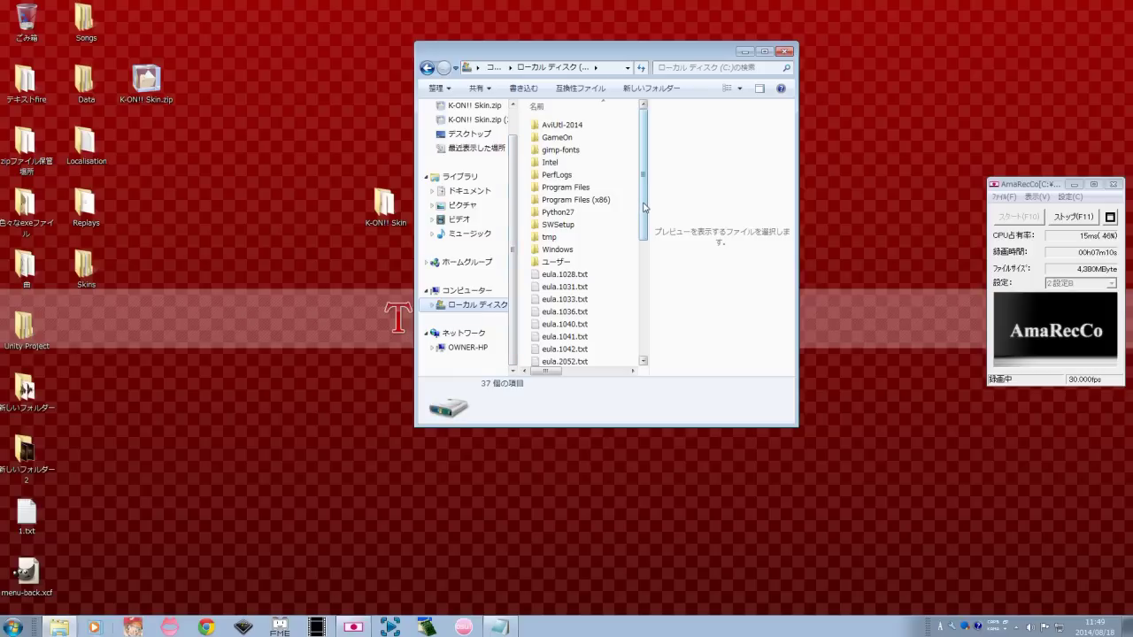
Point out the Program Files and Program Files (x86) folders on drive C: by selecting them alternately.
{"action": "left_click", "coordinate": [591, 205]}
{"action": "left_click", "coordinate": [585, 191]}
{"action": "left_click", "coordinate": [587, 202]}
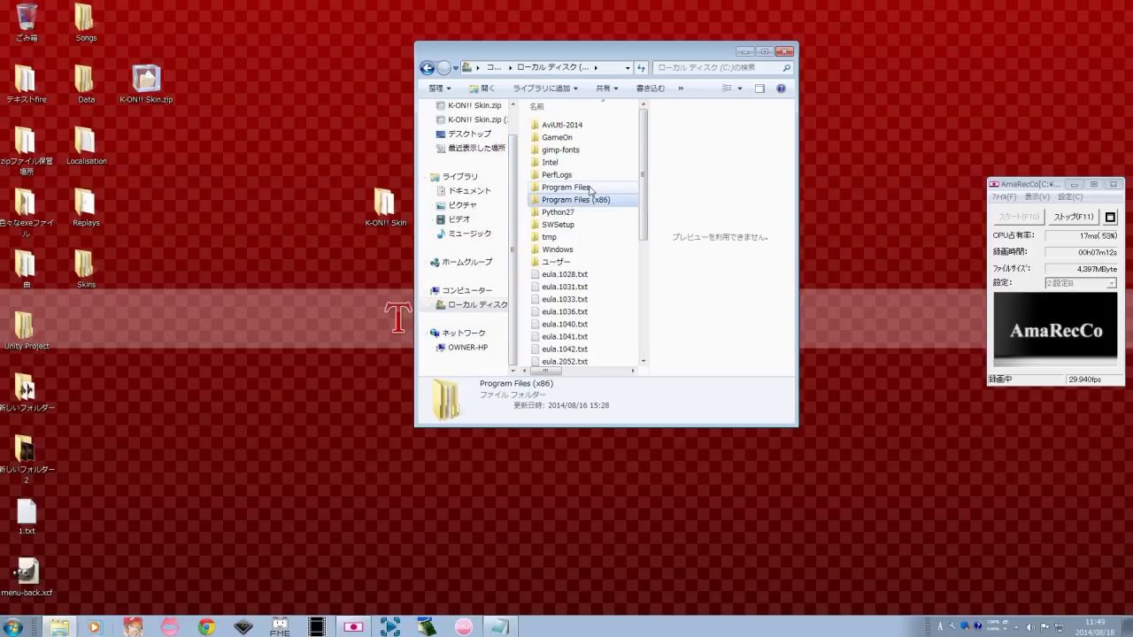
{"action": "left_click", "coordinate": [584, 191]}
{"action": "left_click", "coordinate": [590, 200]}
{"action": "left_click", "coordinate": [589, 191]}
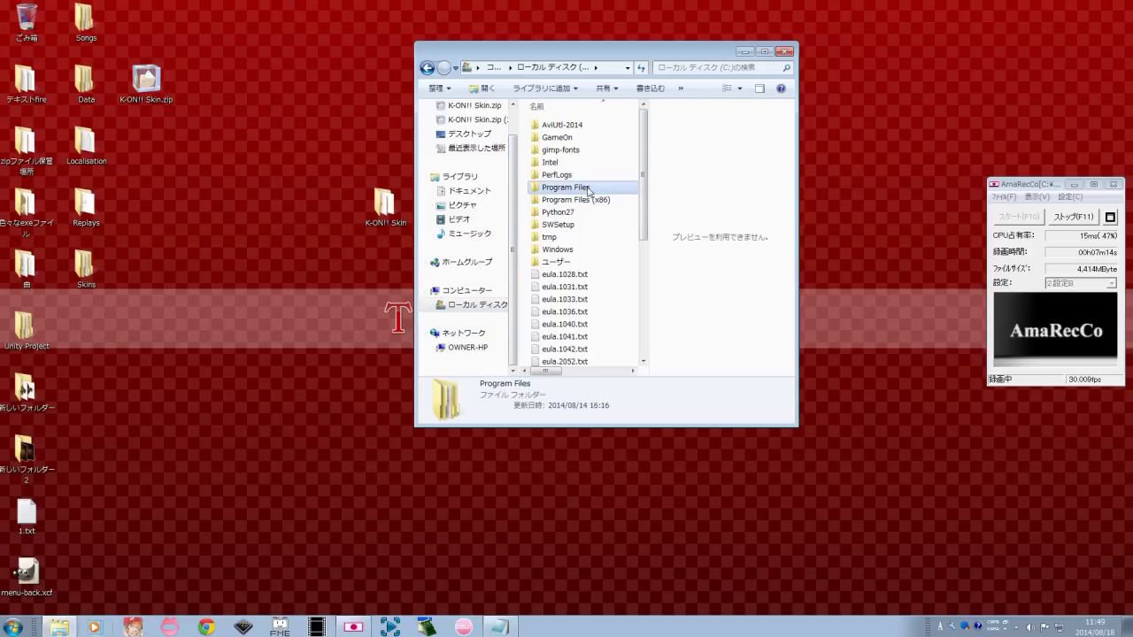
{"action": "left_click", "coordinate": [588, 201]}
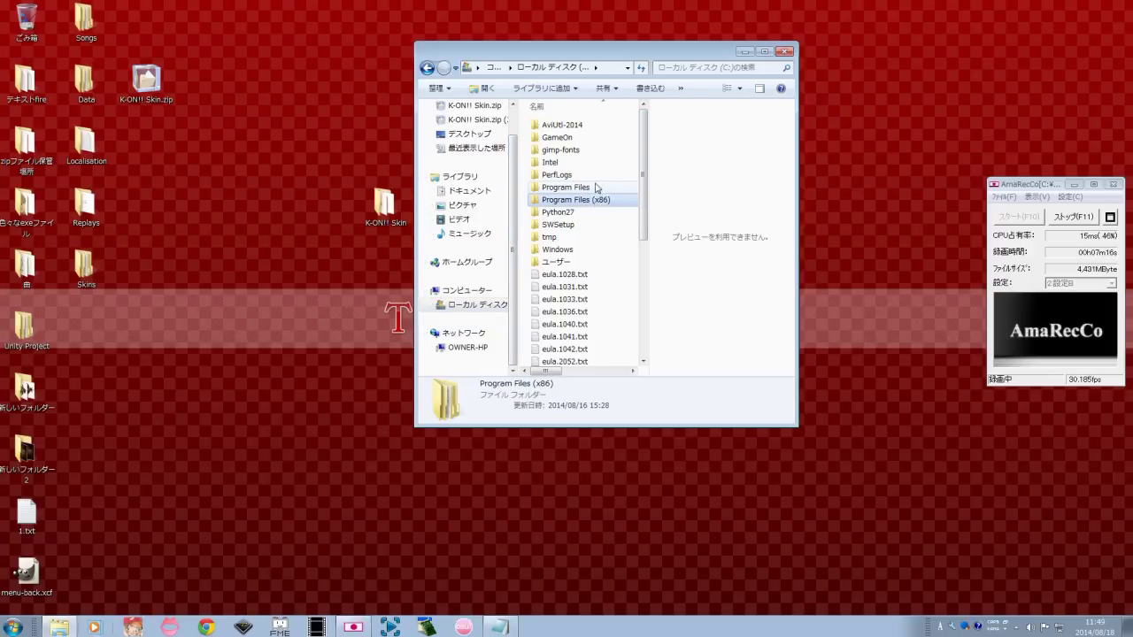
{"action": "left_click", "coordinate": [582, 190]}
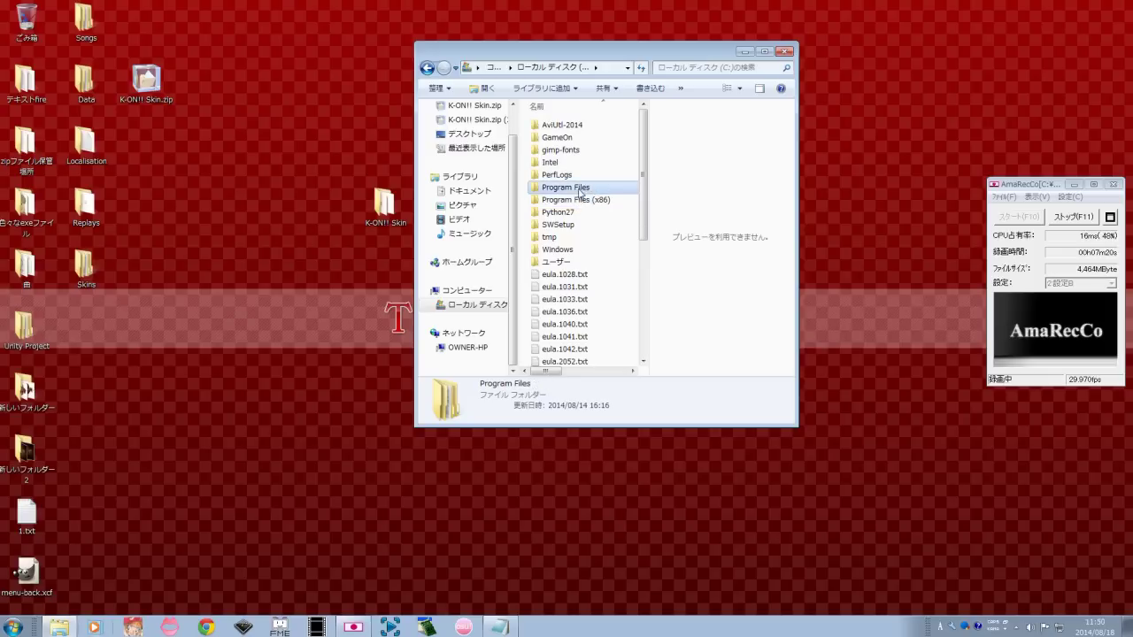
Check the folders inside Program Files for osu! and return to drive C:.
{"action": "double_click", "coordinate": [583, 189]}
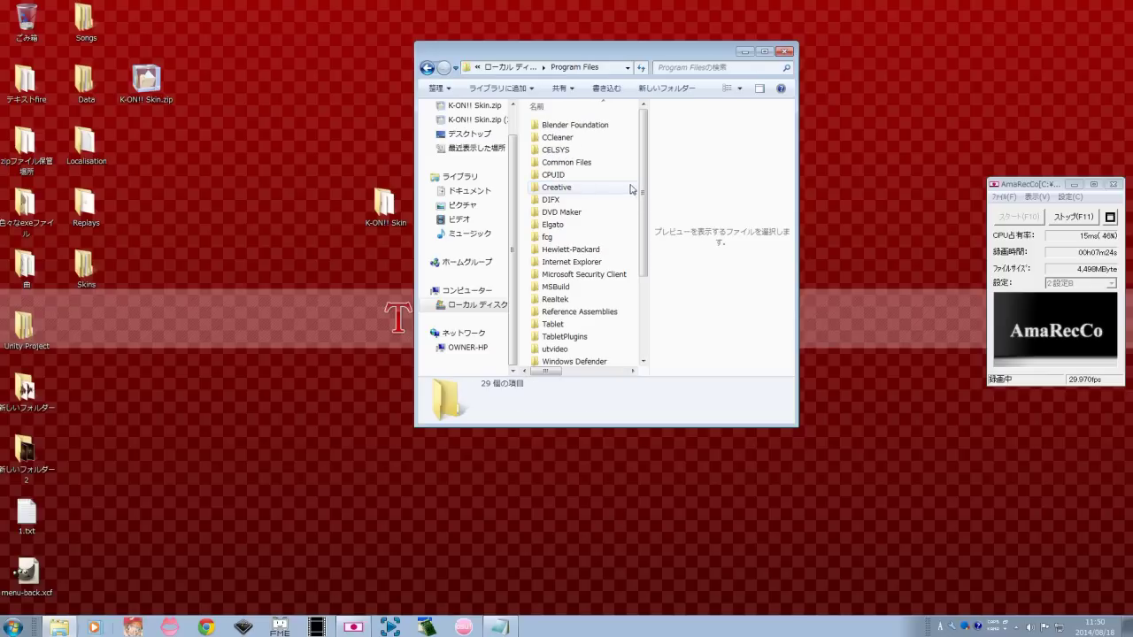
{"action": "scroll", "coordinate": [624, 193], "scroll_direction": "down", "scroll_amount": 3}
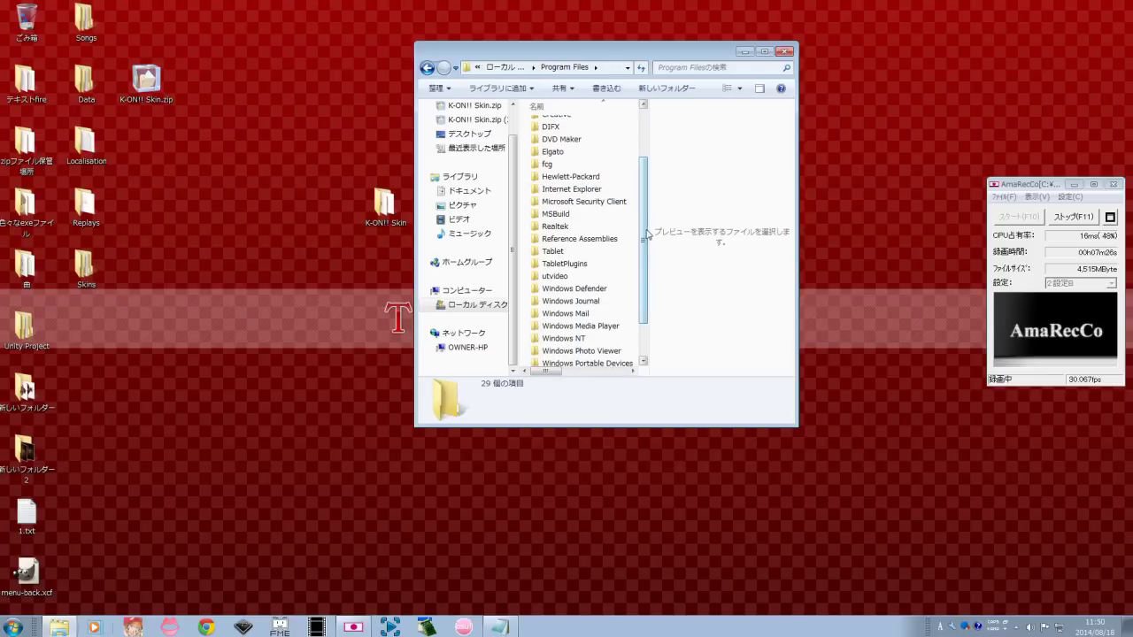
{"action": "left_click_drag", "start_coordinate": [645, 237], "coordinate": [647, 177]}
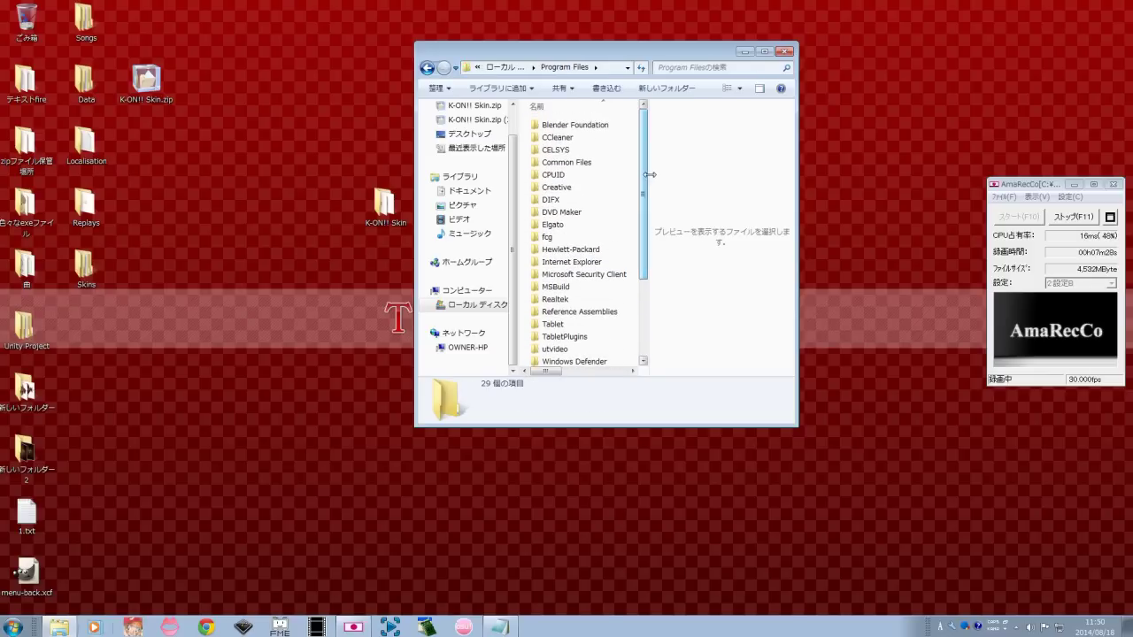
{"action": "left_click", "coordinate": [514, 65]}
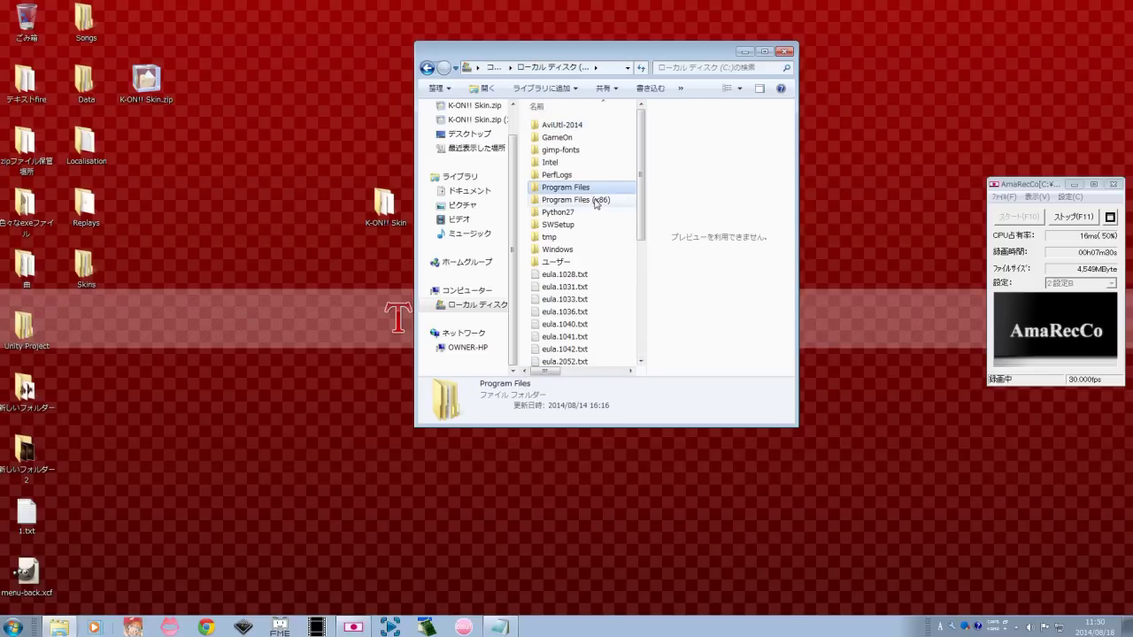
Locate the osu! folder inside Program Files (x86) twice, returning to drive C: each time.
{"action": "left_click", "coordinate": [558, 203]}
{"action": "double_click", "coordinate": [597, 206]}
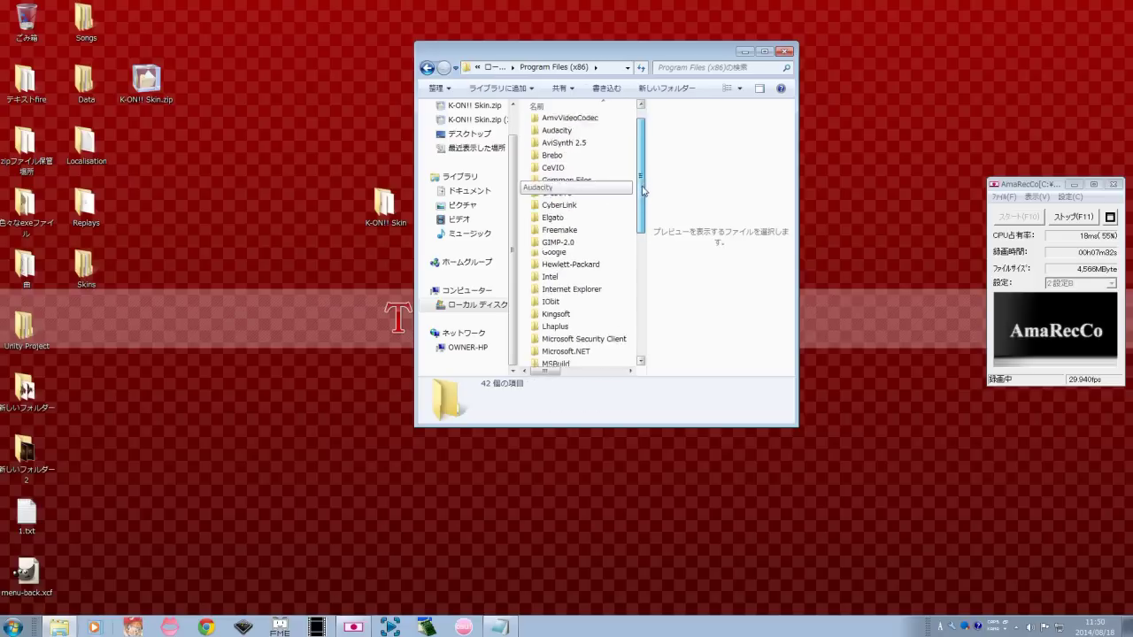
{"action": "left_click_drag", "start_coordinate": [640, 190], "coordinate": [638, 285]}
{"action": "left_click", "coordinate": [552, 232]}
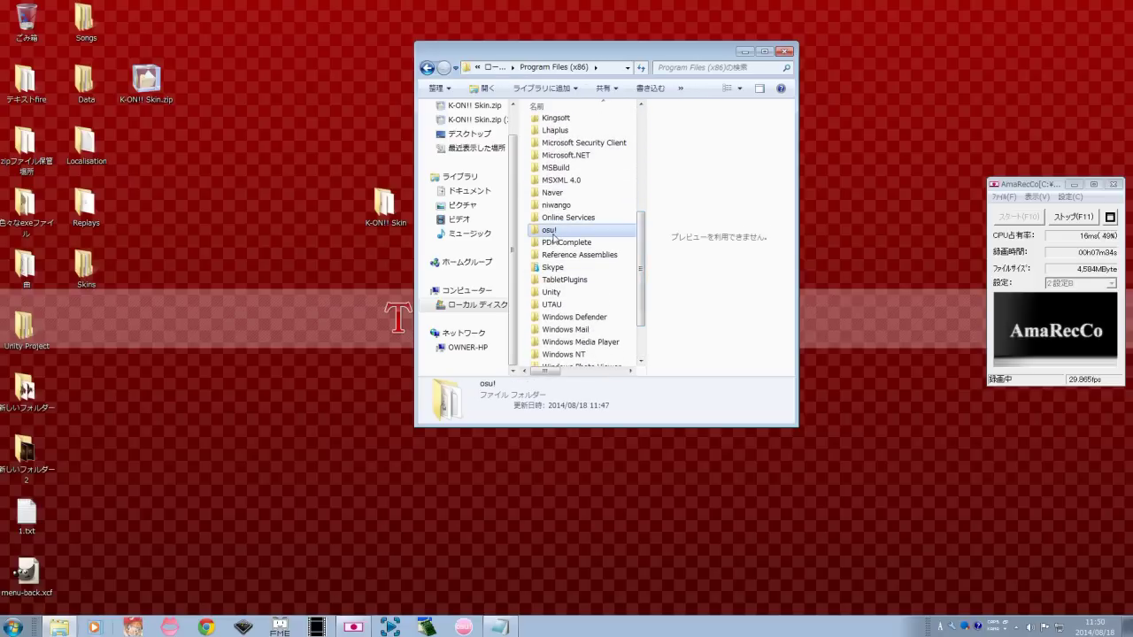
{"action": "left_click", "coordinate": [499, 67]}
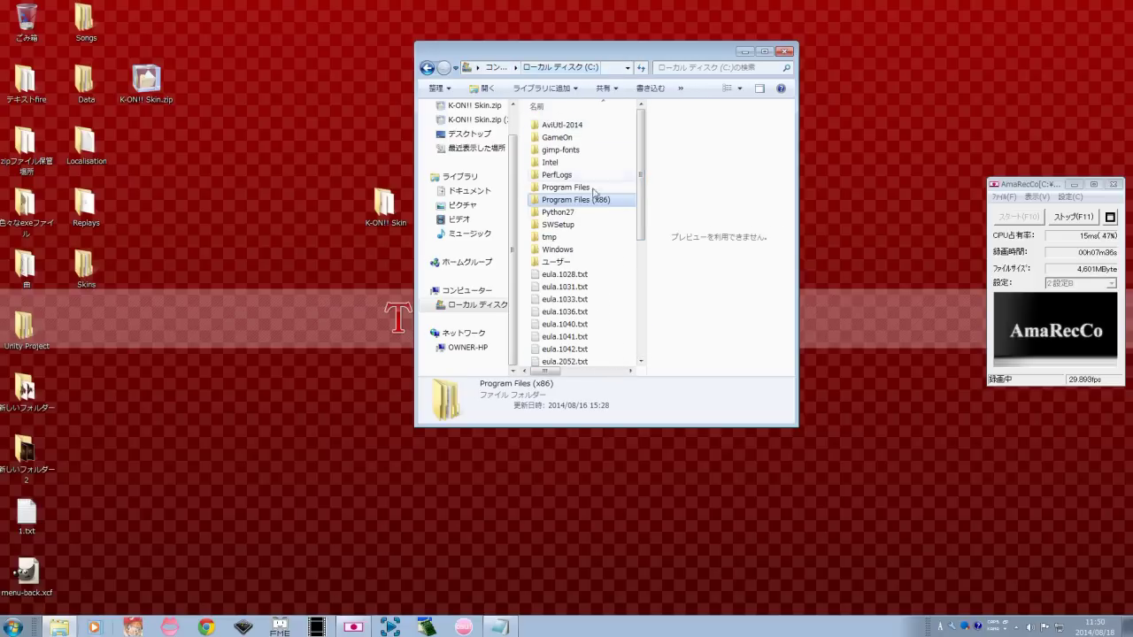
{"action": "double_click", "coordinate": [599, 205]}
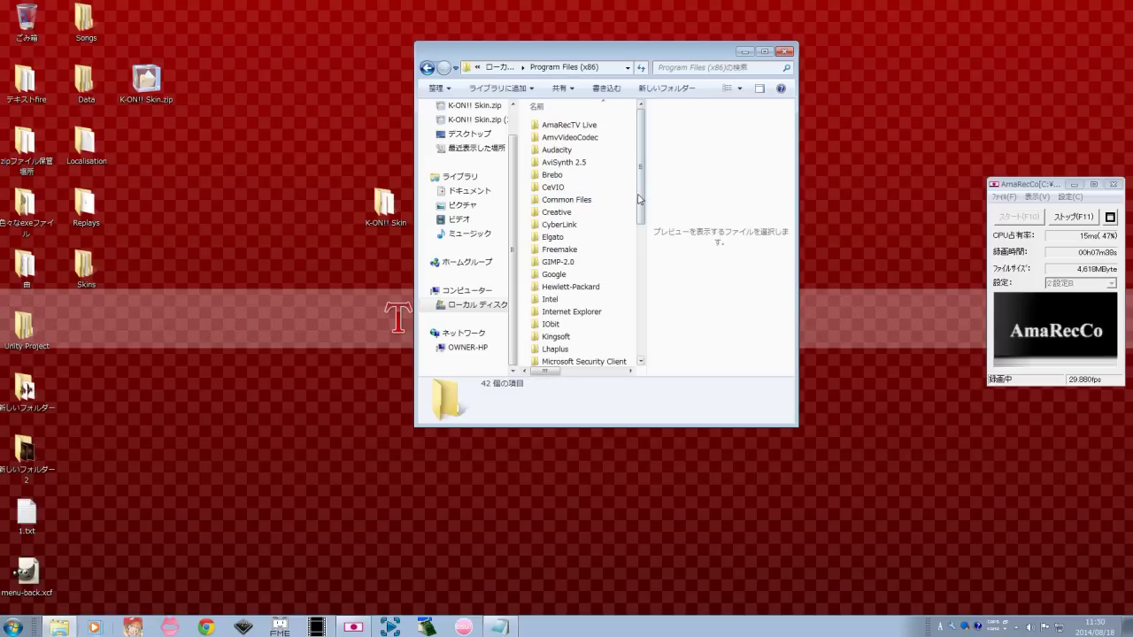
{"action": "scroll", "coordinate": [580, 261], "scroll_direction": "down", "scroll_amount": 6}
{"action": "left_click", "coordinate": [550, 264]}
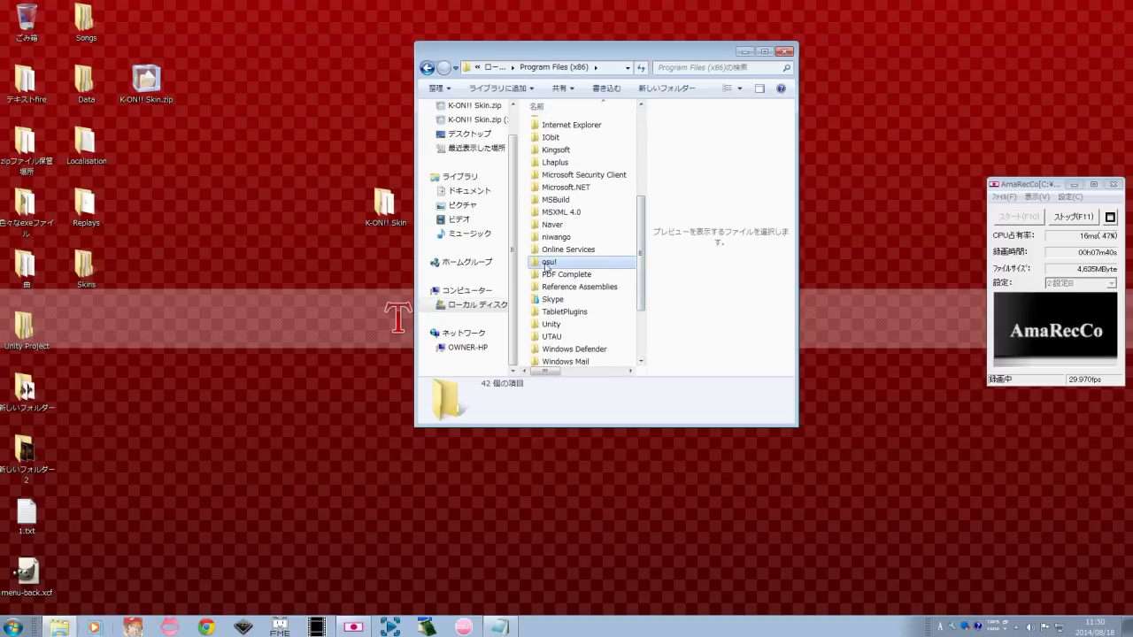
{"action": "key", "text": "BackSpace"}
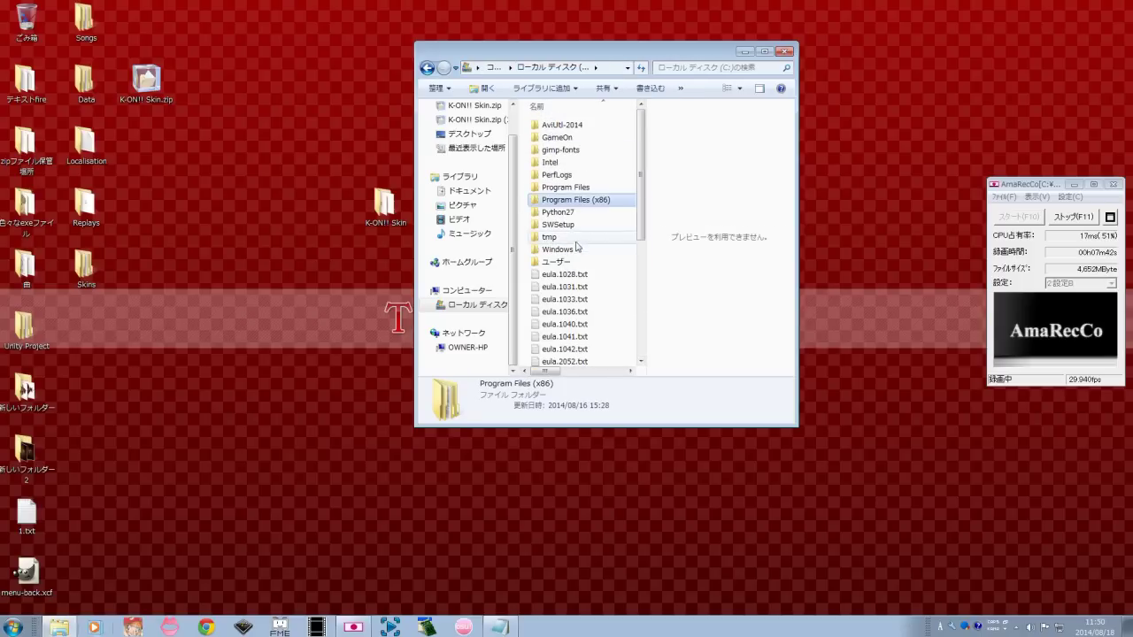
Browse Program Files down to the end of its list once more, and go back to Program Files (x86) on drive C:.
{"action": "double_click", "coordinate": [566, 188]}
{"action": "left_click_drag", "start_coordinate": [638, 190], "coordinate": [639, 274]}
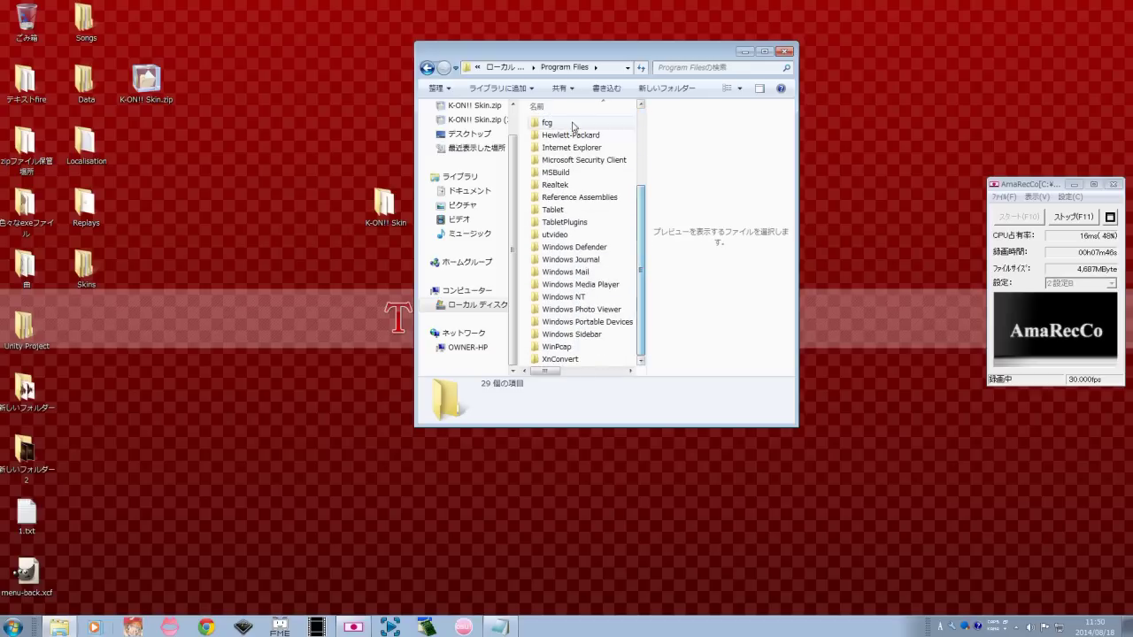
{"action": "left_click", "coordinate": [502, 71]}
{"action": "key", "text": "Down"}
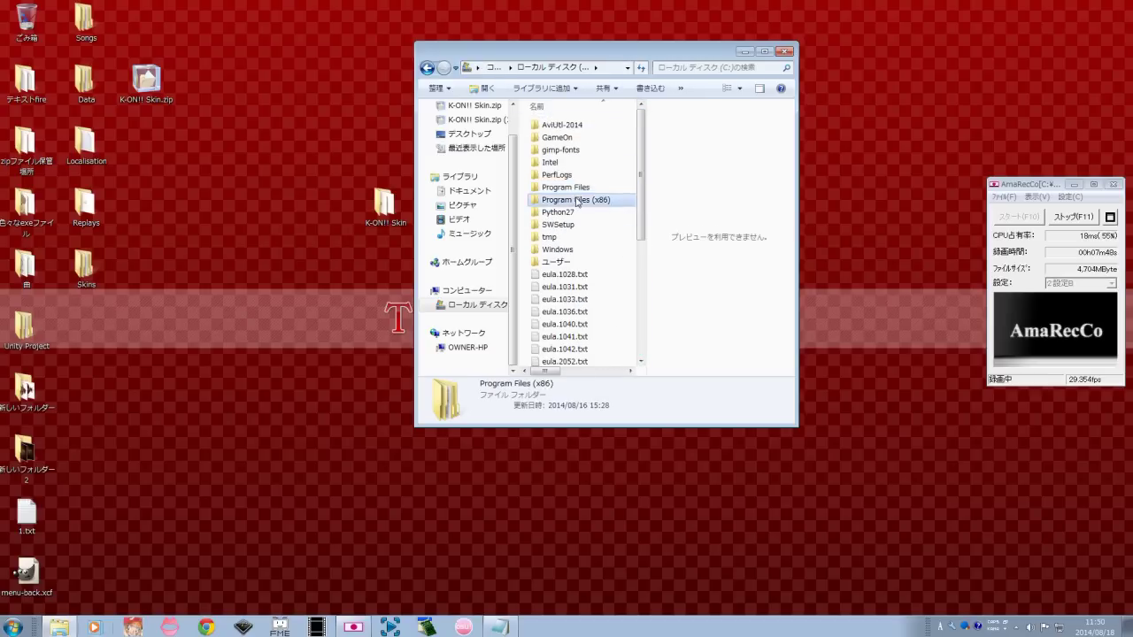
Open the osu! folder inside Program Files (x86) on drive C:.
{"action": "key", "text": "Return"}
{"action": "scroll", "coordinate": [633, 239], "scroll_direction": "down", "scroll_amount": 4}
{"action": "scroll", "coordinate": [633, 239], "scroll_direction": "down", "scroll_amount": 2}
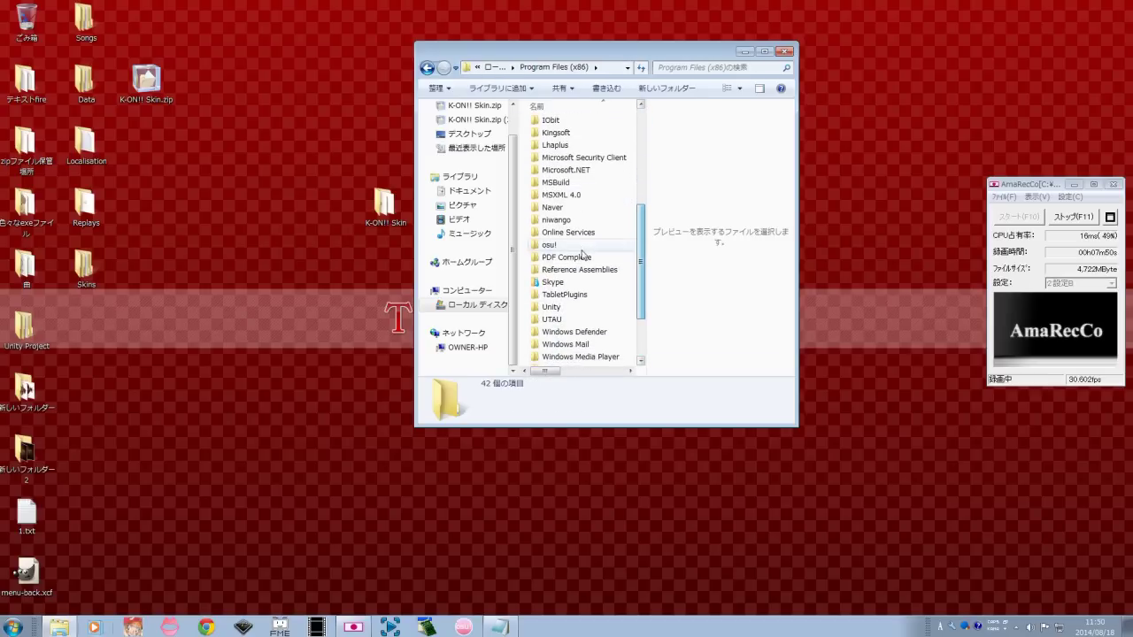
{"action": "left_click", "coordinate": [591, 245]}
{"action": "double_click", "coordinate": [570, 248]}
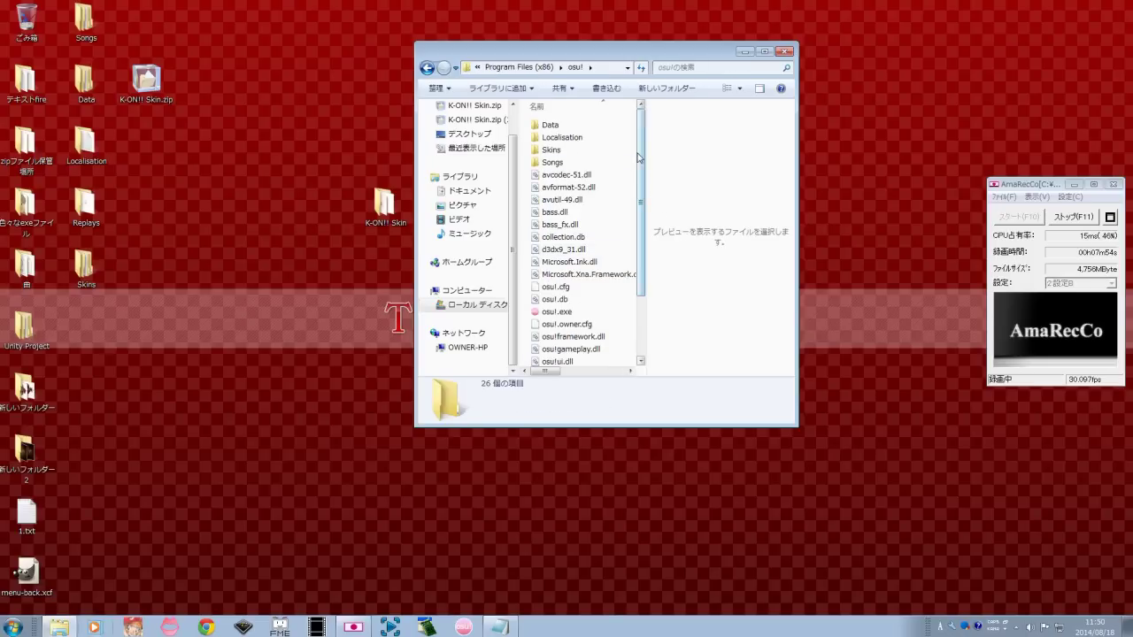
Point out the Data, Localisation and Skins folders inside the osu! folder, and open Skins.
{"action": "left_click", "coordinate": [566, 126]}
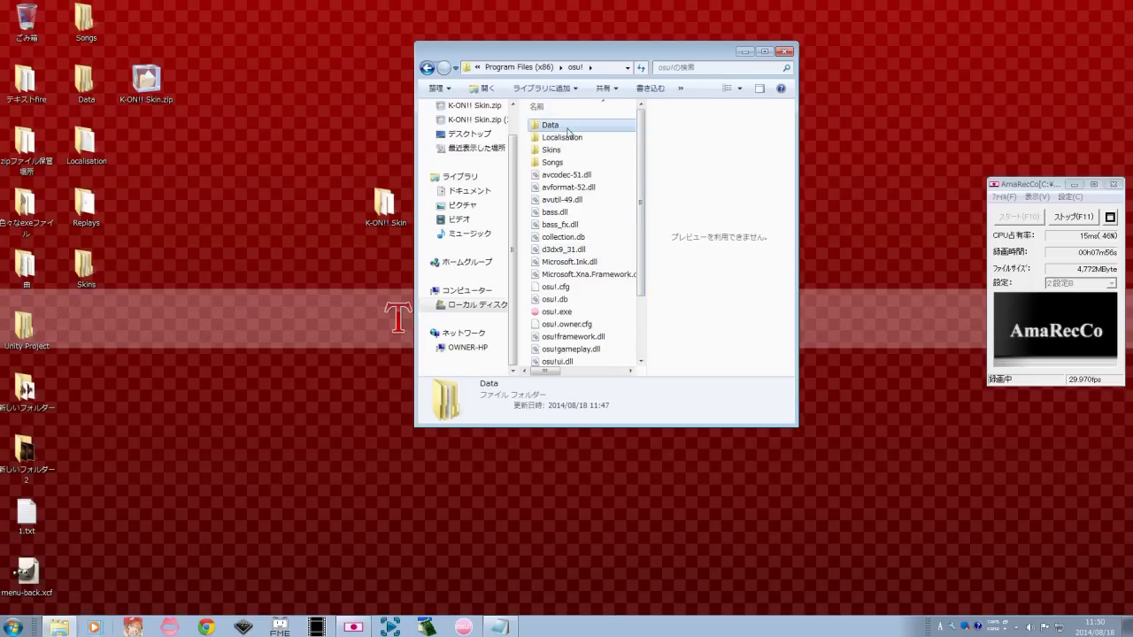
{"action": "left_click", "coordinate": [583, 139]}
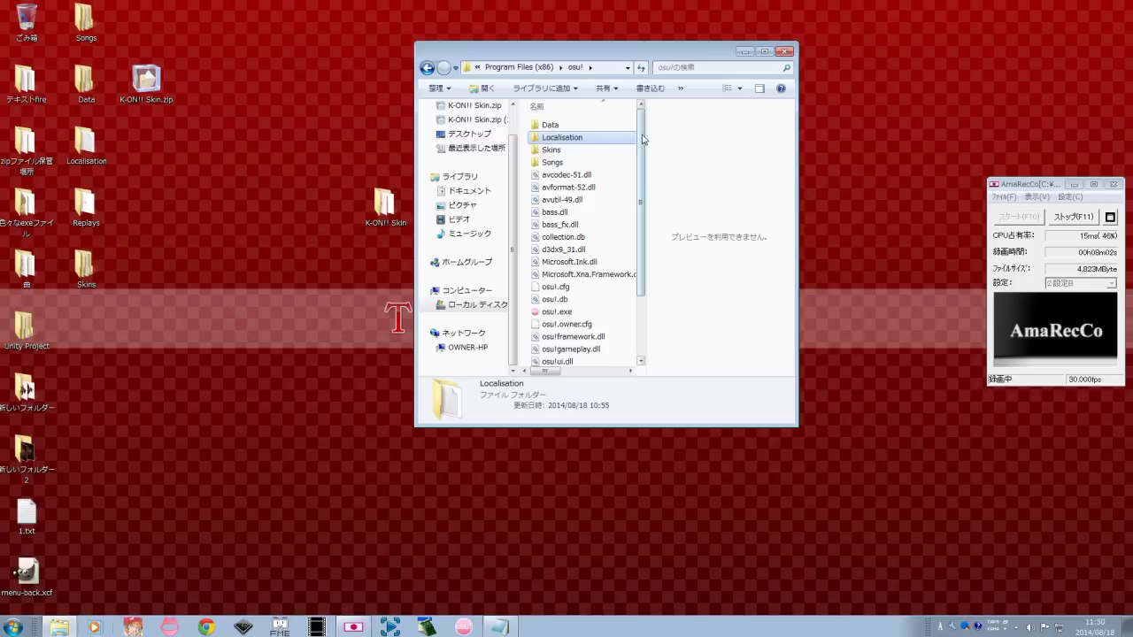
{"action": "left_click", "coordinate": [605, 152]}
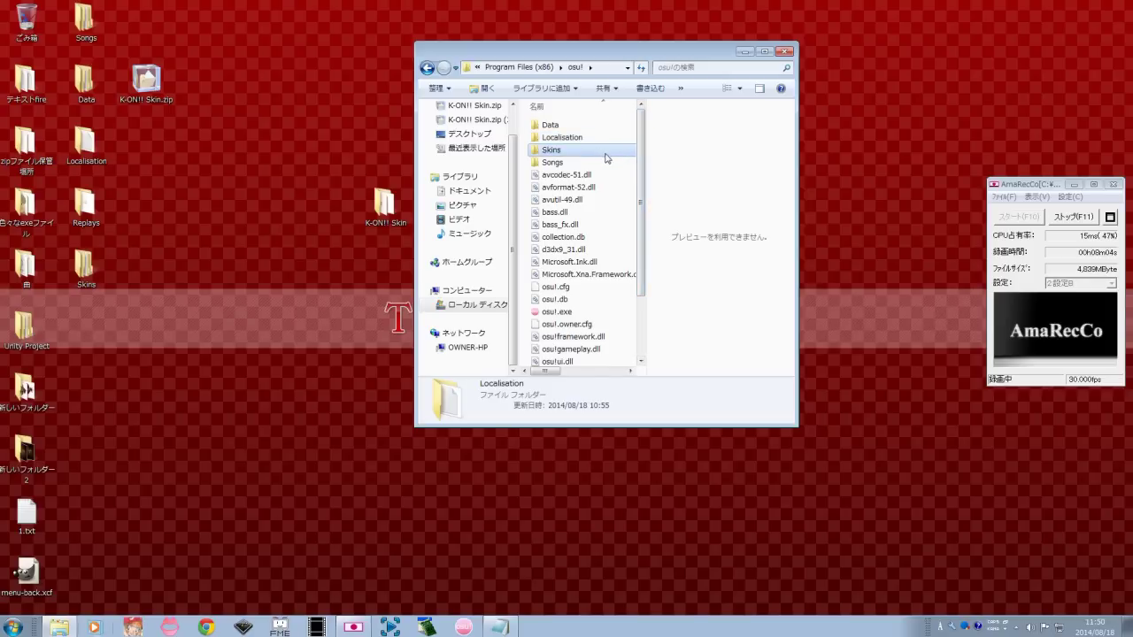
{"action": "double_click", "coordinate": [564, 151]}
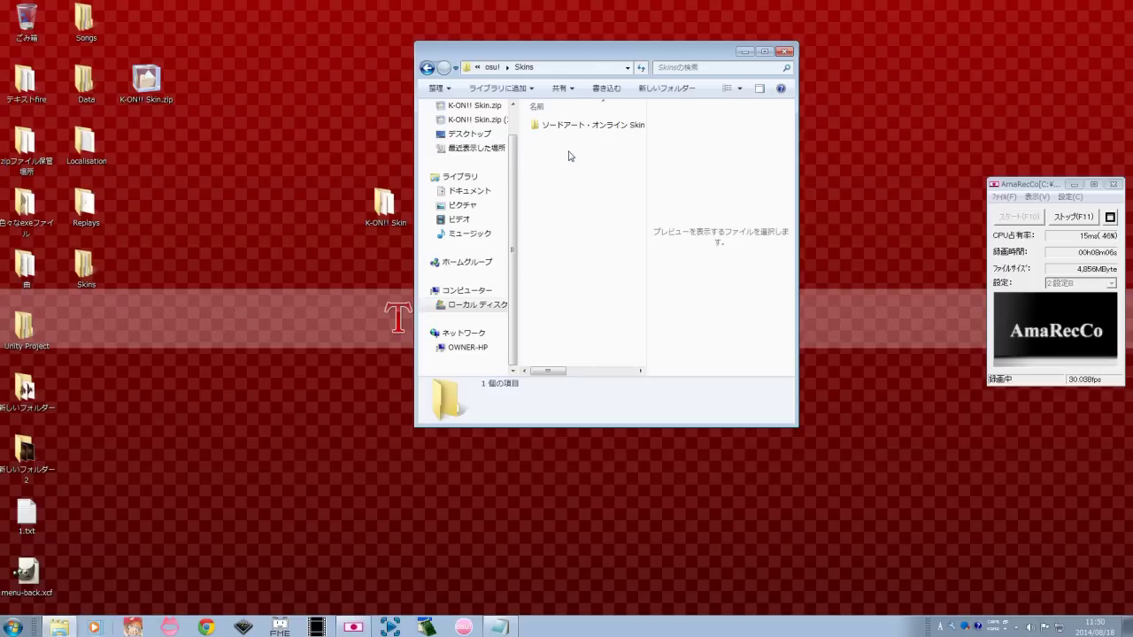
Move the K-ON!! Skin folder from the desktop into the osu! Skins folder and close the folder window.
{"action": "left_click_drag", "start_coordinate": [554, 58], "coordinate": [598, 58]}
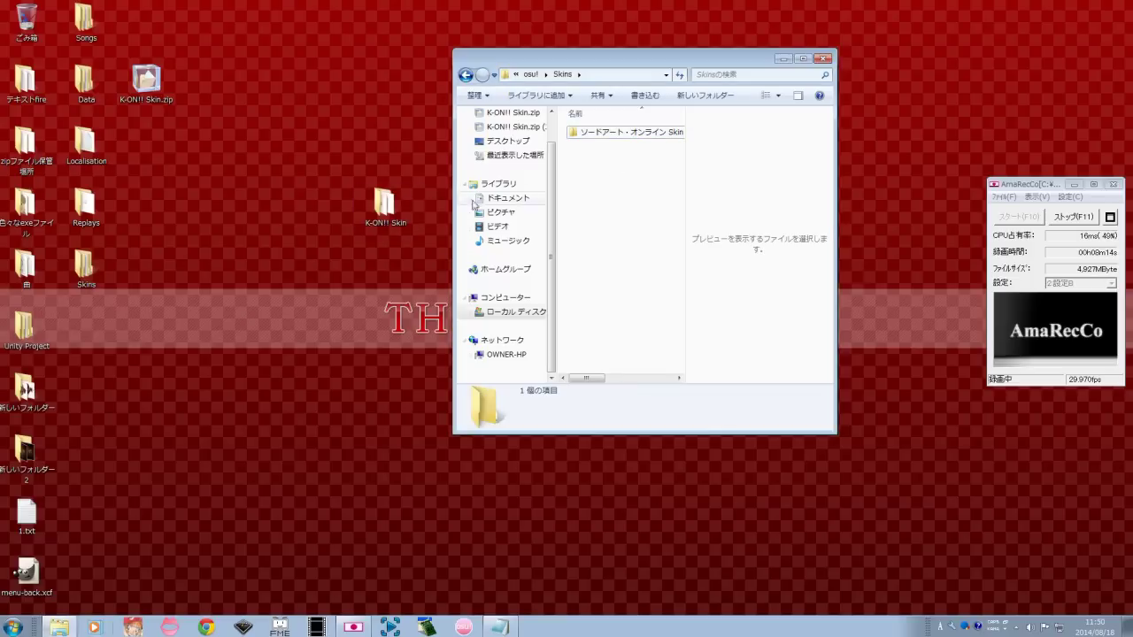
{"action": "left_click", "coordinate": [393, 223]}
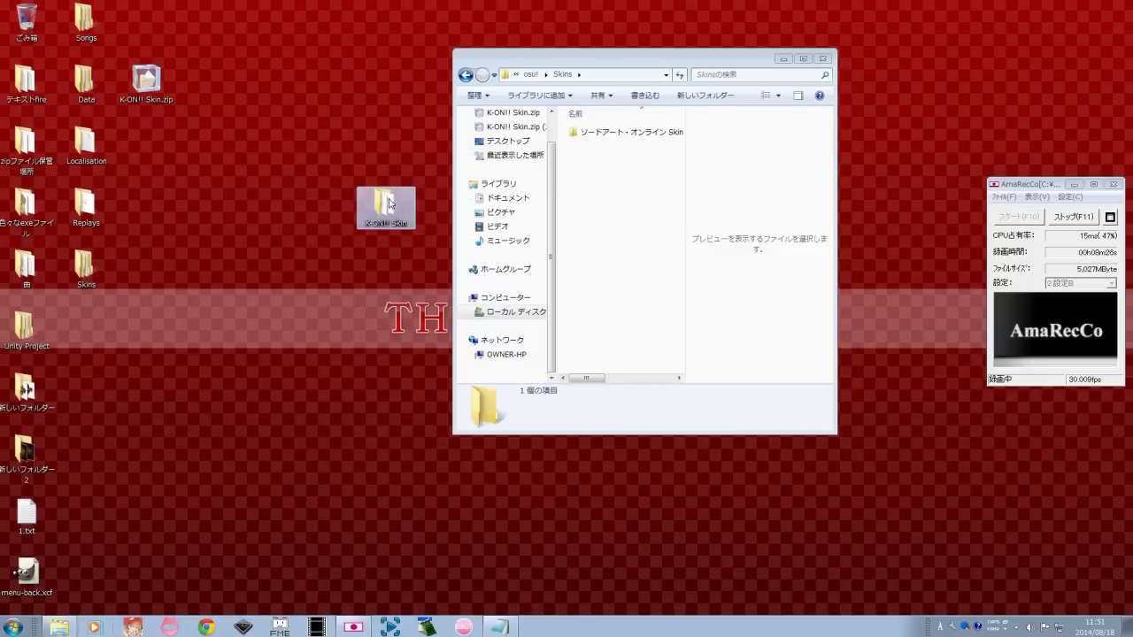
{"action": "left_click_drag", "start_coordinate": [596, 186], "coordinate": [597, 186]}
{"action": "left_click", "coordinate": [593, 186]}
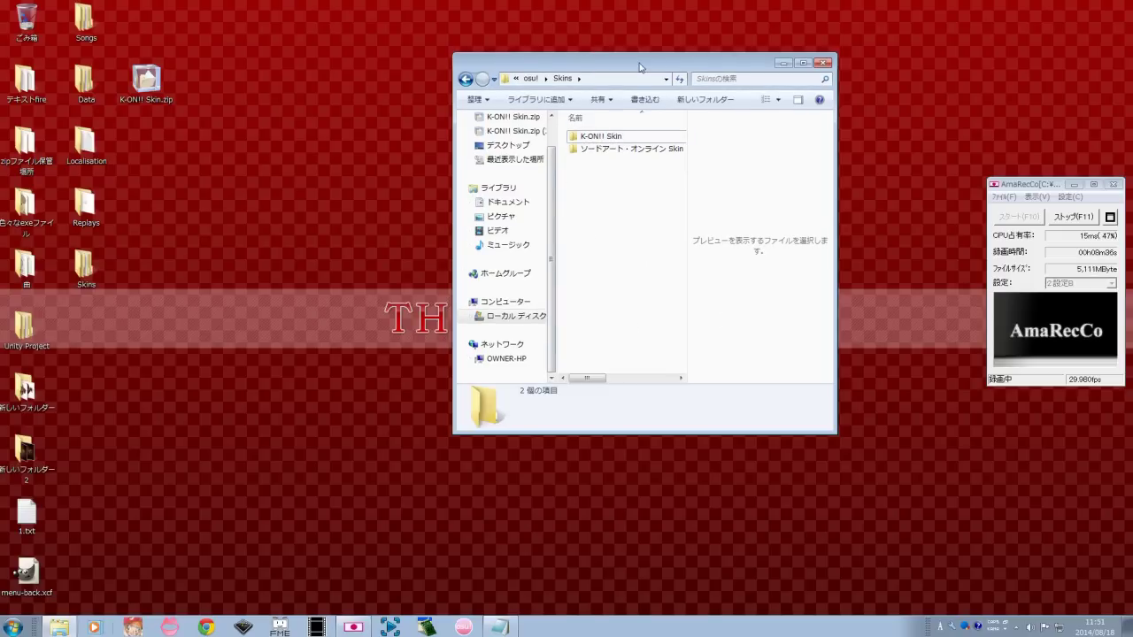
{"action": "left_click_drag", "start_coordinate": [638, 62], "coordinate": [318, 113]}
{"action": "left_click", "coordinate": [503, 109]}
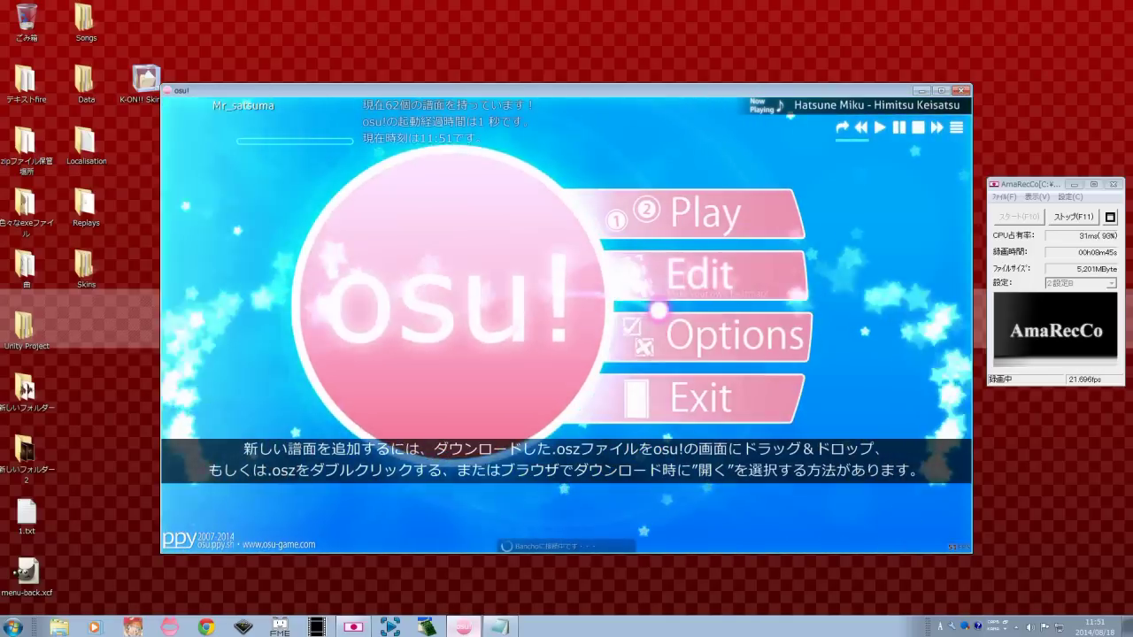
Apply K-ON!! Skin through the skin selection in the osu! options and return to the main menu.
{"action": "left_click", "coordinate": [659, 323]}
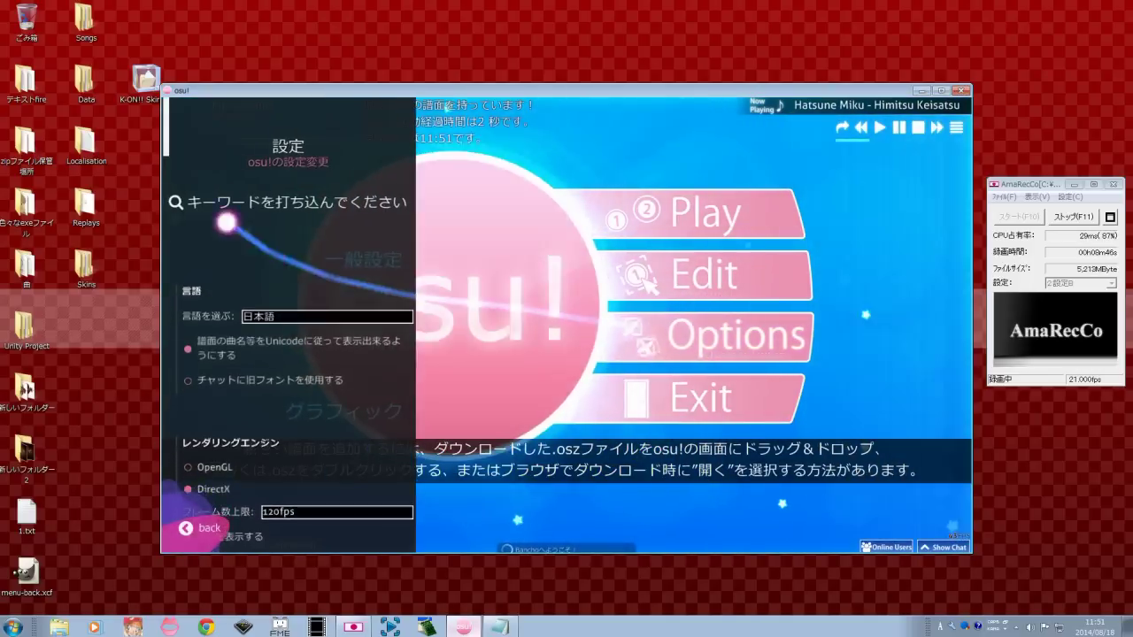
{"action": "scroll", "coordinate": [281, 264], "scroll_direction": "down", "scroll_amount": 10}
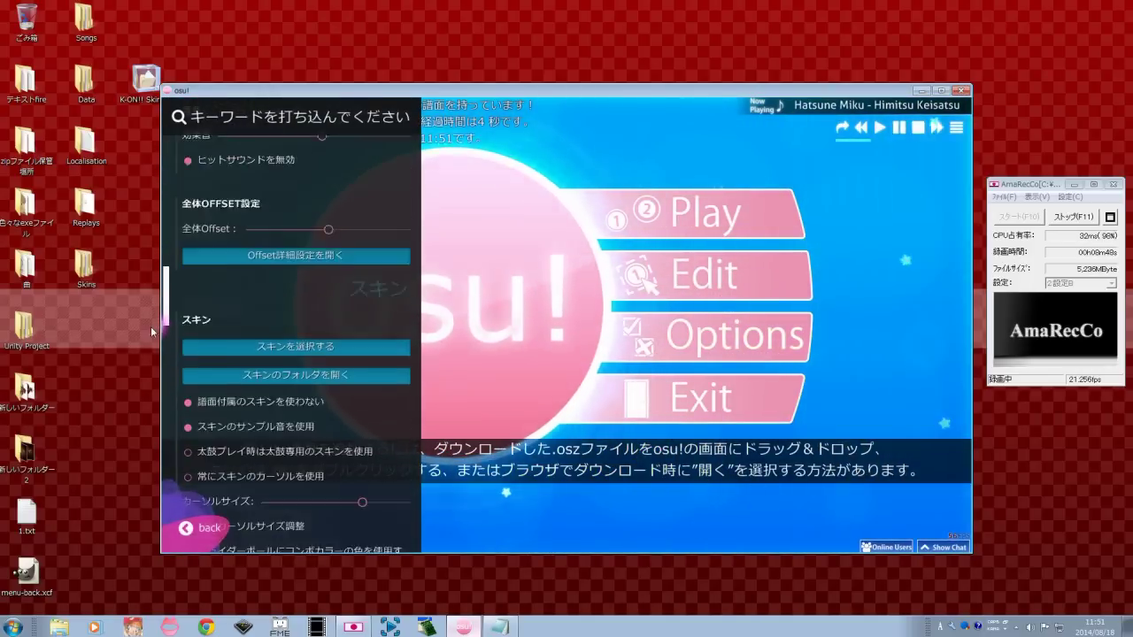
{"action": "left_click", "coordinate": [280, 262]}
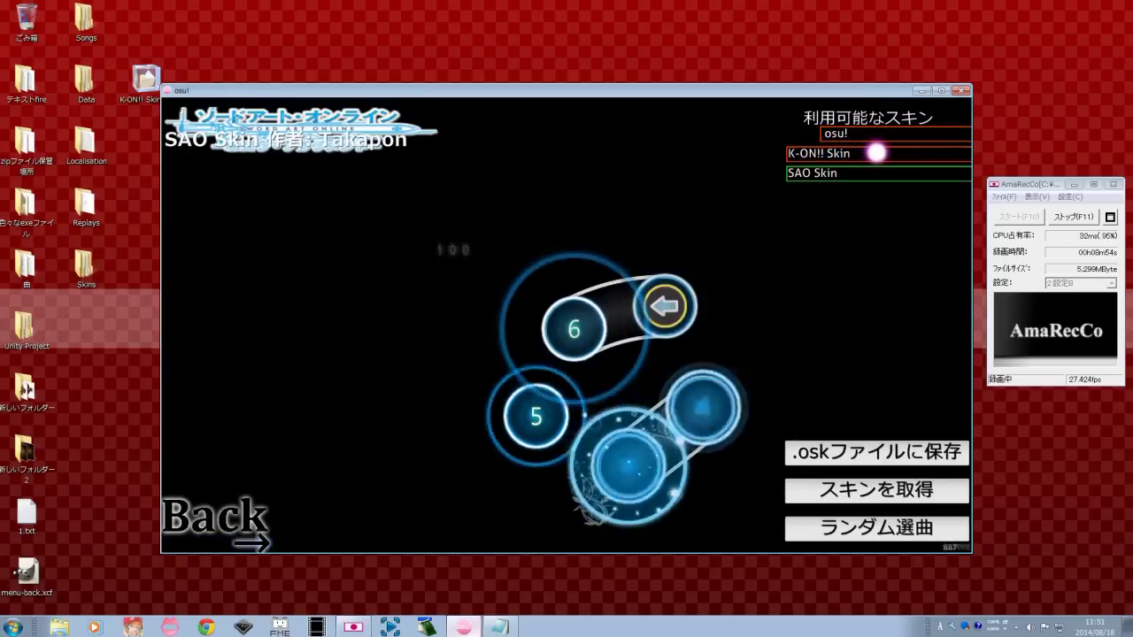
{"action": "left_click", "coordinate": [876, 152]}
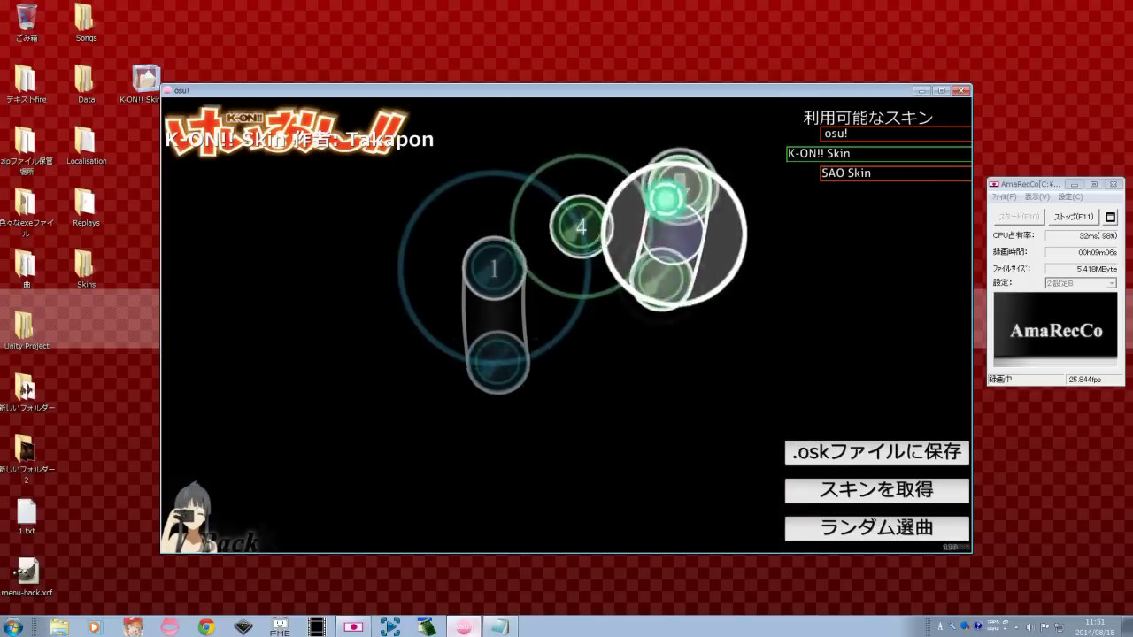
{"action": "left_click", "coordinate": [202, 527]}
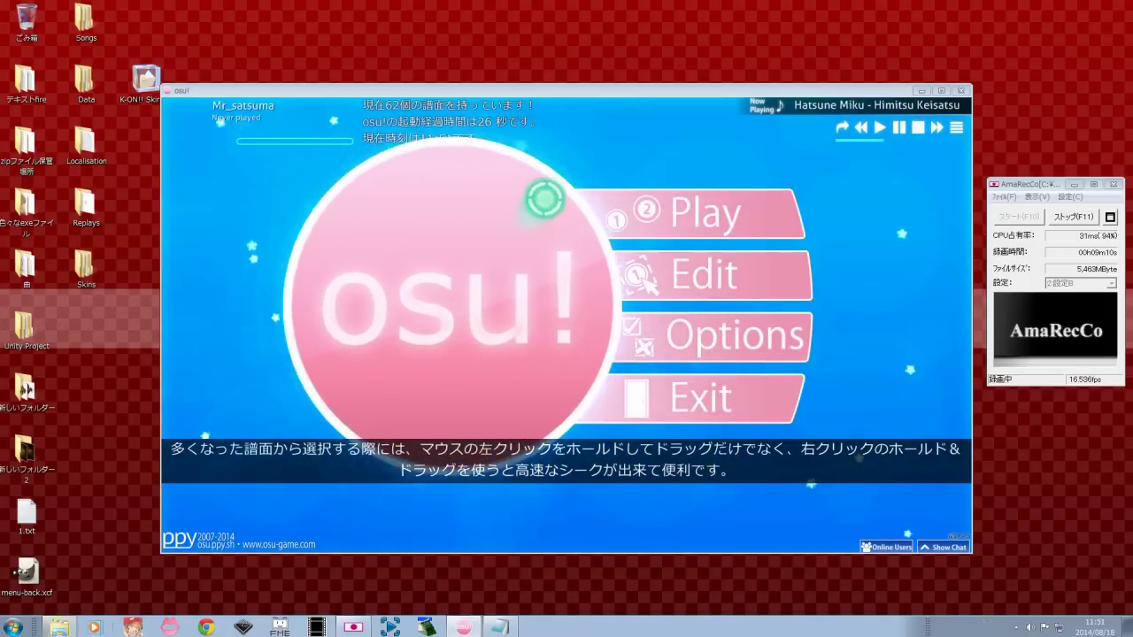
Browse to Program Files (x86) on drive C: in a new Explorer window.
{"action": "key", "text": "super+e"}
{"action": "left_click_drag", "start_coordinate": [398, 107], "coordinate": [537, 110]}
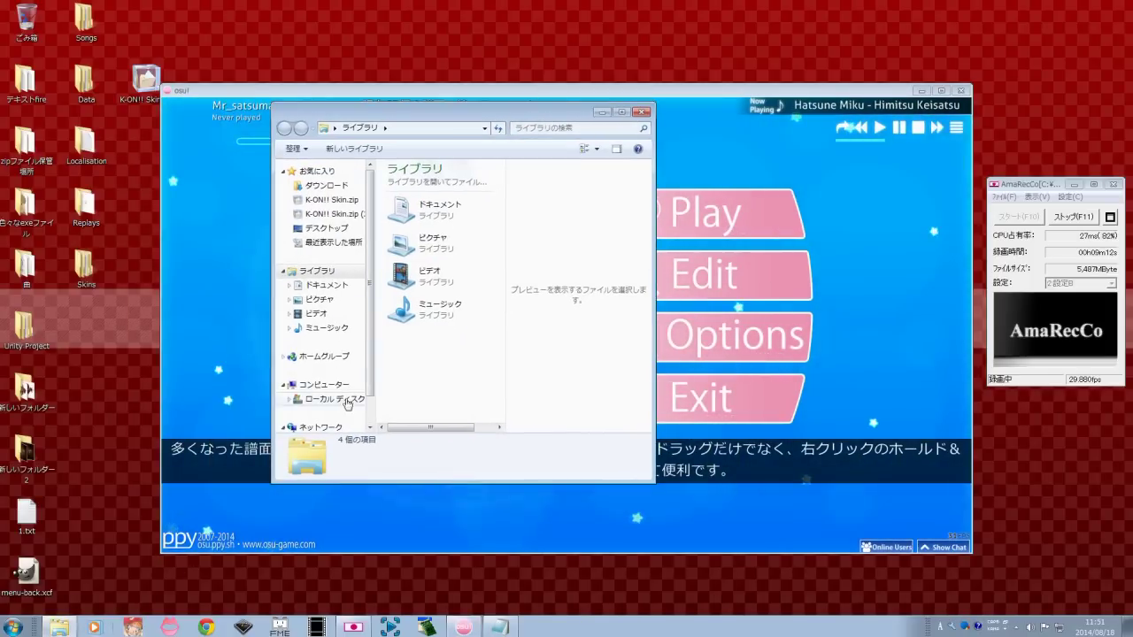
{"action": "left_click", "coordinate": [353, 404]}
{"action": "double_click", "coordinate": [416, 295]}
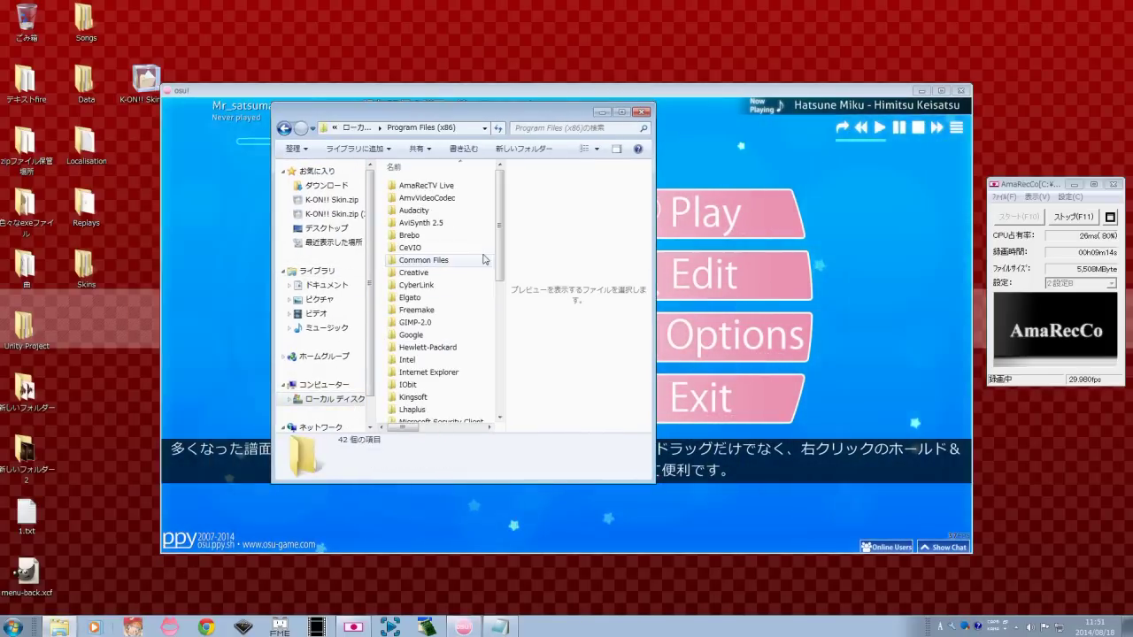
{"action": "left_click_drag", "start_coordinate": [500, 256], "coordinate": [500, 380]}
{"action": "double_click", "coordinate": [432, 199]}
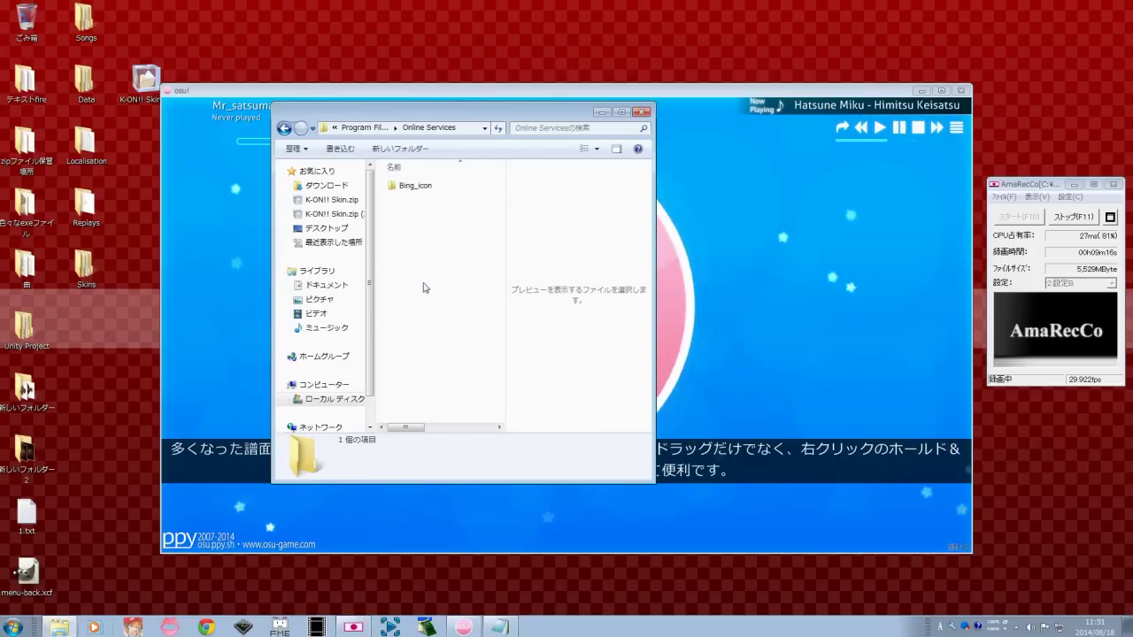
{"action": "key", "text": "BackSpace"}
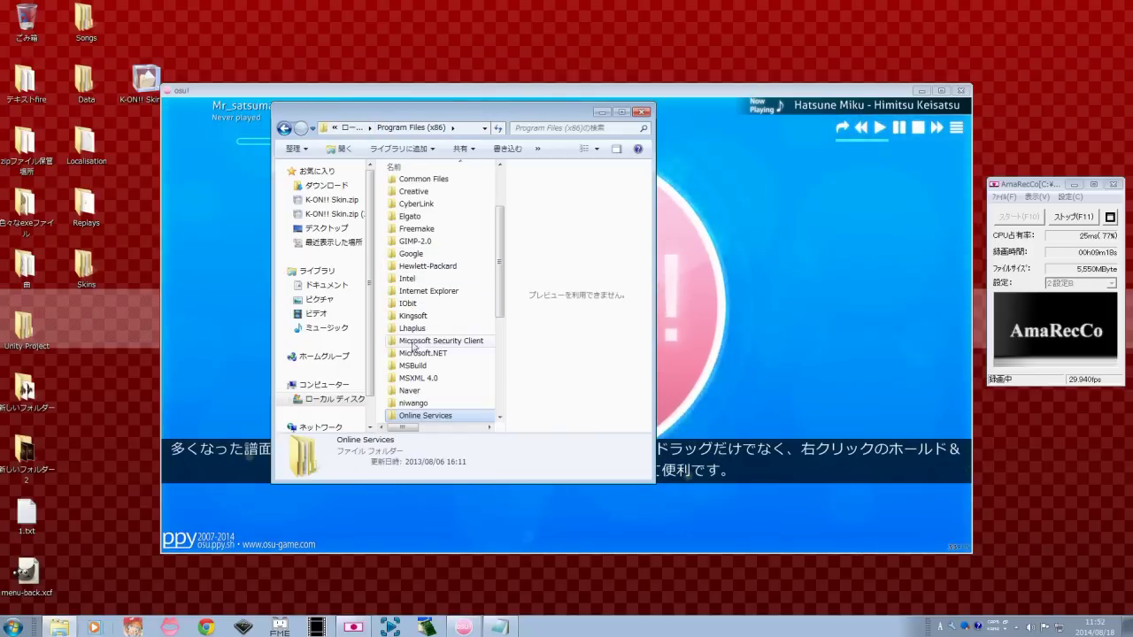
Show the Skins folder inside the osu! folder and close the Explorer window.
{"action": "scroll", "coordinate": [434, 319], "scroll_direction": "down", "scroll_amount": 2}
{"action": "left_click", "coordinate": [423, 384]}
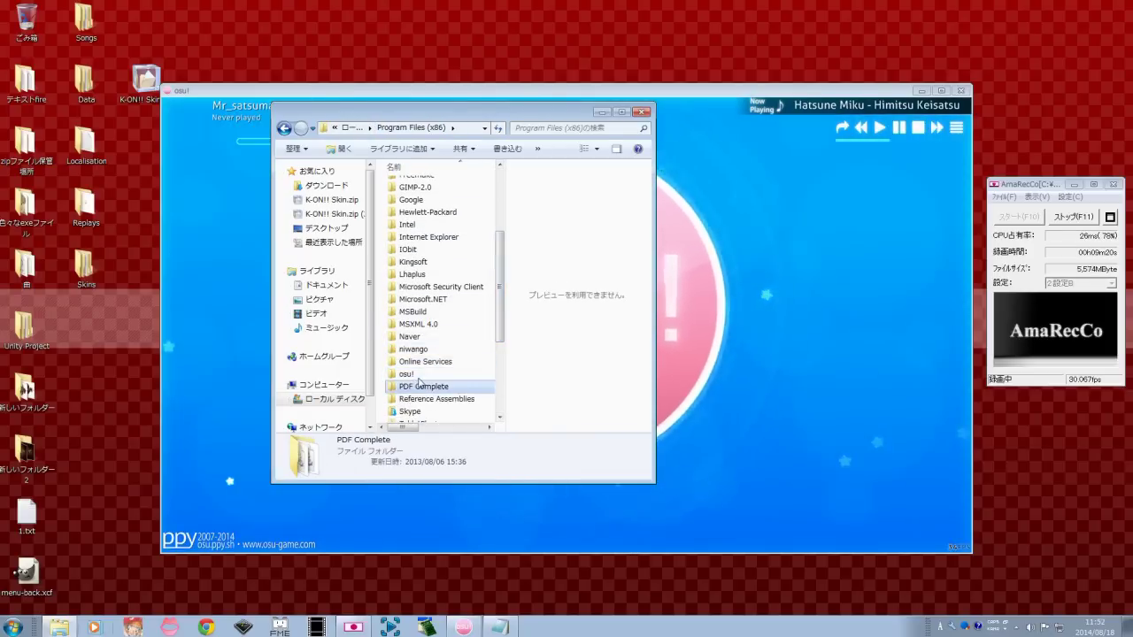
{"action": "double_click", "coordinate": [422, 376]}
{"action": "double_click", "coordinate": [423, 213]}
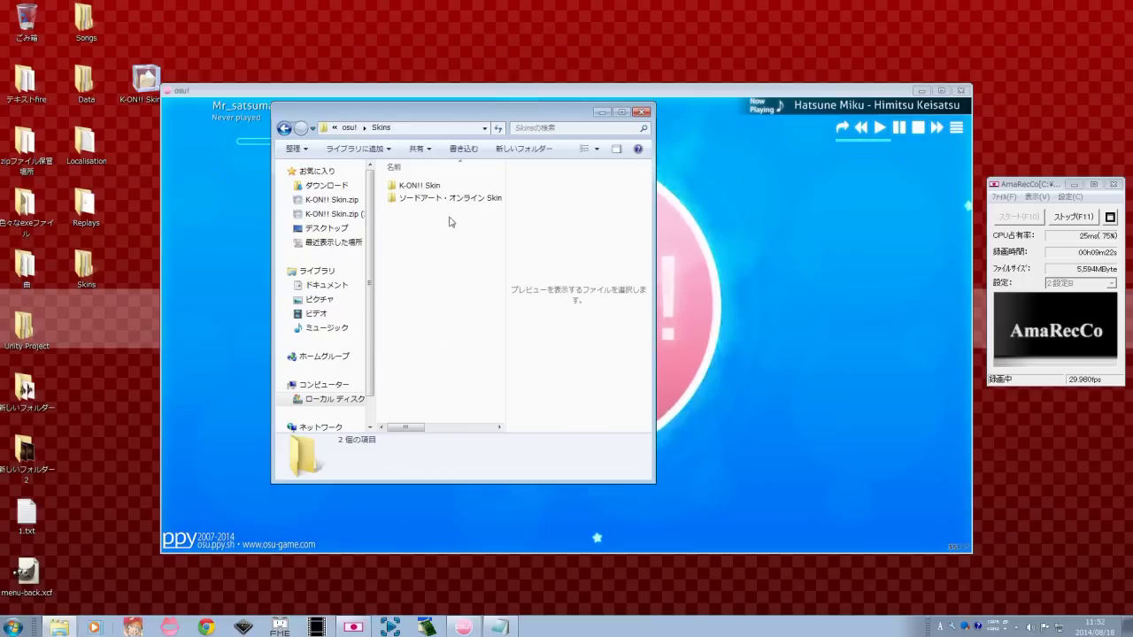
{"action": "left_click_drag", "start_coordinate": [501, 119], "coordinate": [625, 119]}
{"action": "left_click", "coordinate": [745, 111]}
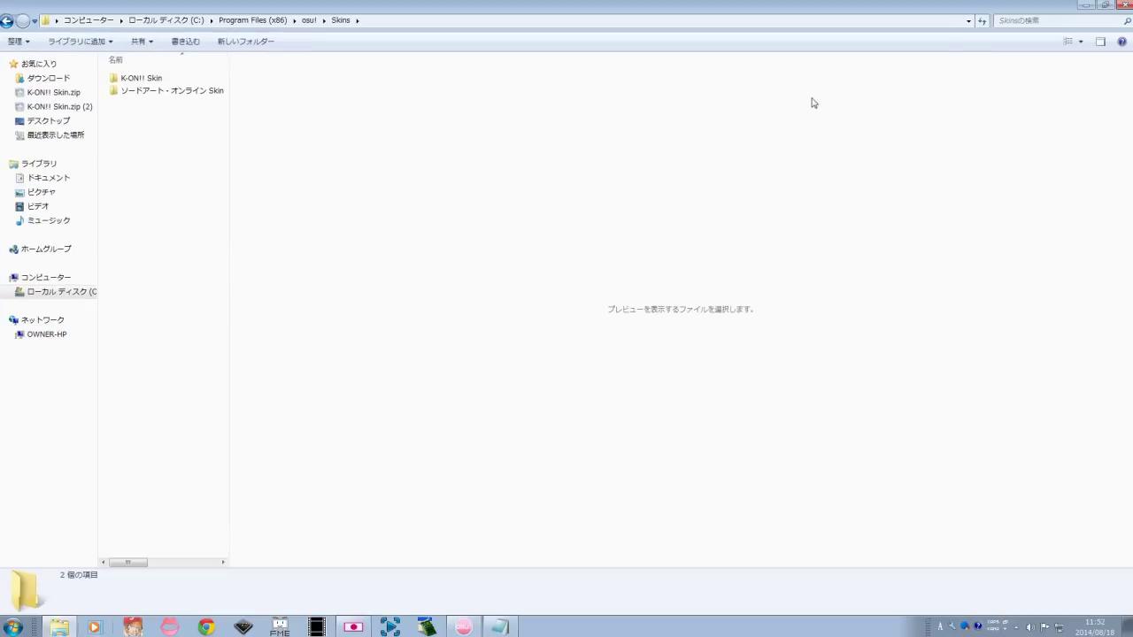
{"action": "left_click", "coordinate": [1103, 6]}
{"action": "left_click", "coordinate": [760, 111]}
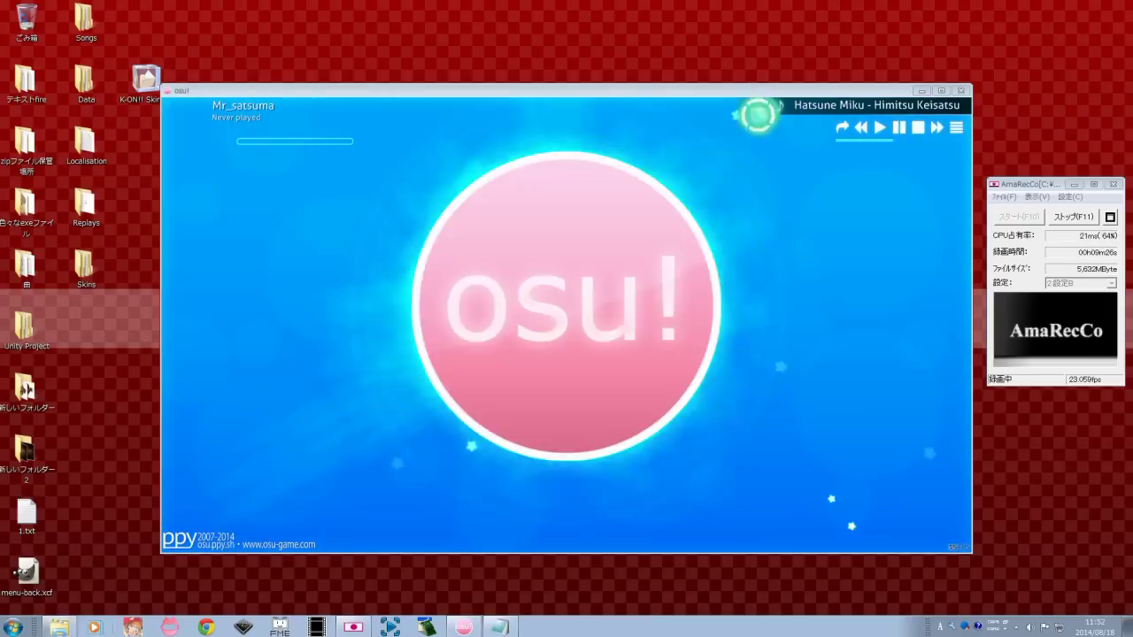
Open the current skin's folder from the skin settings in the osu! options.
{"action": "left_click", "coordinate": [567, 327]}
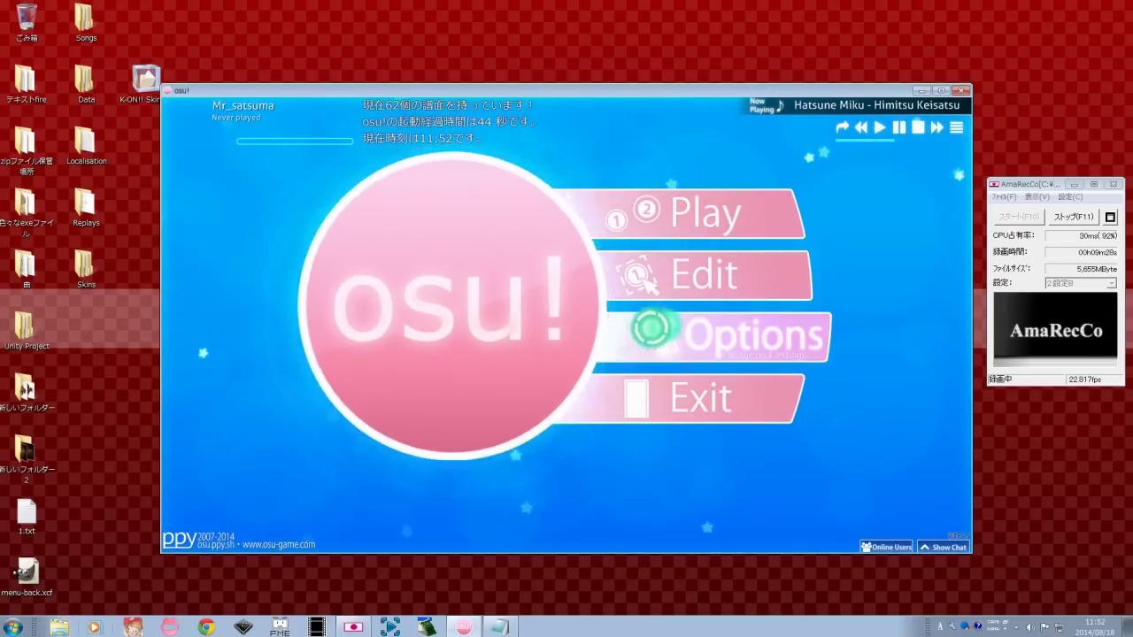
{"action": "left_click", "coordinate": [653, 331]}
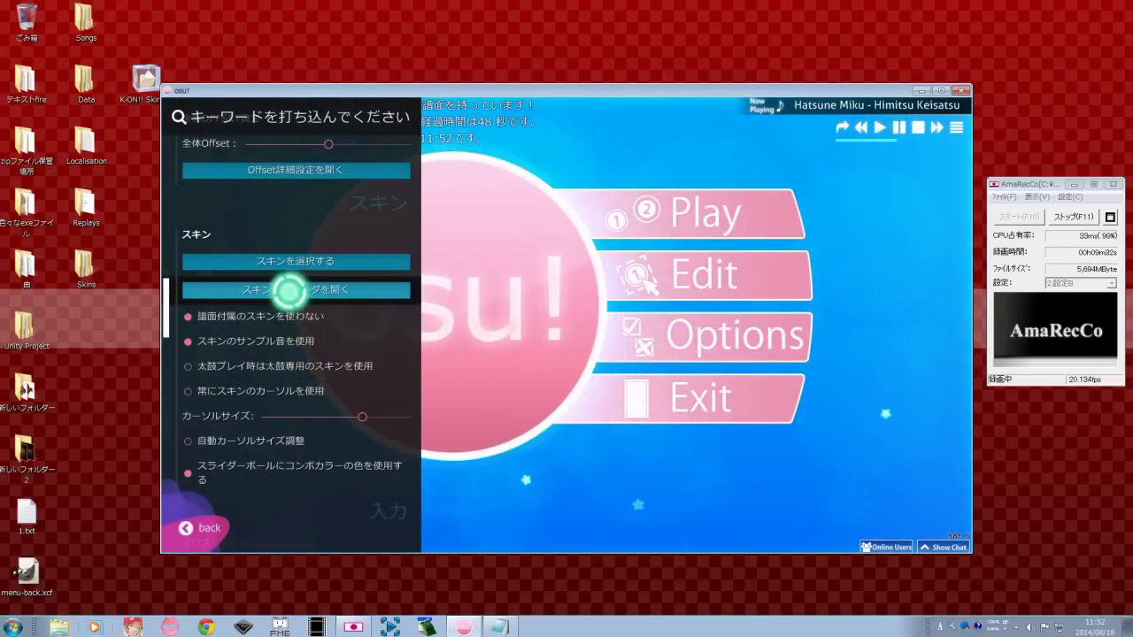
{"action": "left_click", "coordinate": [286, 289]}
{"action": "left_click_drag", "start_coordinate": [540, 111], "coordinate": [645, 109]}
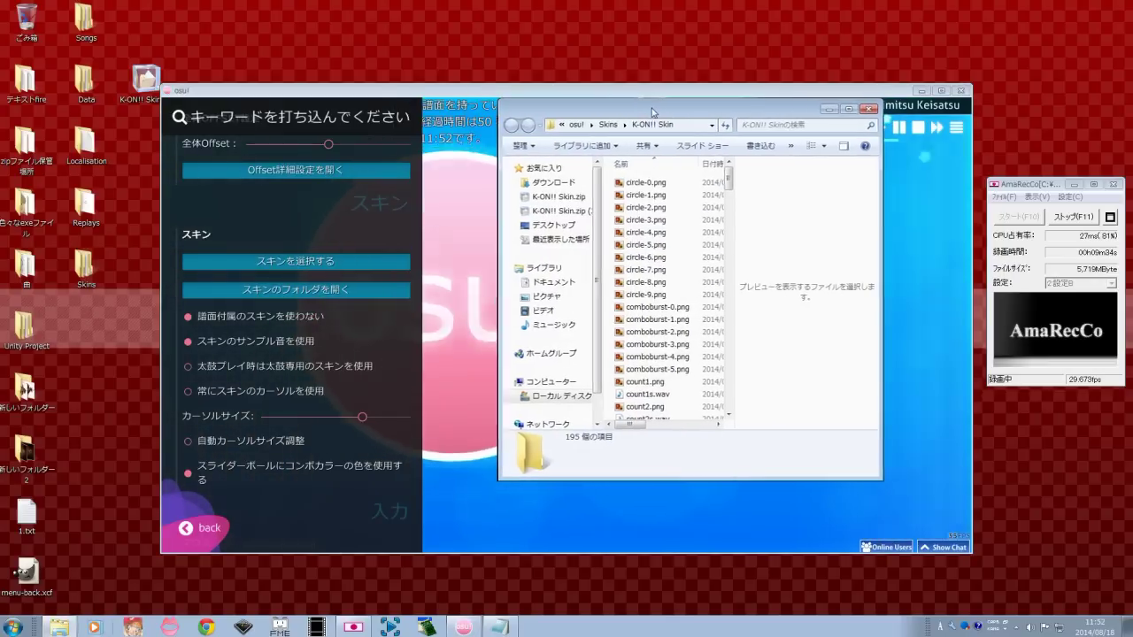
Look through the files inside the K-ON!! Skin folder and return to the parent Skins folder.
{"action": "left_click", "coordinate": [608, 124]}
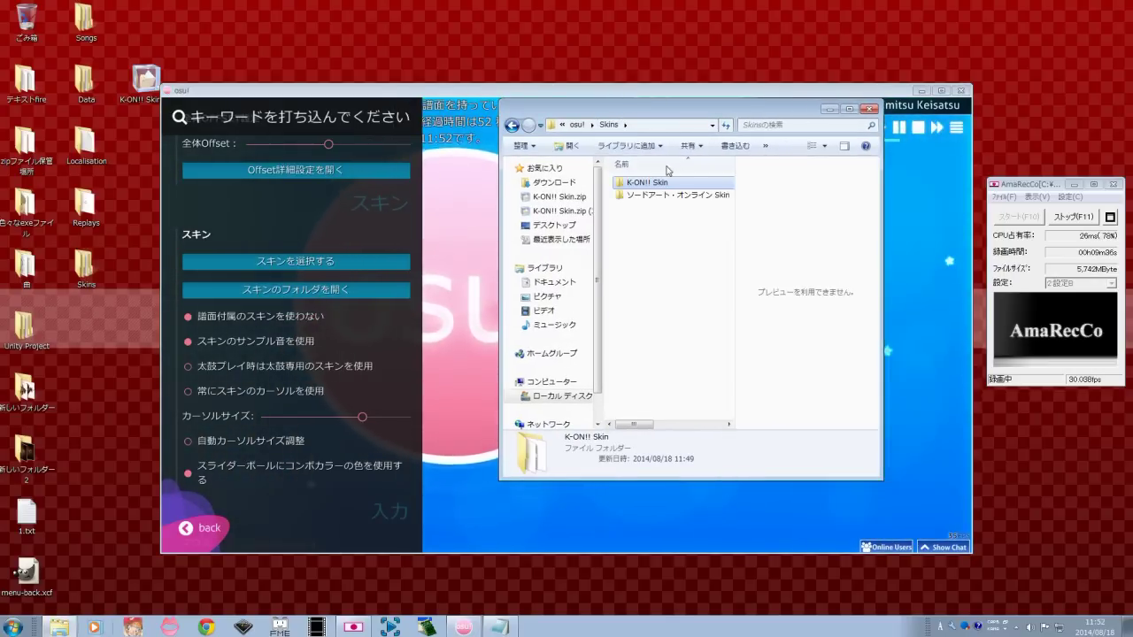
{"action": "double_click", "coordinate": [635, 184]}
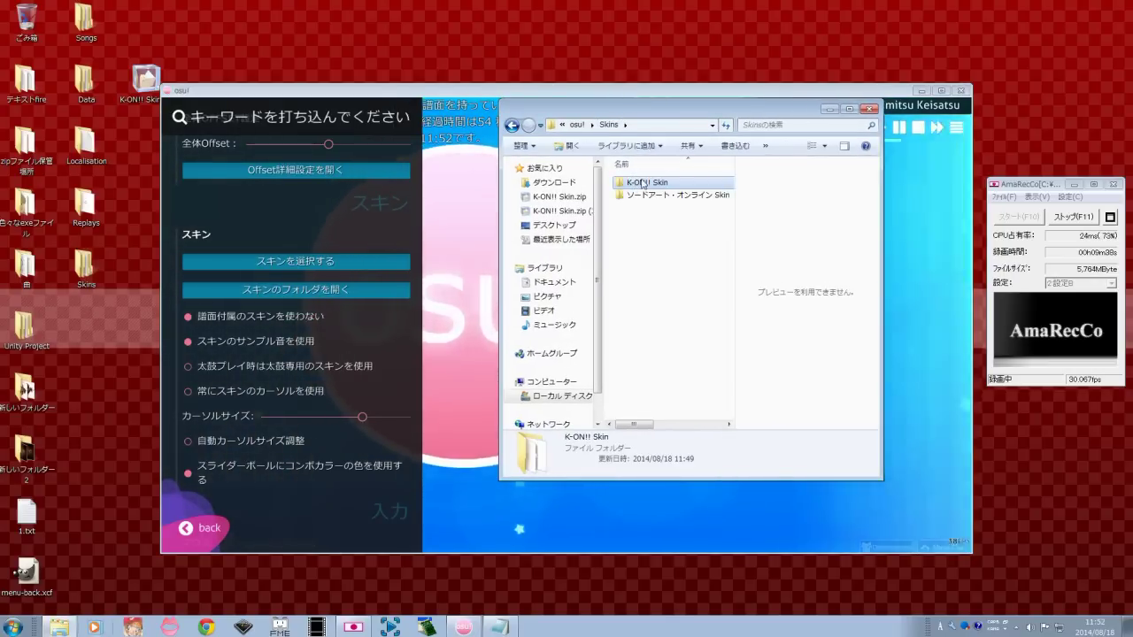
{"action": "mouse_move", "coordinate": [730, 177]}
{"action": "left_mouse_down"}
{"action": "mouse_move", "coordinate": [731, 396]}
{"action": "mouse_move", "coordinate": [731, 173]}
{"action": "left_mouse_up"}
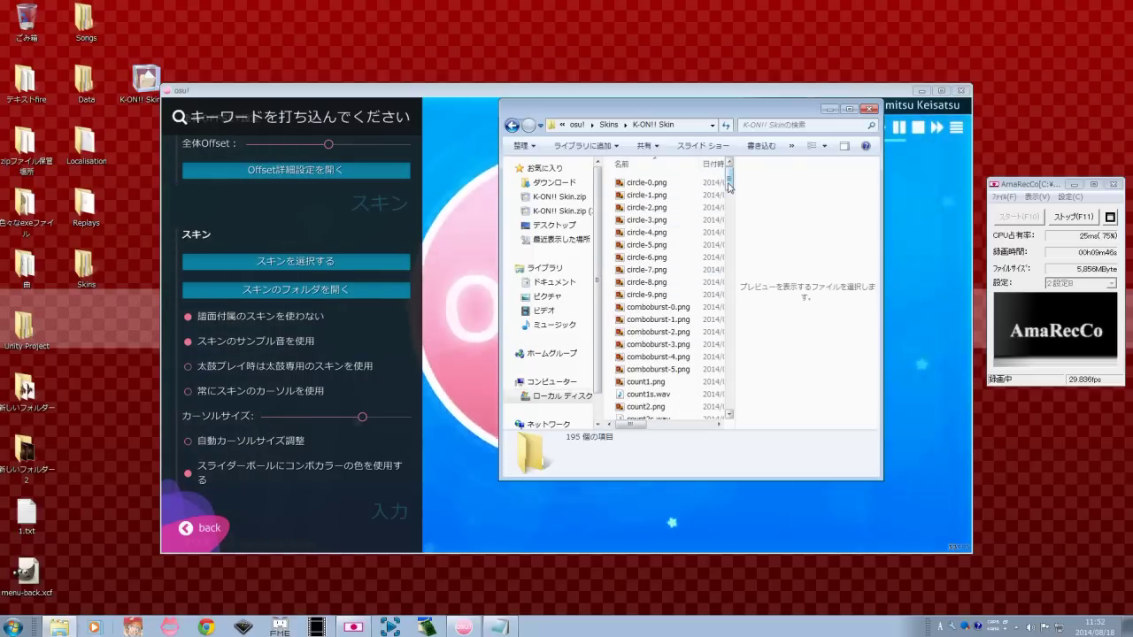
{"action": "mouse_move", "coordinate": [729, 187]}
{"action": "left_mouse_down"}
{"action": "mouse_move", "coordinate": [731, 265]}
{"action": "mouse_move", "coordinate": [731, 177]}
{"action": "left_mouse_up"}
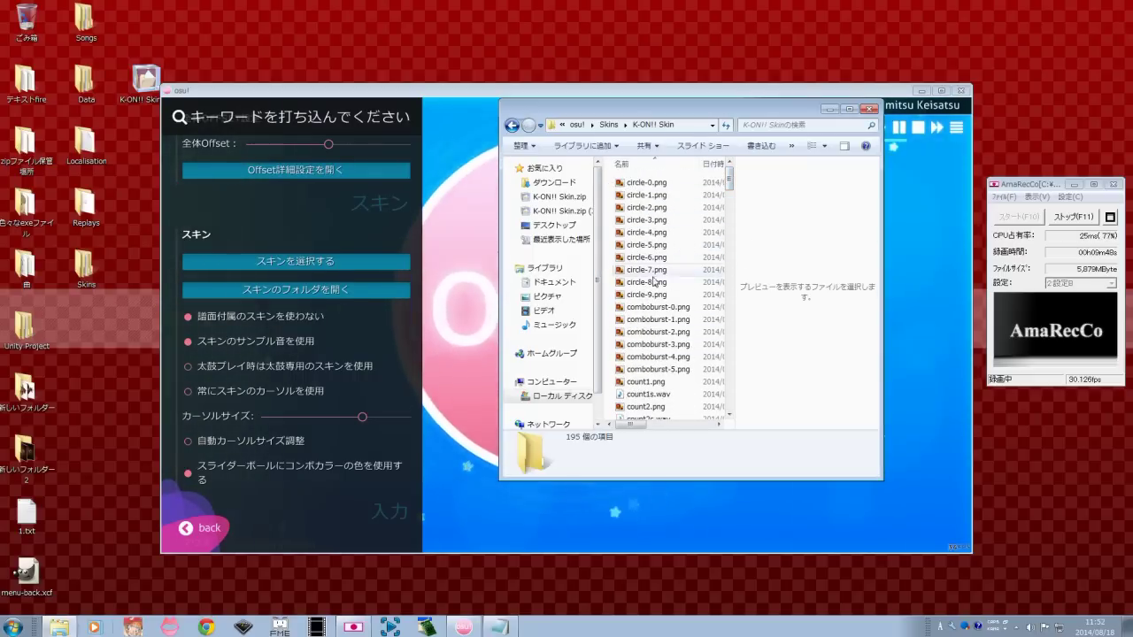
{"action": "left_click", "coordinate": [609, 127]}
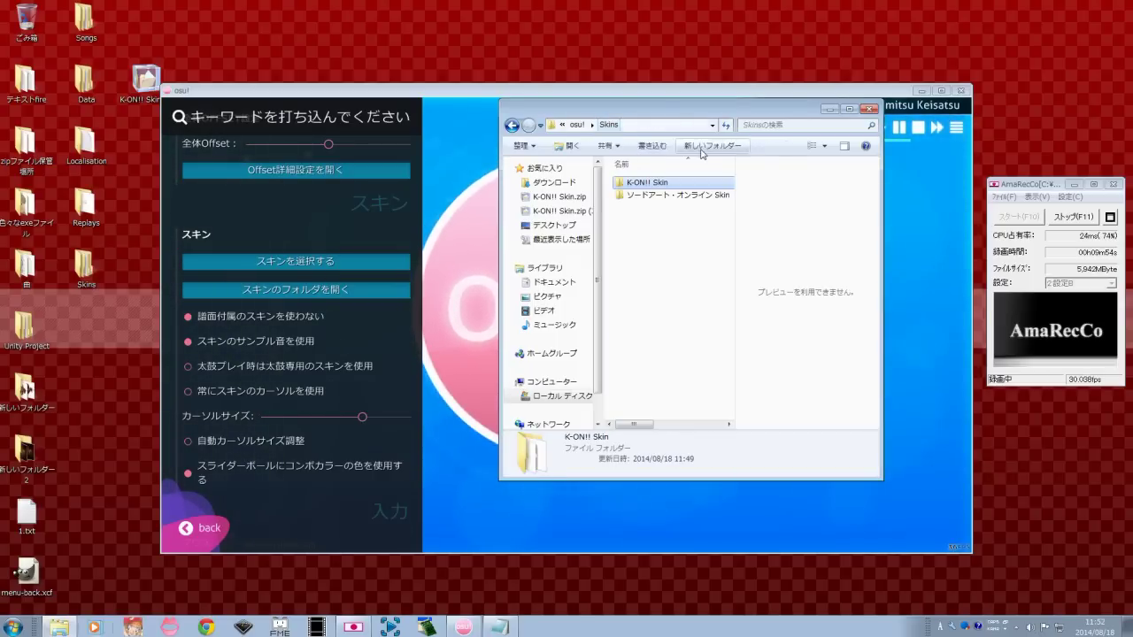
Point out the K-ON!! Skin and ソードアート・オンライン Skin folders alternately, and close the folder window.
{"action": "left_click", "coordinate": [665, 195]}
{"action": "left_click", "coordinate": [656, 217]}
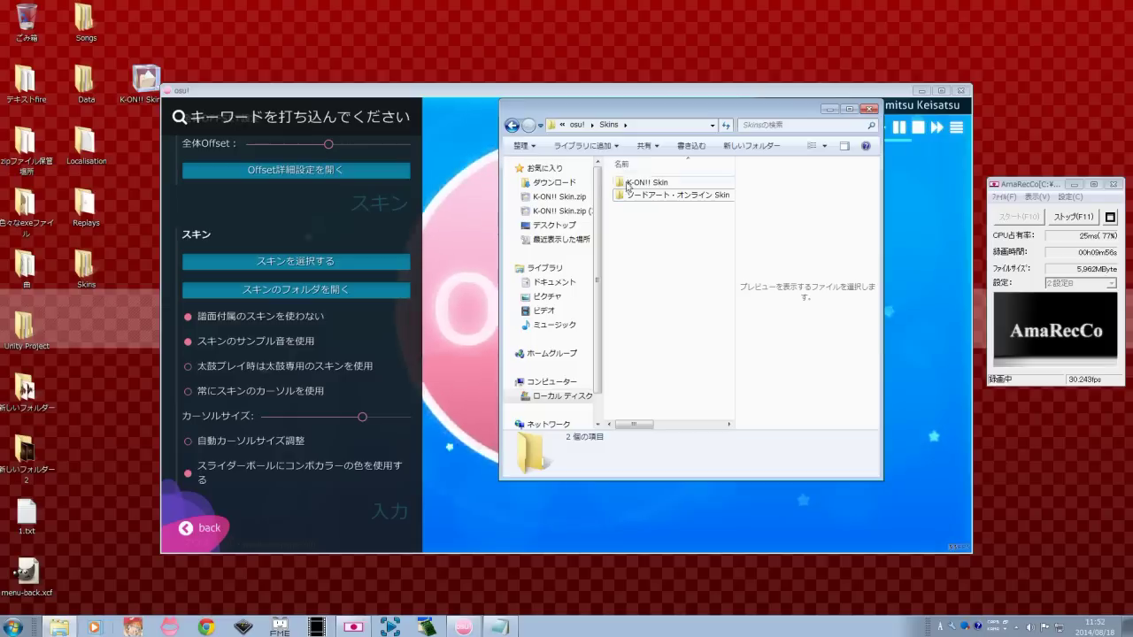
{"action": "left_click", "coordinate": [665, 195]}
{"action": "left_click", "coordinate": [646, 183]}
{"action": "left_click", "coordinate": [674, 194]}
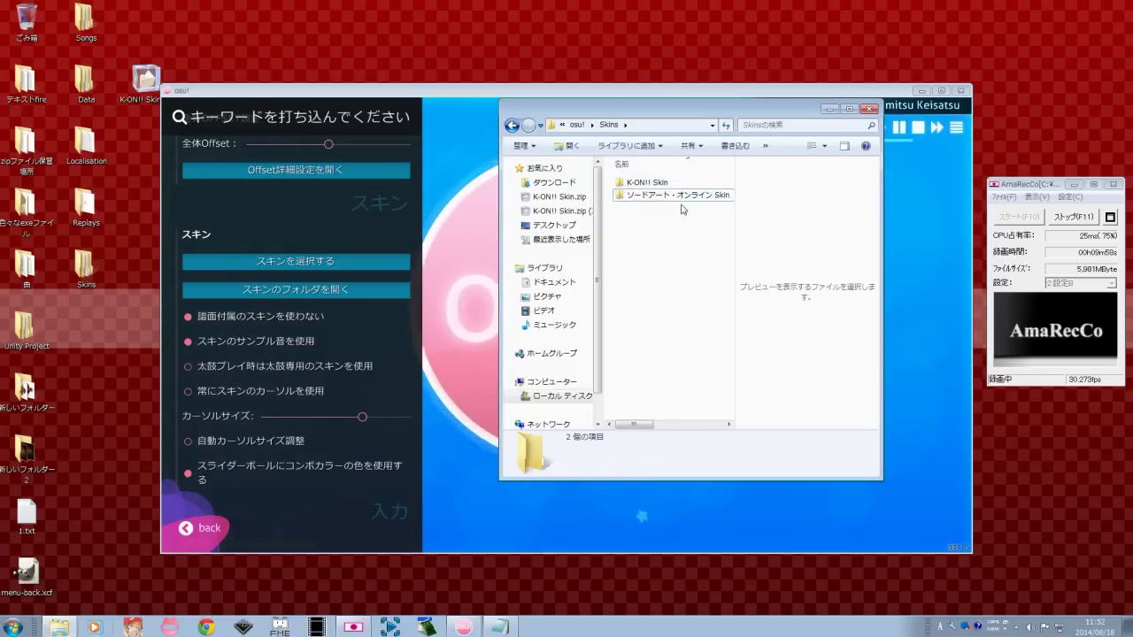
{"action": "left_click", "coordinate": [655, 182]}
{"action": "left_click", "coordinate": [675, 194]}
{"action": "left_click", "coordinate": [678, 178]}
{"action": "left_click_drag", "start_coordinate": [672, 107], "coordinate": [755, 104]}
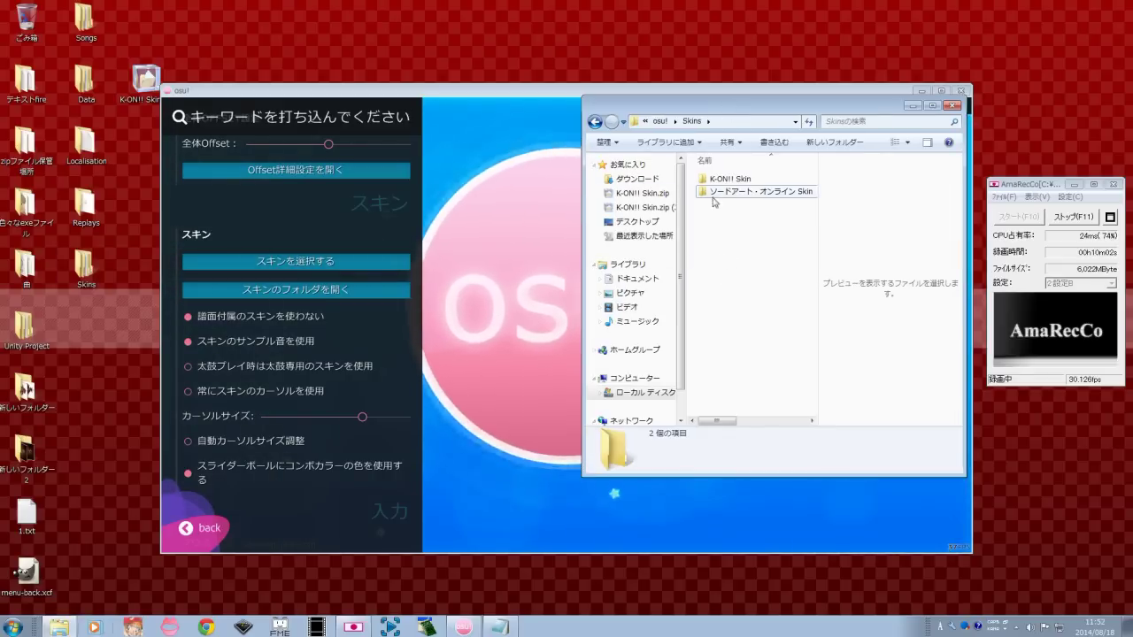
{"action": "left_click", "coordinate": [953, 105]}
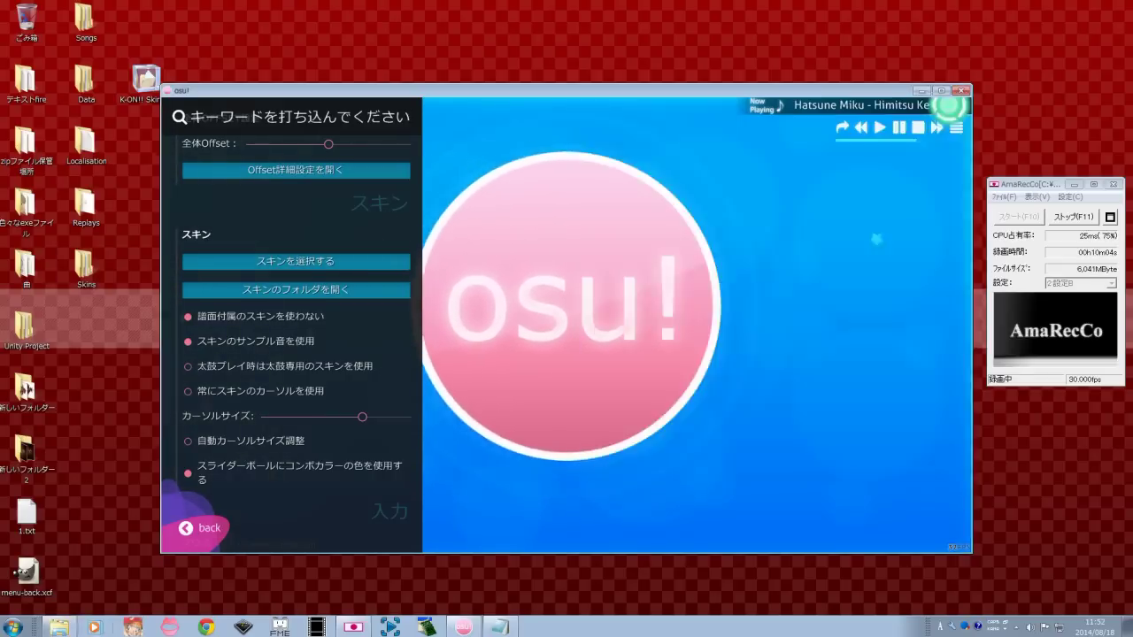
Delete K-ON!! Skin.zip from the desktop, and empty the Recycle Bin.
{"action": "left_click_drag", "start_coordinate": [146, 80], "coordinate": [86, 332]}
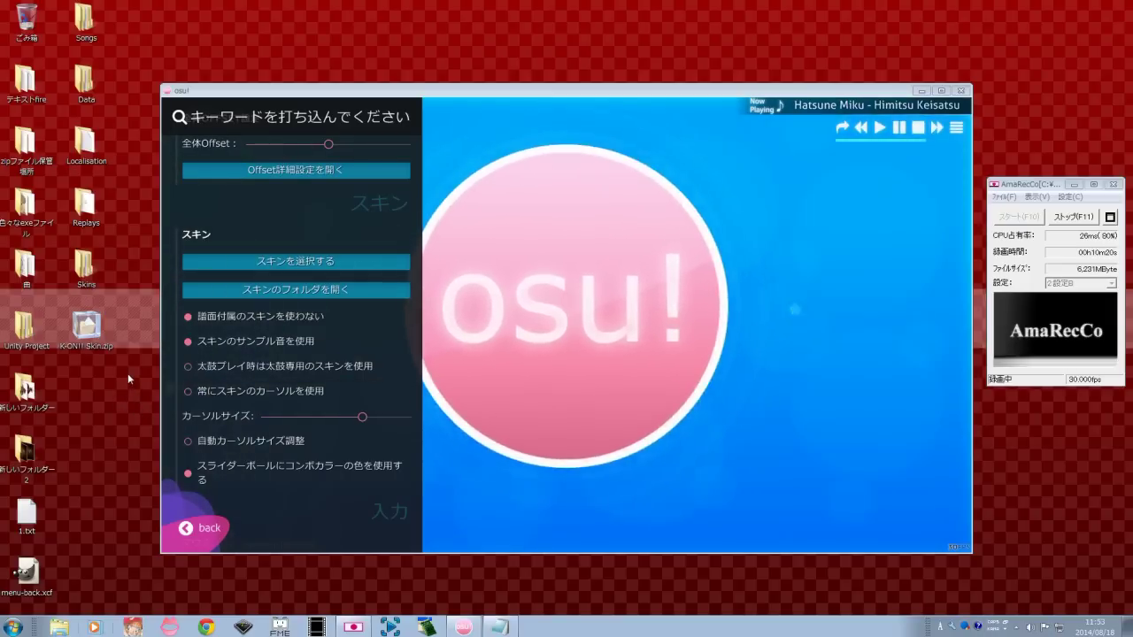
{"action": "left_click", "coordinate": [86, 327]}
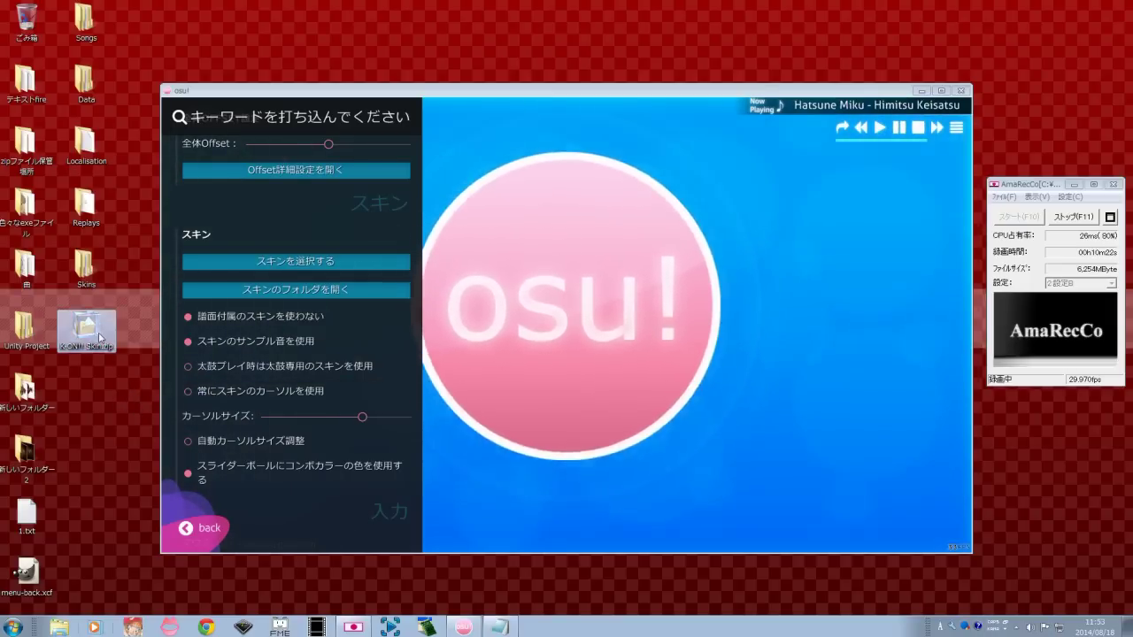
{"action": "key", "text": "Delete"}
{"action": "double_click", "coordinate": [27, 18]}
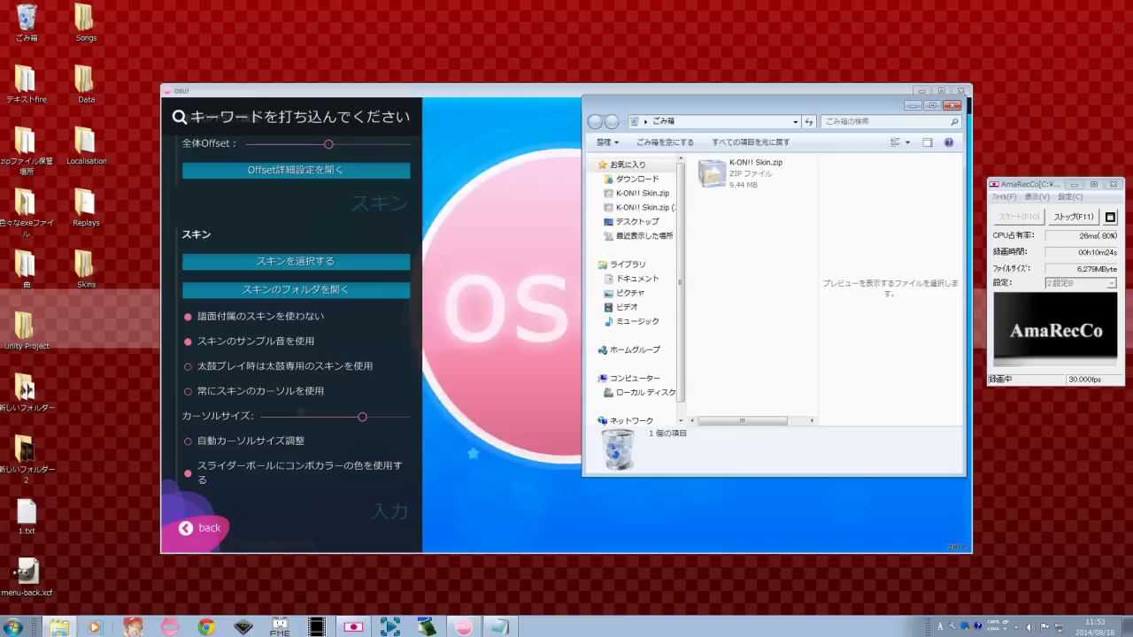
{"action": "left_click", "coordinate": [639, 143]}
{"action": "left_click", "coordinate": [601, 359]}
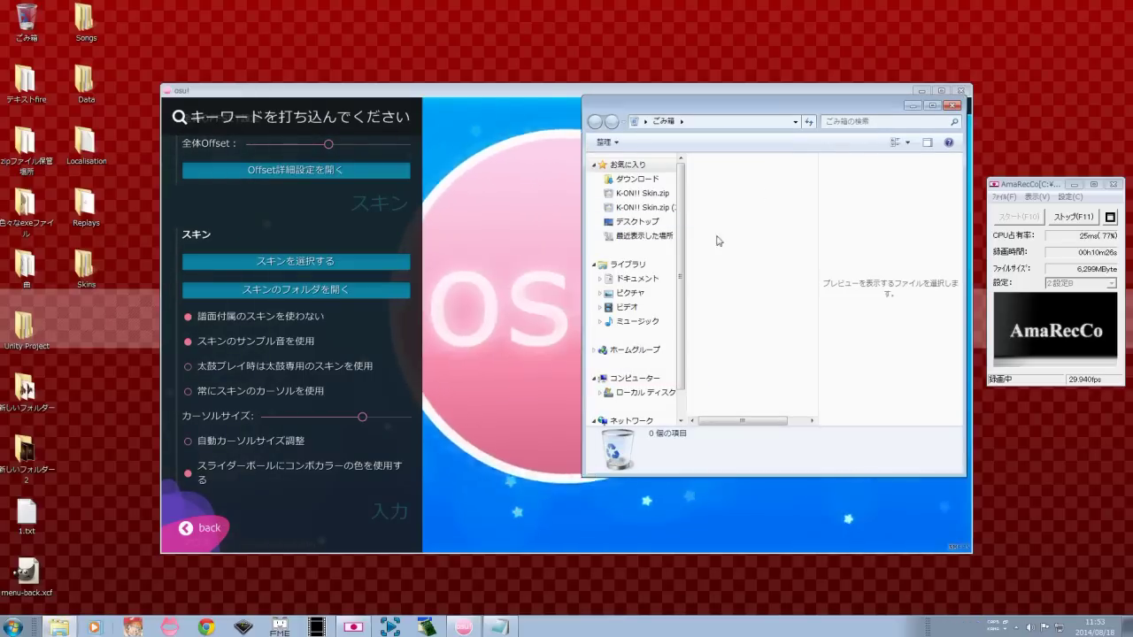
{"action": "key", "text": "alt+F4"}
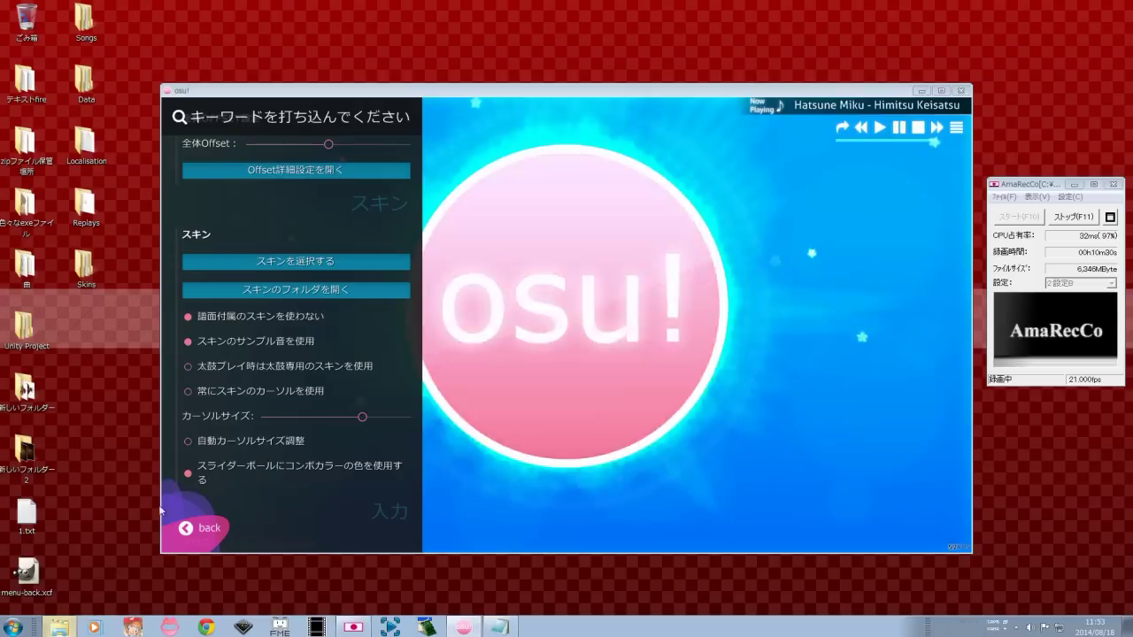
Open the Program Files (x86) folder on local disk C: and locate the osu! folder in it.
{"action": "left_click", "coordinate": [58, 626]}
{"action": "left_click", "coordinate": [639, 393]}
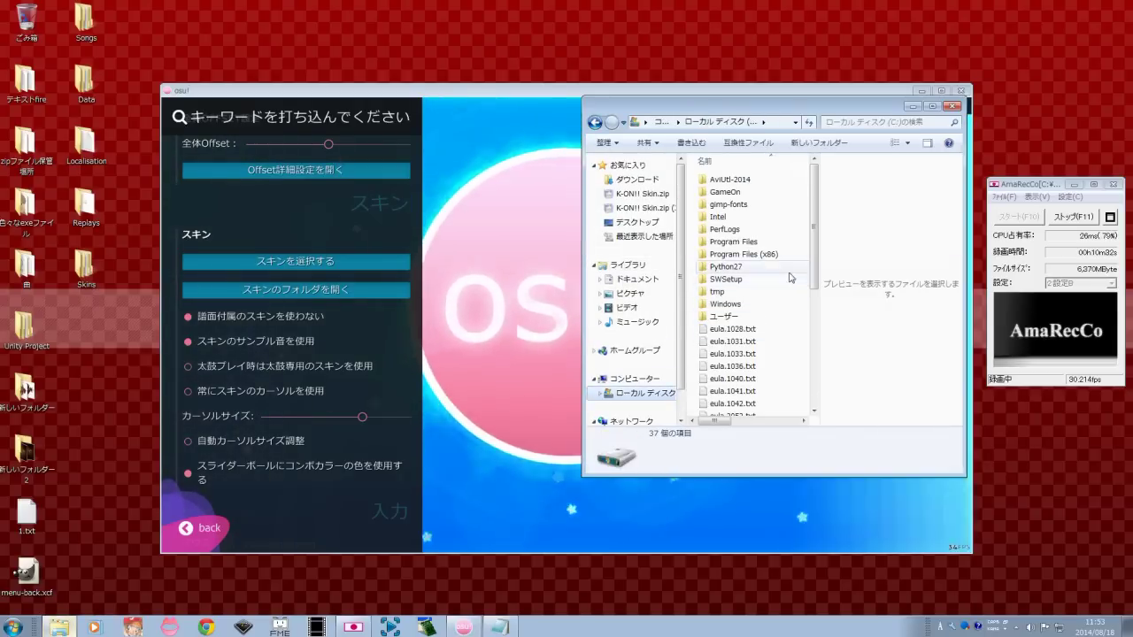
{"action": "left_click", "coordinate": [767, 256]}
{"action": "double_click", "coordinate": [766, 257]}
{"action": "scroll", "coordinate": [761, 283], "scroll_direction": "down", "scroll_amount": 4}
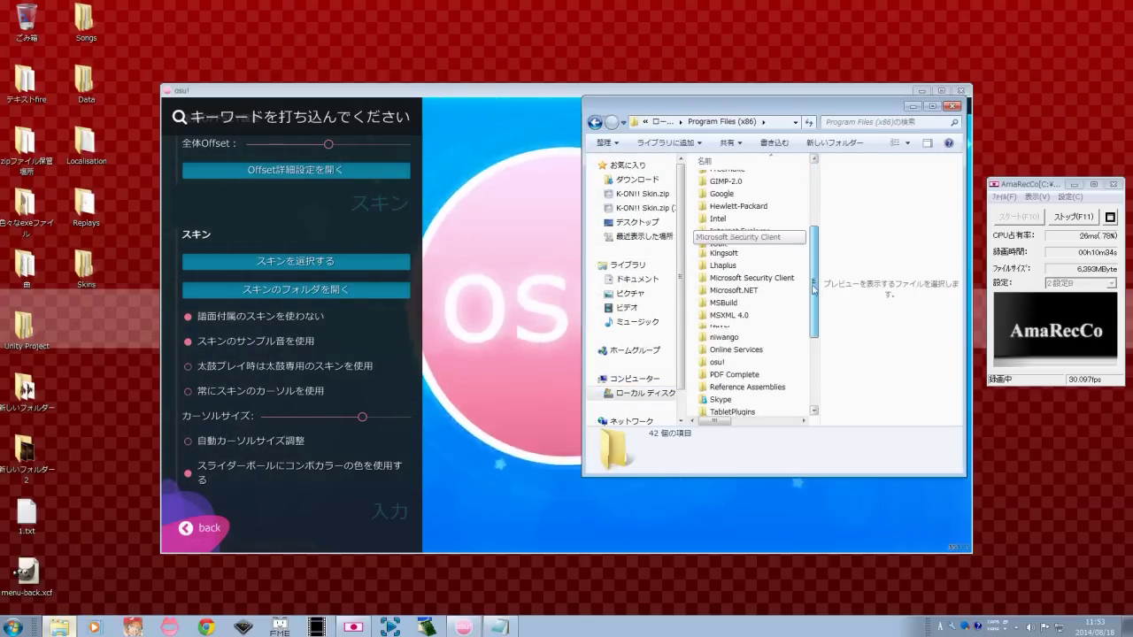
Exit osu! from its main menu and start the game again.
{"action": "left_click", "coordinate": [480, 285]}
{"action": "left_click", "coordinate": [493, 198]}
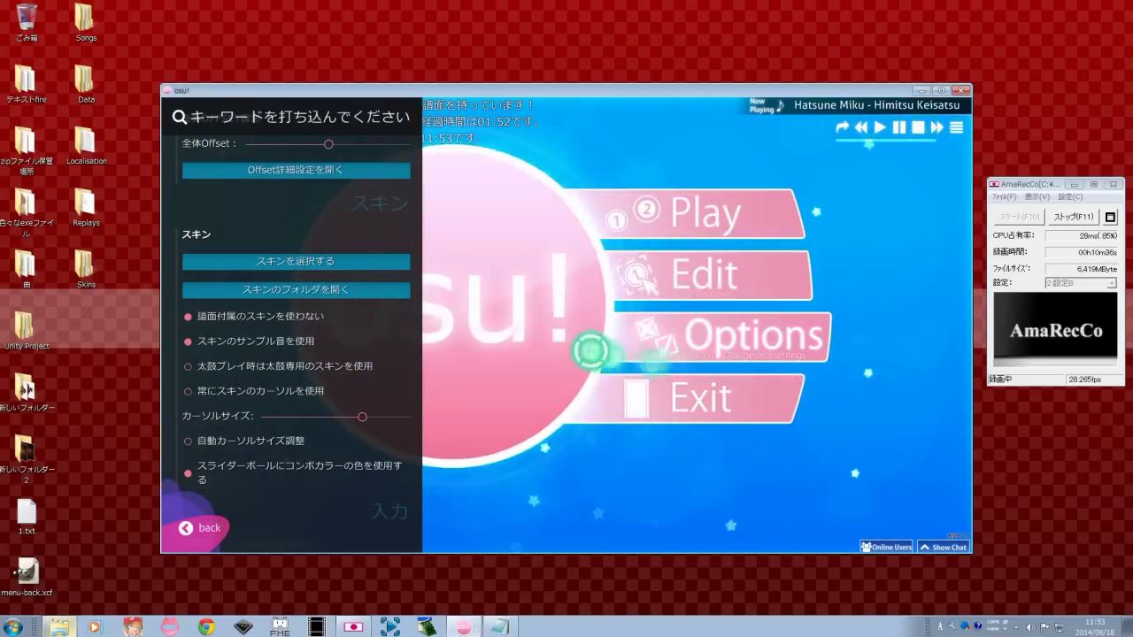
{"action": "left_click", "coordinate": [663, 382]}
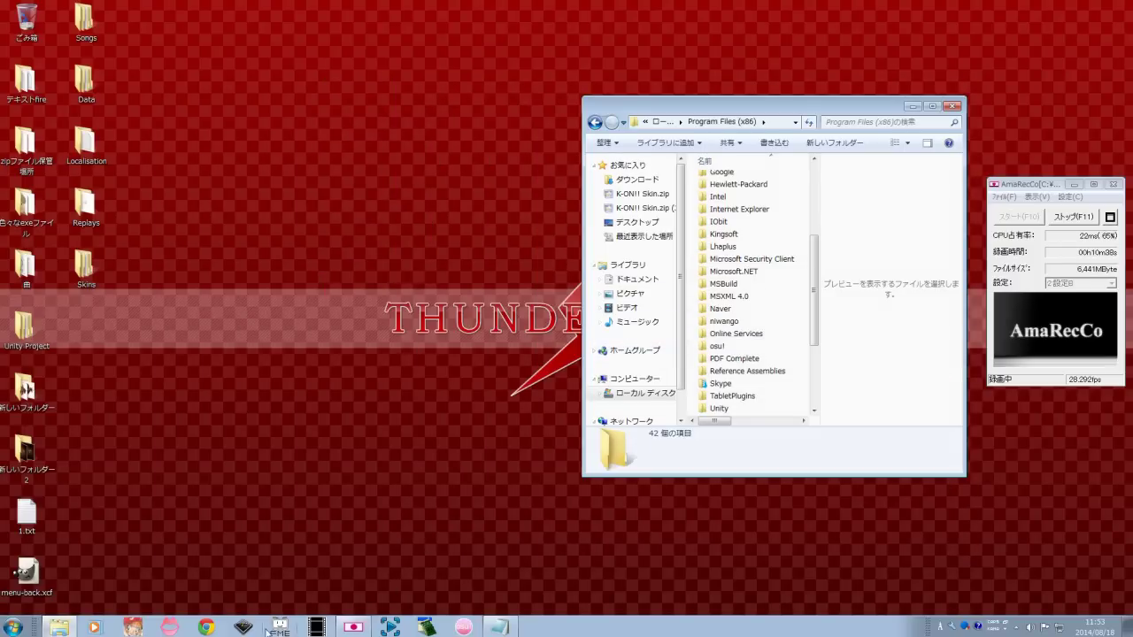
{"action": "left_click", "coordinate": [464, 627]}
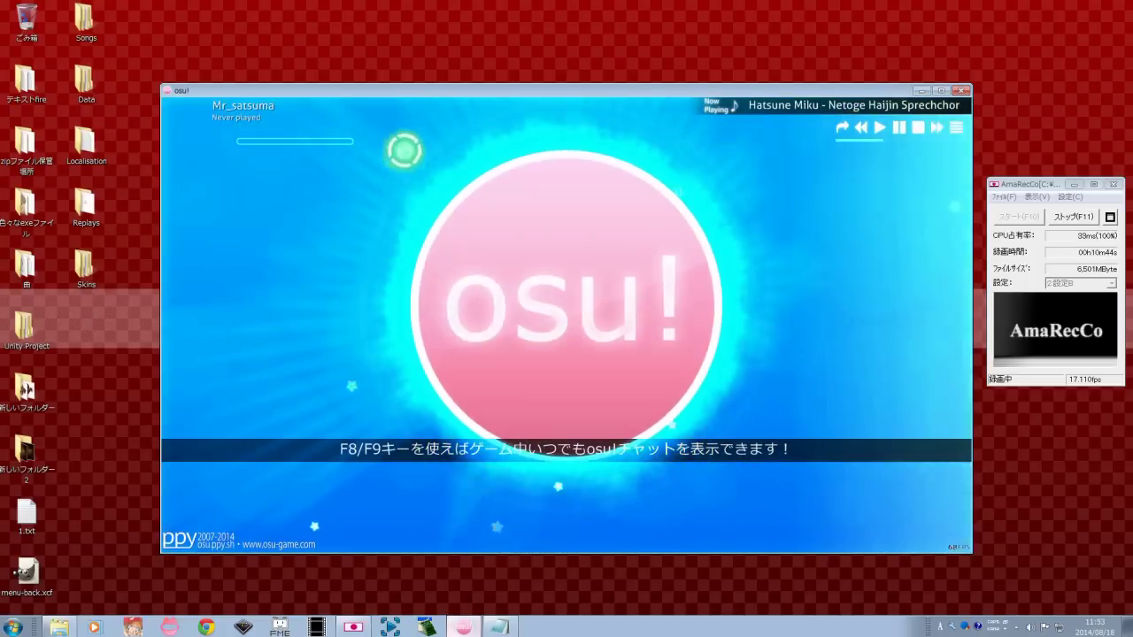
Change the active osu! user by entering the other account's username and password, and log in.
{"action": "left_click", "coordinate": [320, 149]}
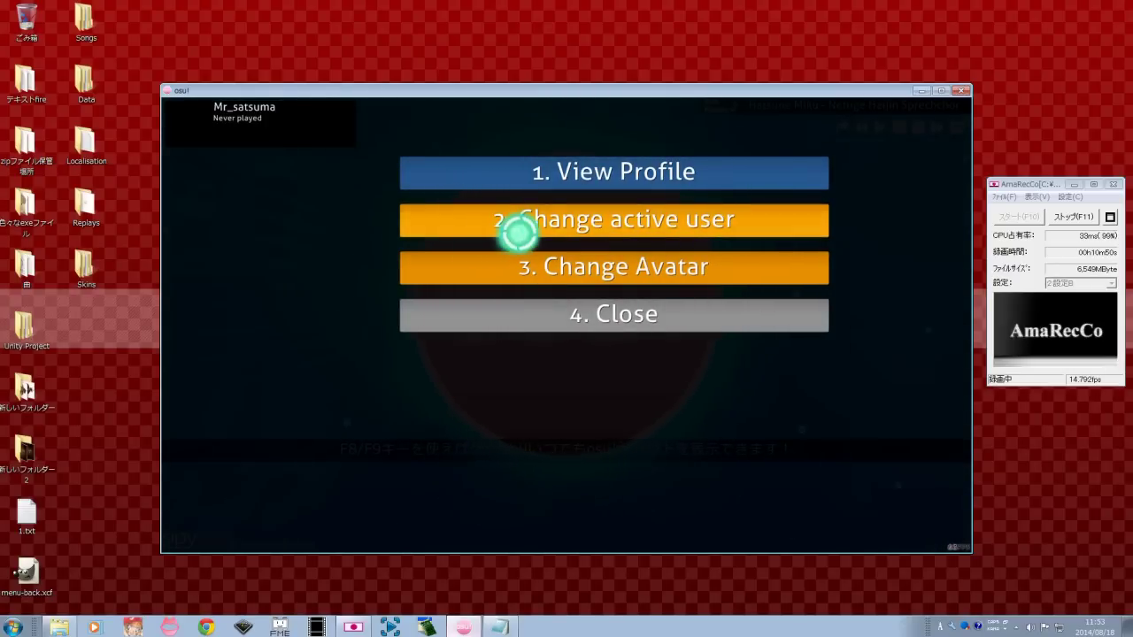
{"action": "left_click", "coordinate": [513, 234]}
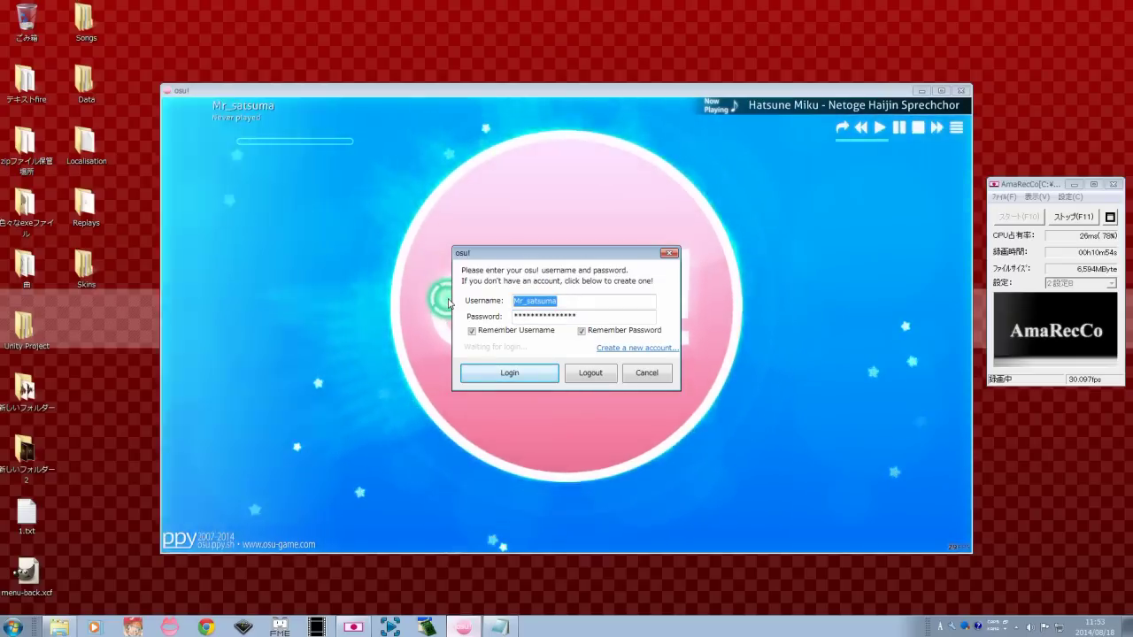
{"action": "key", "text": "BackSpace"}
{"action": "type", "text": "Mr"}
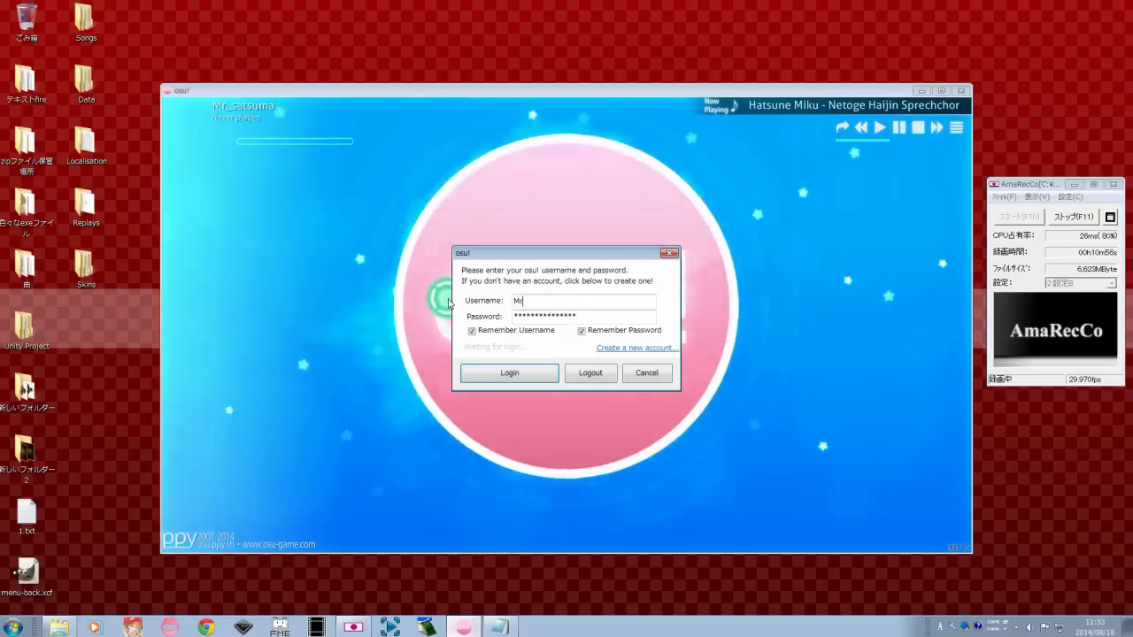
{"action": "type", "text": "_"}
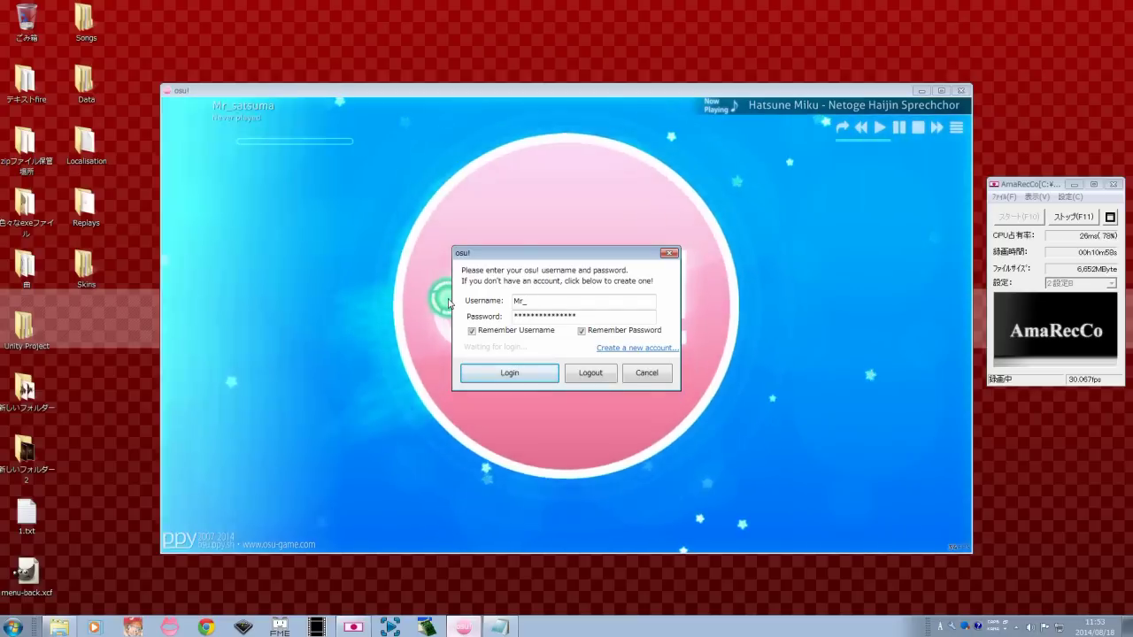
{"action": "type", "text": "takapon"}
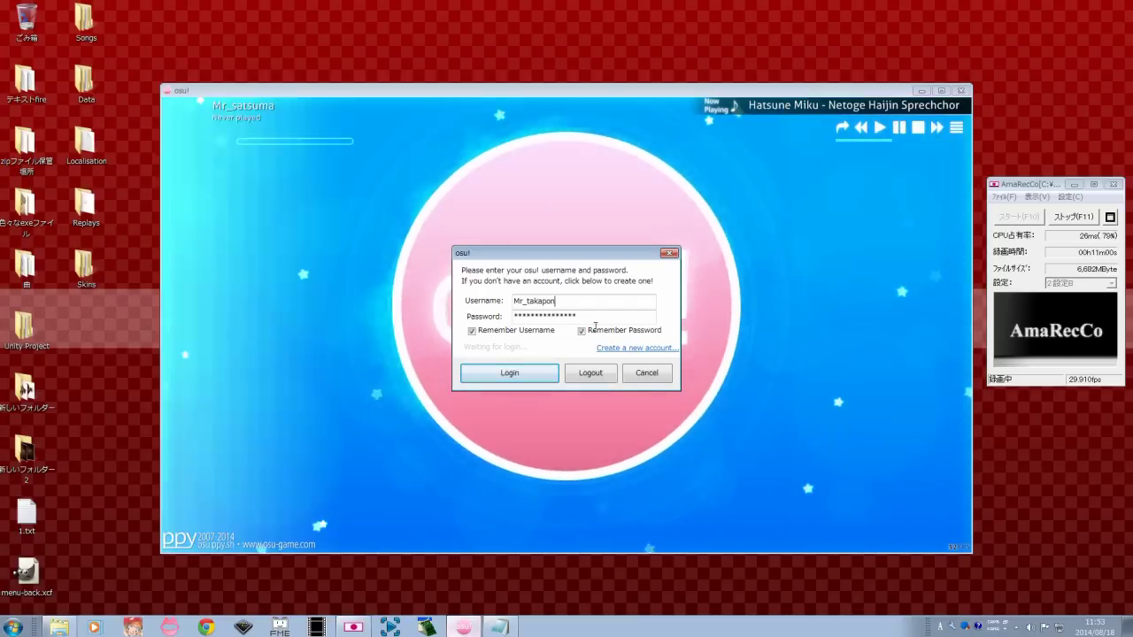
{"action": "key", "text": "Tab"}
{"action": "key", "text": "BackSpace"}
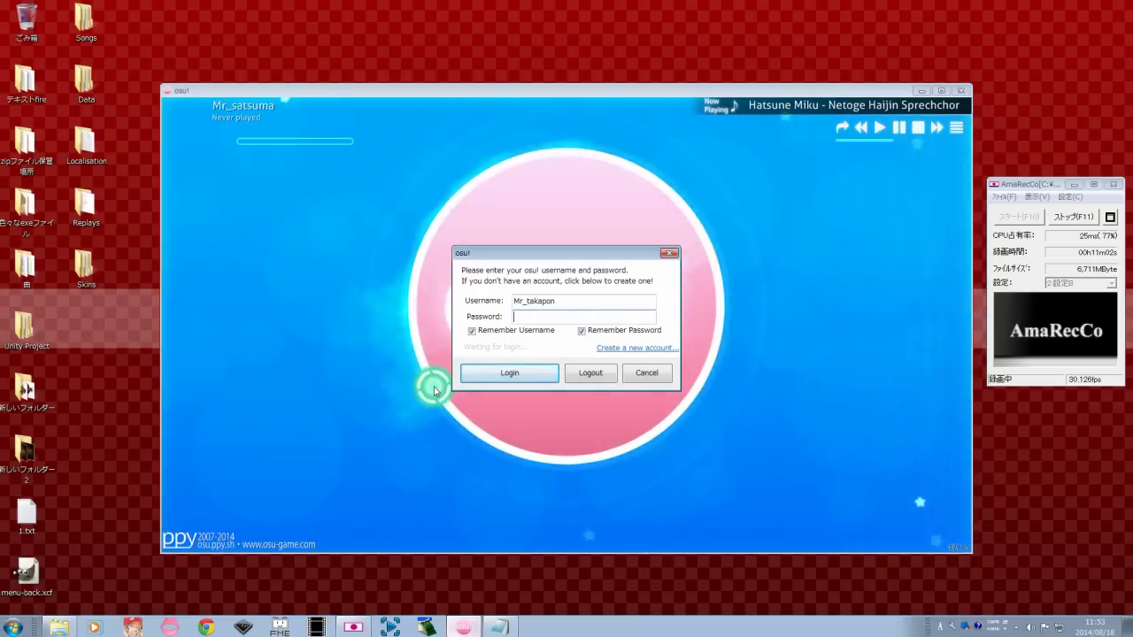
{"action": "type", "text": "************"}
{"action": "key", "text": "Return"}
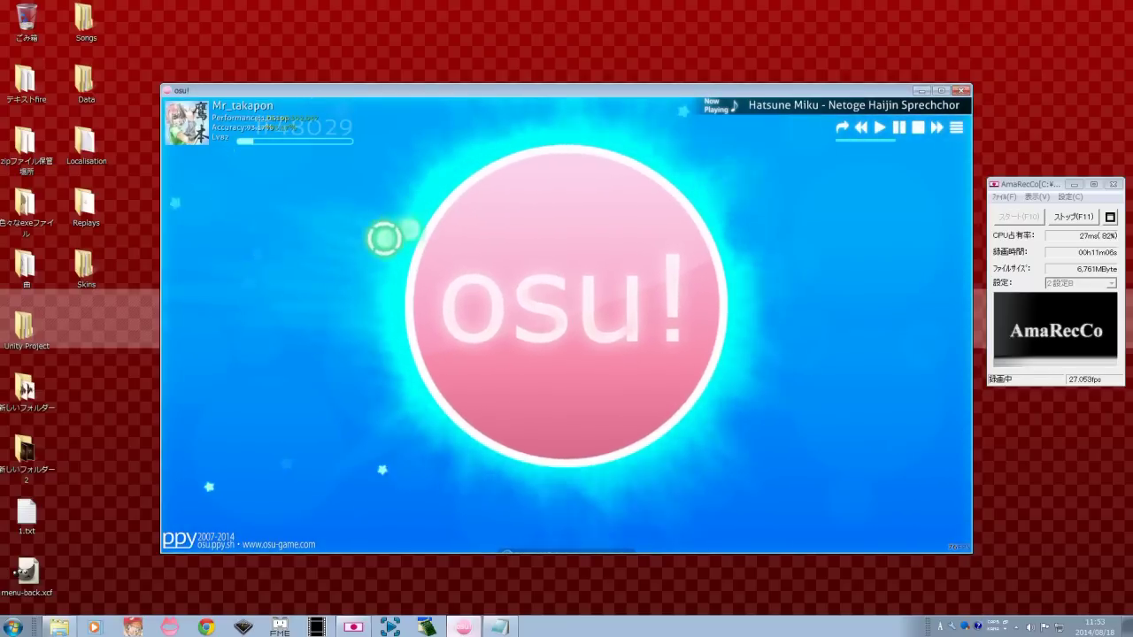
Close osu! and open the osu! folder inside Program Files (x86).
{"action": "left_click", "coordinate": [961, 91]}
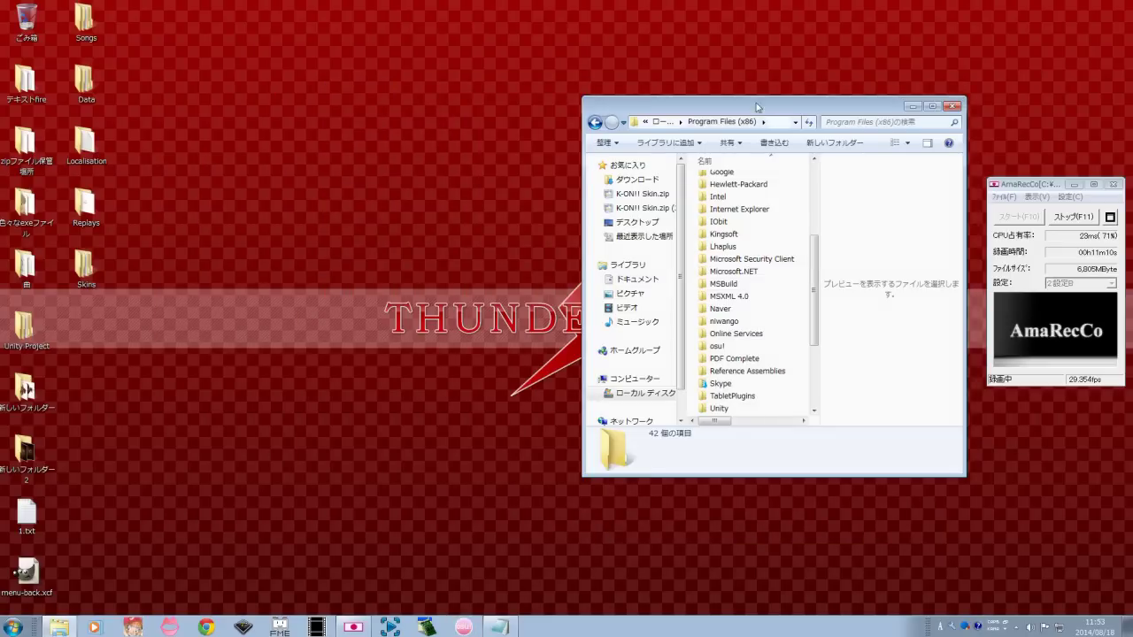
{"action": "left_click_drag", "start_coordinate": [757, 106], "coordinate": [351, 69]}
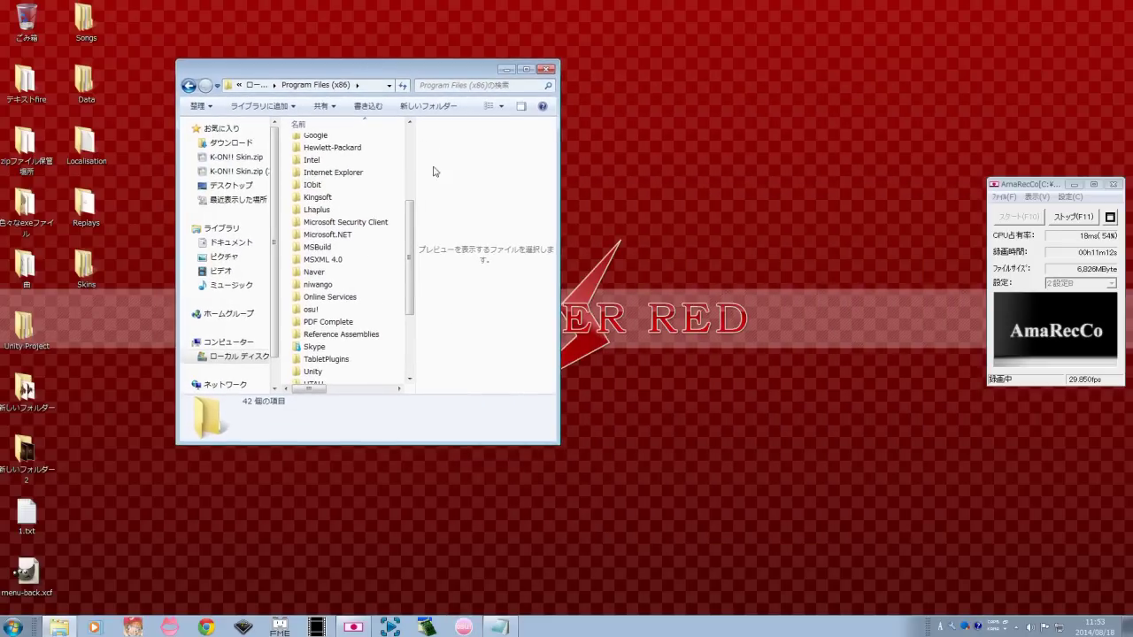
{"action": "scroll", "coordinate": [407, 239], "scroll_direction": "up", "scroll_amount": 3}
{"action": "scroll", "coordinate": [397, 220], "scroll_direction": "down", "scroll_amount": 3}
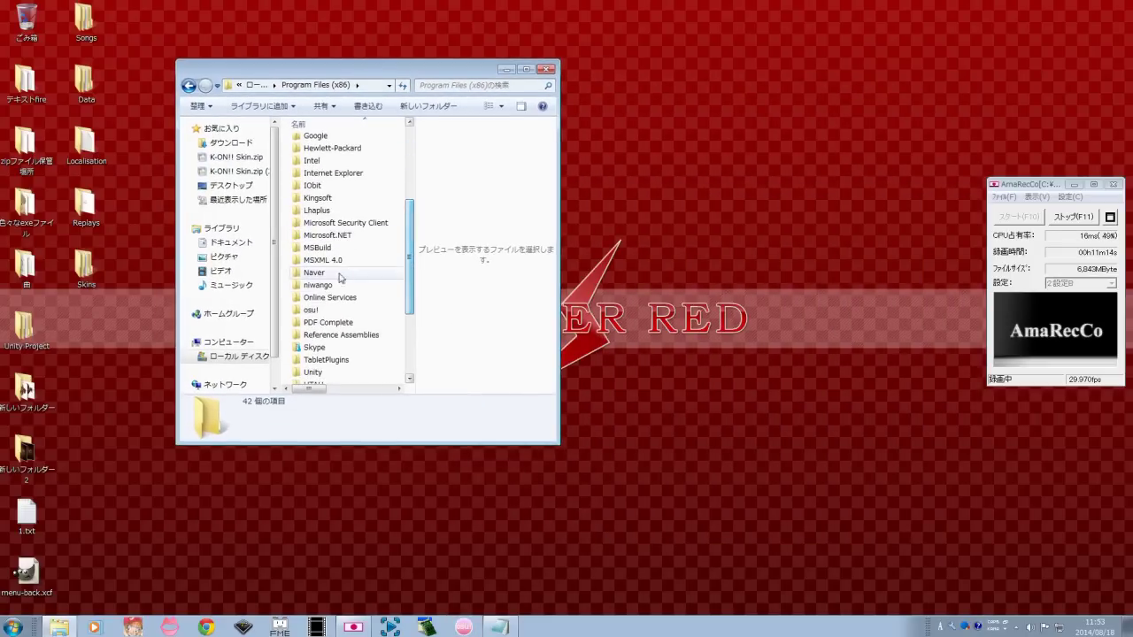
{"action": "double_click", "coordinate": [309, 312]}
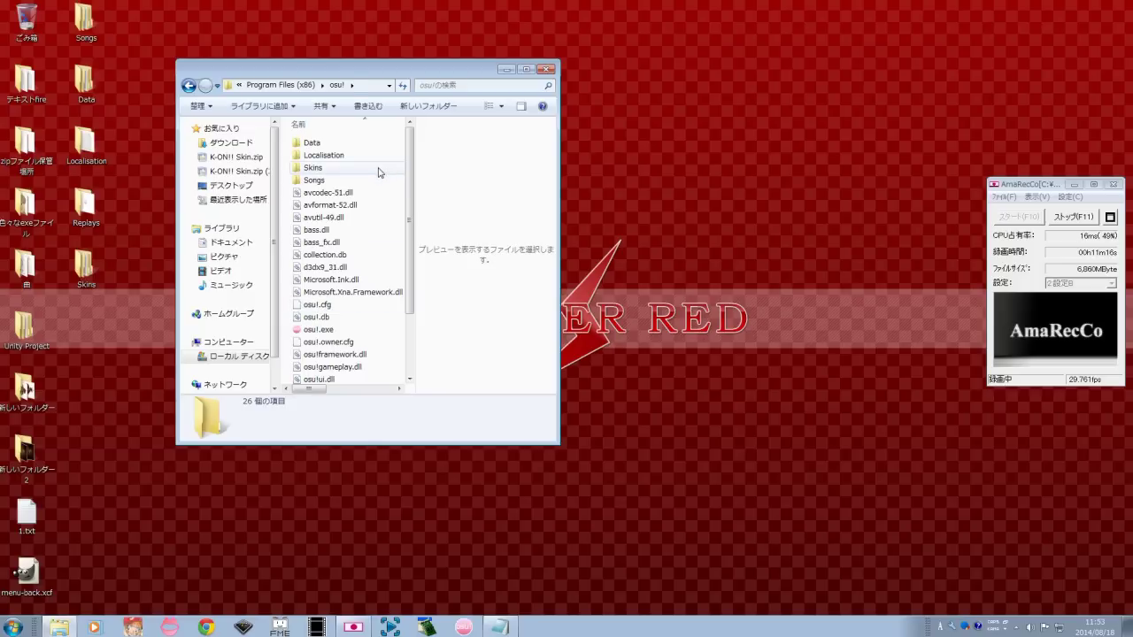
Delete the Data, Localisation, Skins and Songs folders from the osu! folder.
{"action": "left_click_drag", "start_coordinate": [341, 140], "coordinate": [343, 182]}
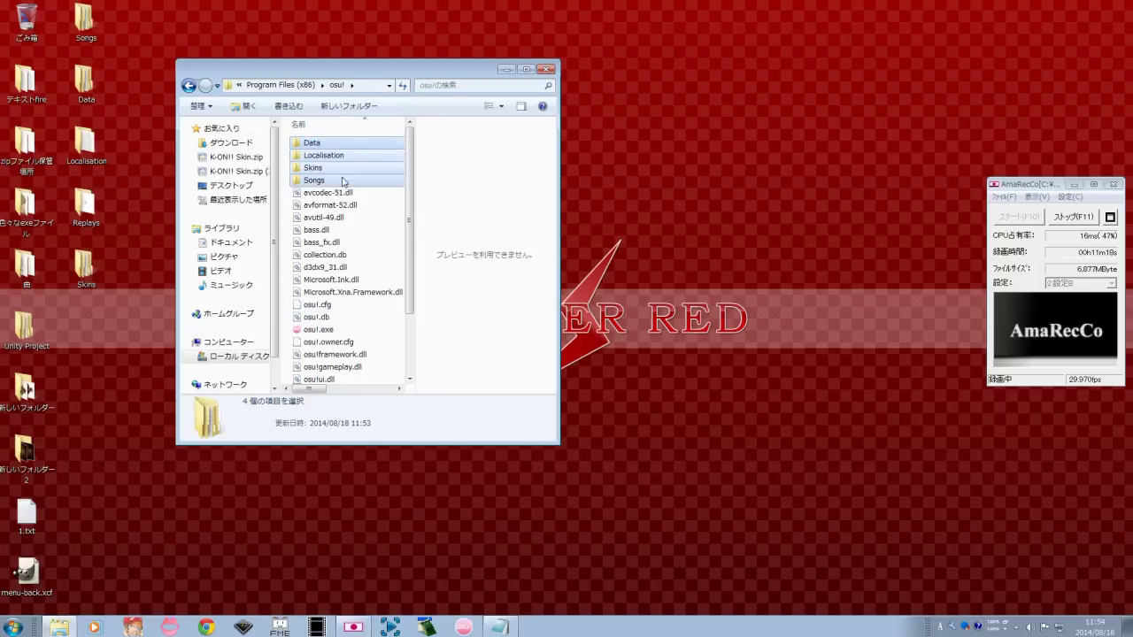
{"action": "right_click", "coordinate": [345, 187]}
{"action": "left_click", "coordinate": [222, 284]}
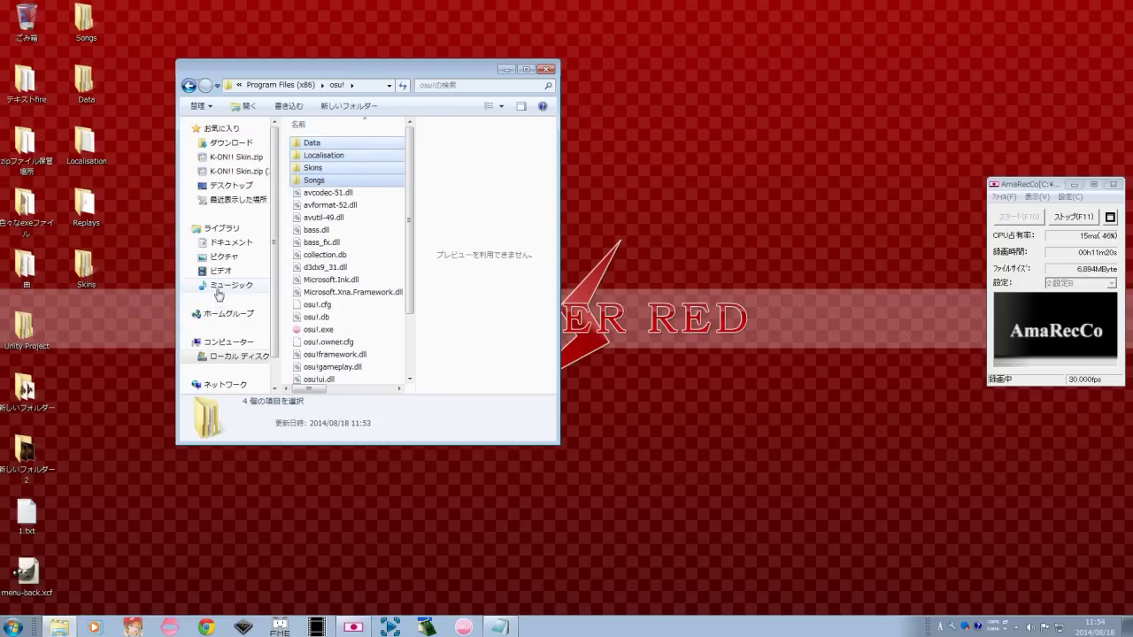
{"action": "left_click", "coordinate": [605, 321]}
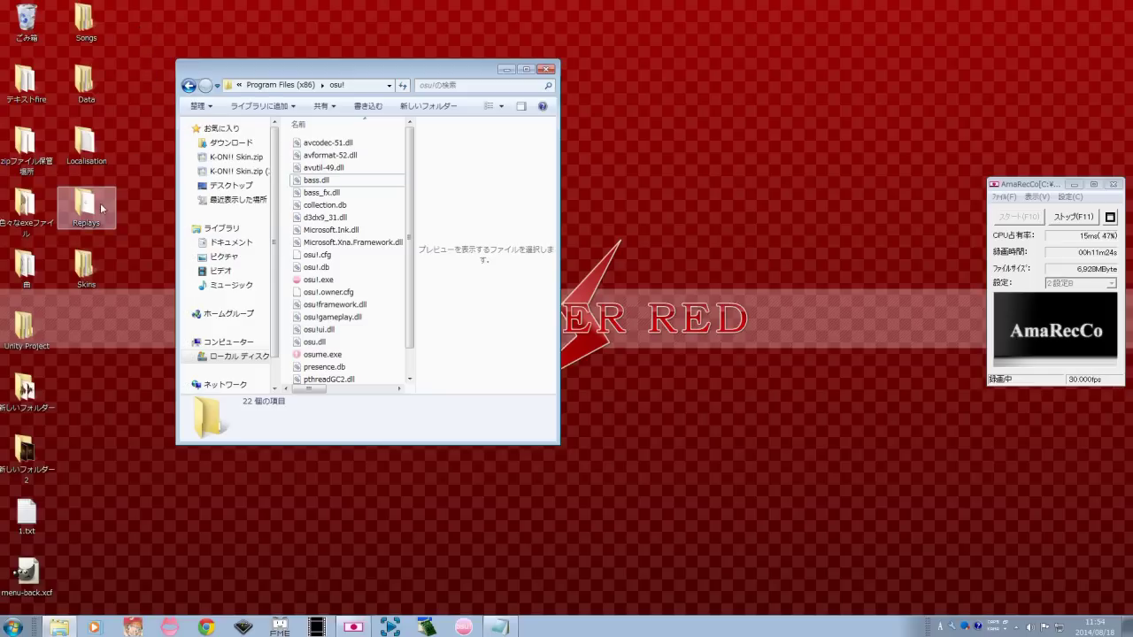
Move the Songs, Data, Localisation, Replays and Skins folders from the desktop into the osu! folder.
{"action": "left_click", "coordinate": [101, 265]}
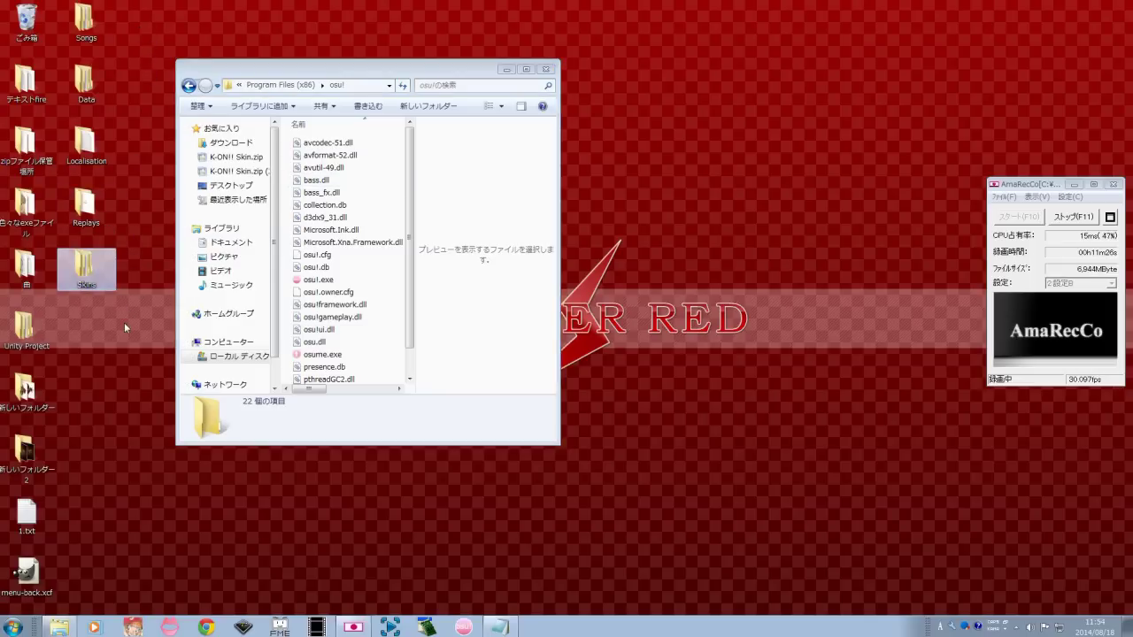
{"action": "left_click_drag", "start_coordinate": [124, 324], "coordinate": [60, 7]}
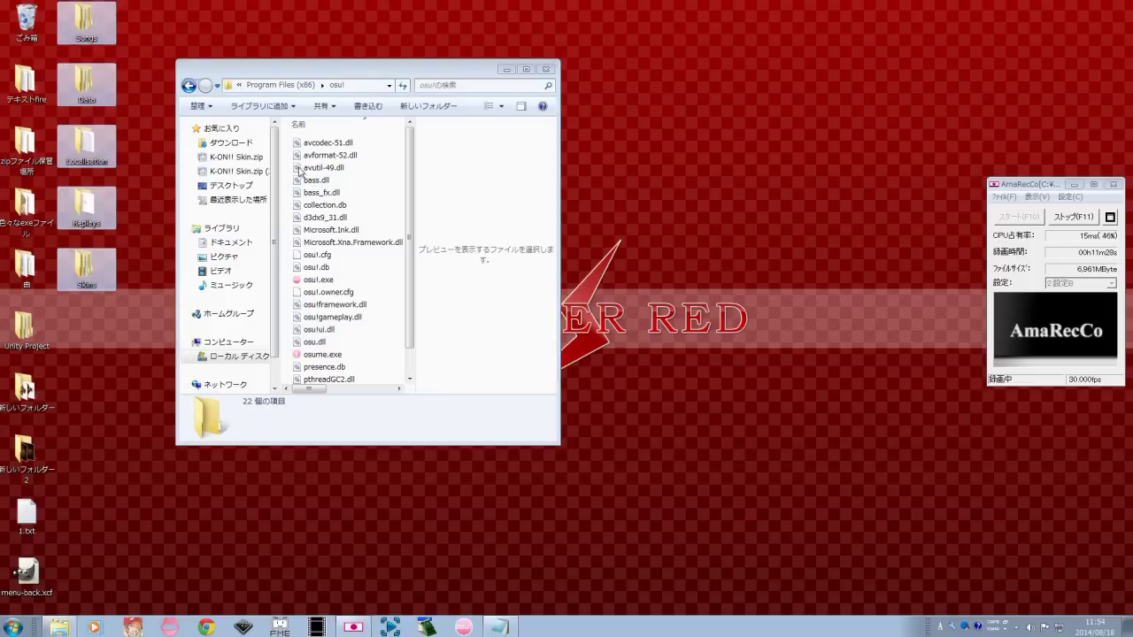
{"action": "left_click", "coordinate": [288, 156]}
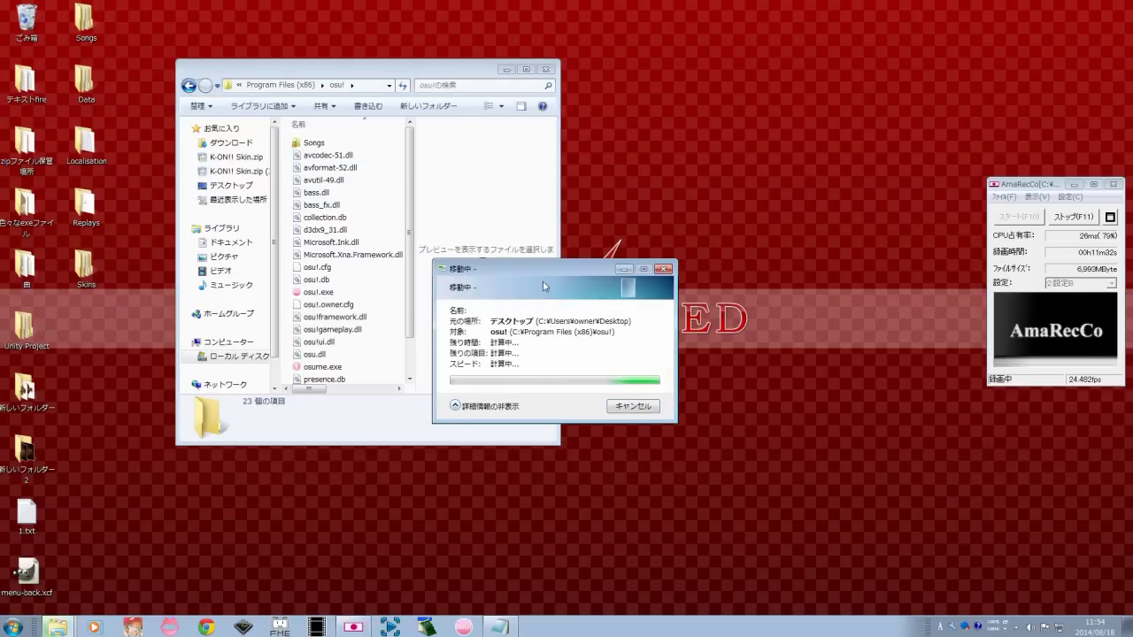
{"action": "left_click_drag", "start_coordinate": [538, 273], "coordinate": [577, 182]}
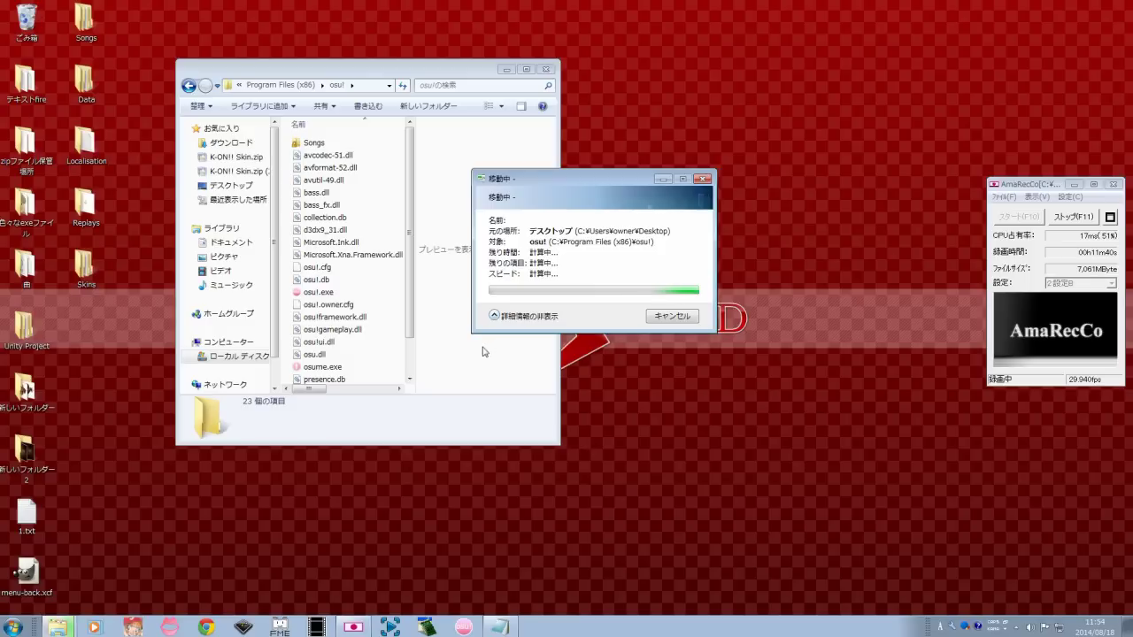
Switch to the untitled Notepad document and close it without saving the changes.
{"action": "left_click", "coordinate": [500, 626]}
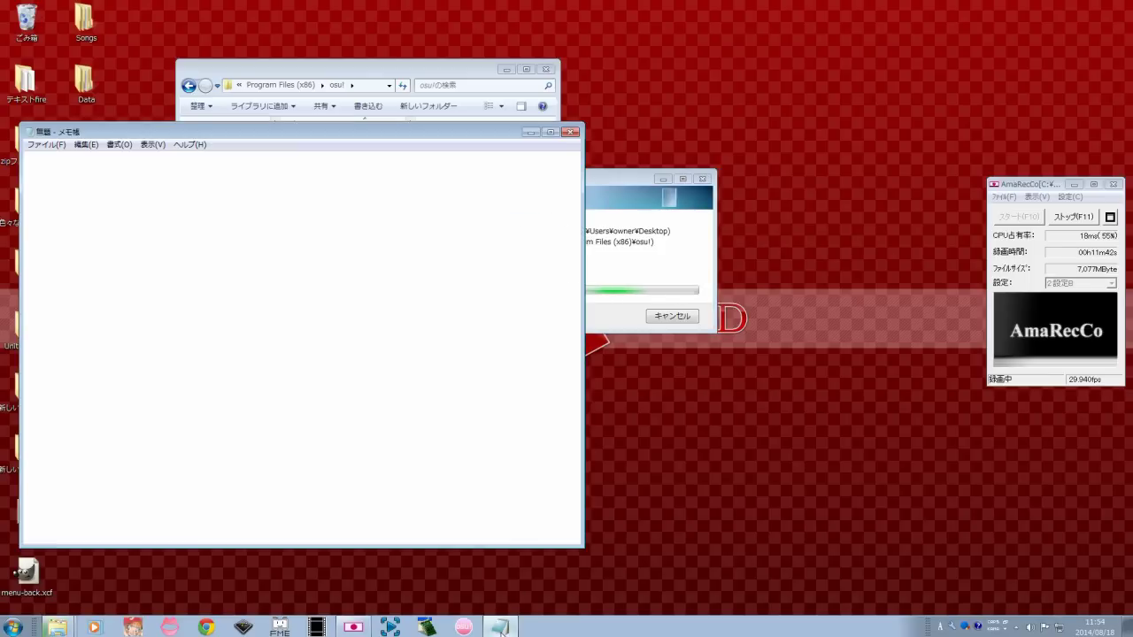
{"action": "left_click", "coordinate": [553, 134]}
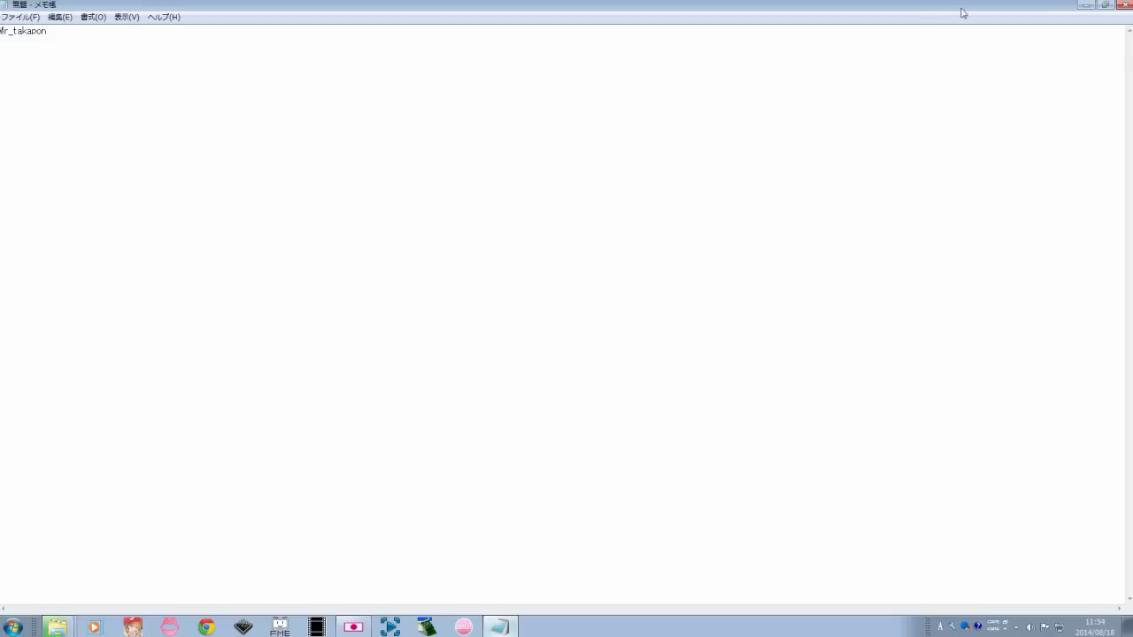
{"action": "left_click", "coordinate": [1106, 5]}
{"action": "left_click", "coordinate": [570, 131]}
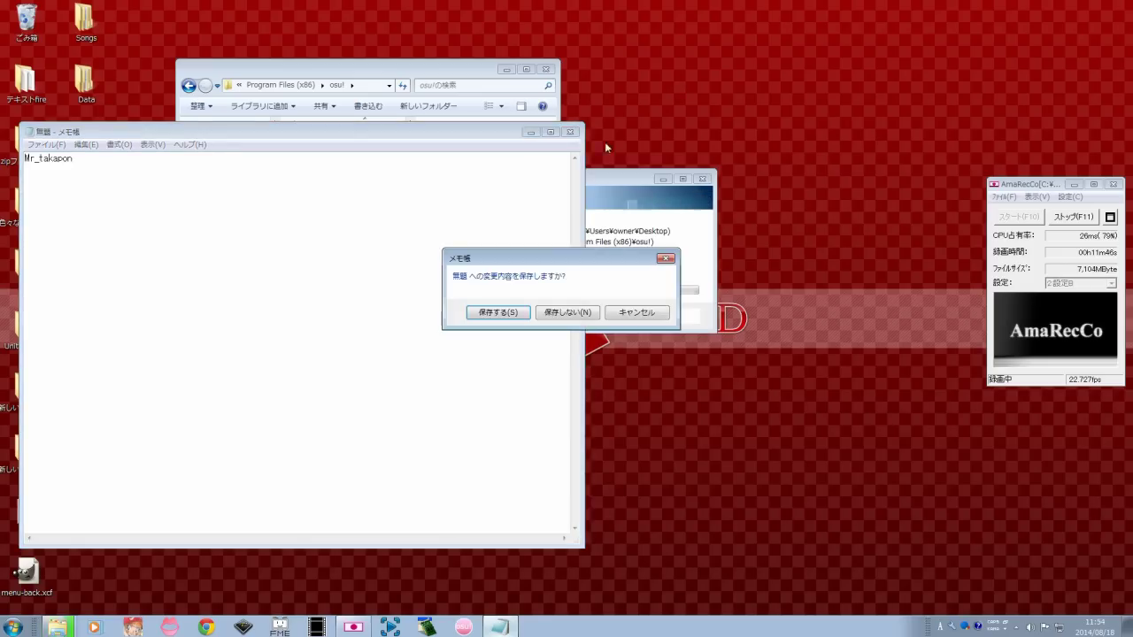
{"action": "left_click", "coordinate": [569, 314]}
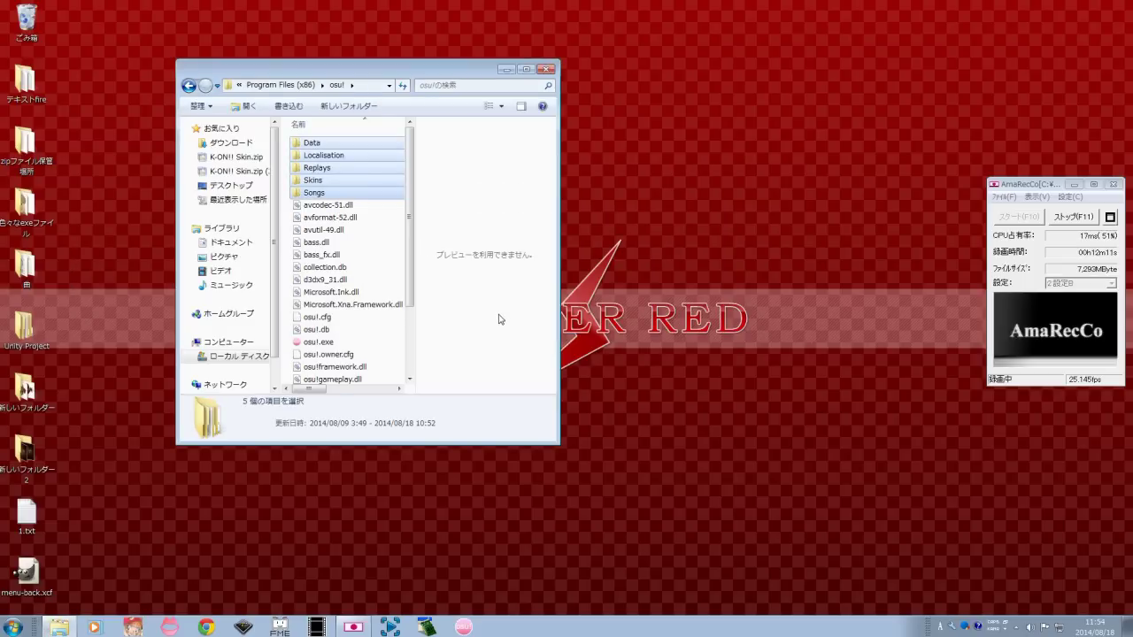
Minimize the osu! folder window and start osu! to process the restored beatmaps.
{"action": "left_click", "coordinate": [504, 69]}
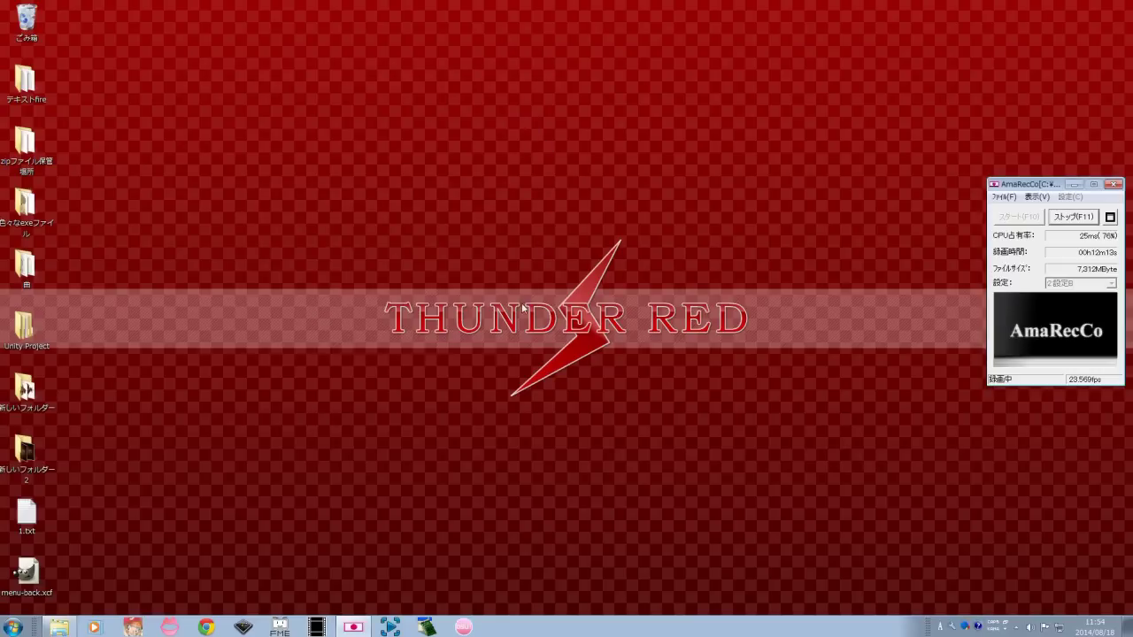
{"action": "left_click", "coordinate": [464, 628]}
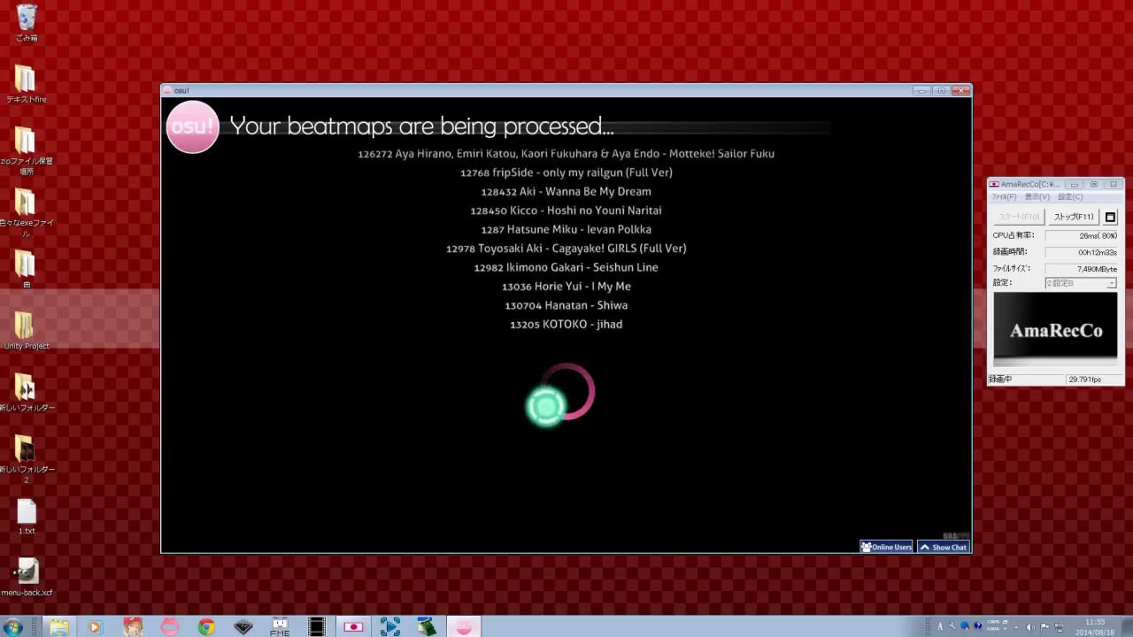
{"action": "left_click_drag", "start_coordinate": [1041, 187], "coordinate": [1011, 222]}
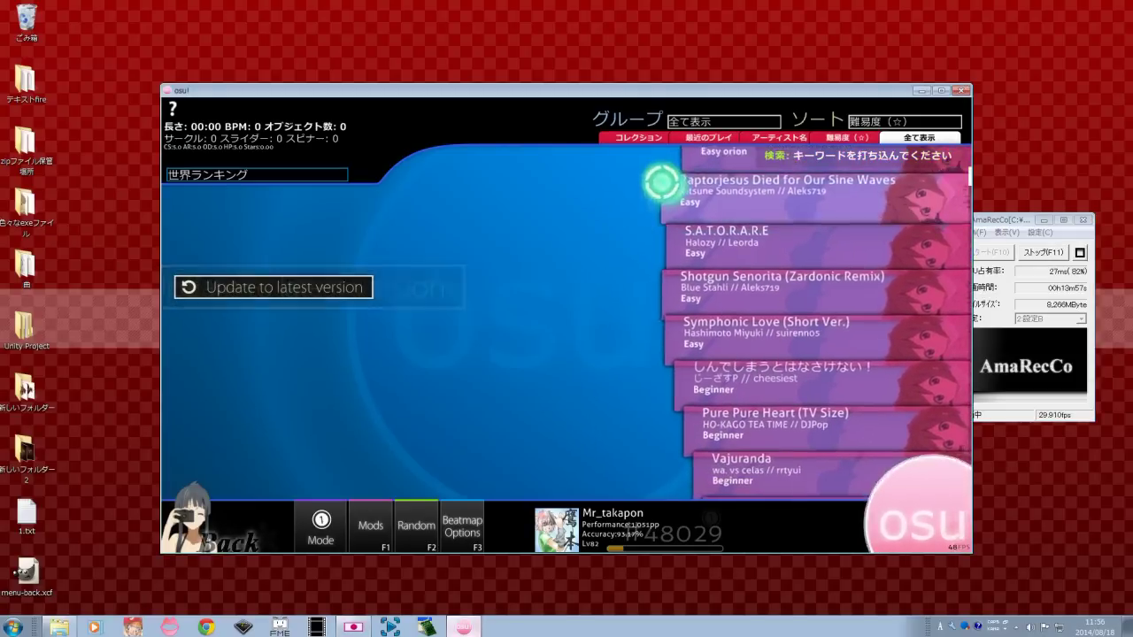
Update the selected beatmap to its latest version and leave the song selection.
{"action": "left_click", "coordinate": [345, 285]}
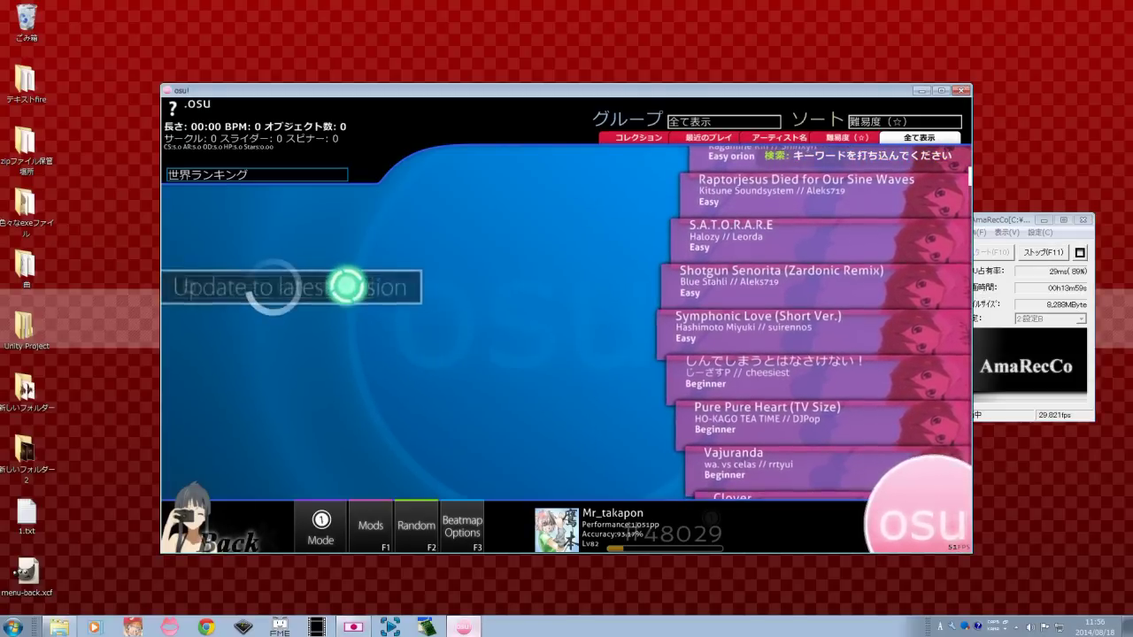
{"action": "left_click", "coordinate": [213, 520]}
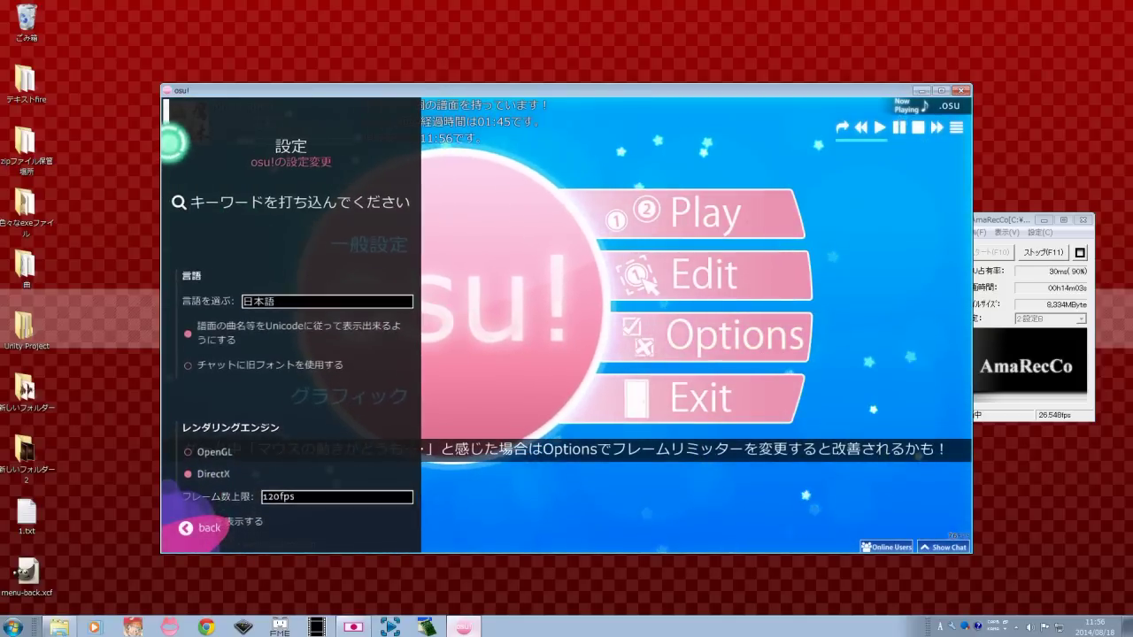
Open the skin selection from the game options and apply the Private Exclusive skin from the second page of available skins.
{"action": "scroll", "coordinate": [173, 142], "scroll_direction": "down", "scroll_amount": 10}
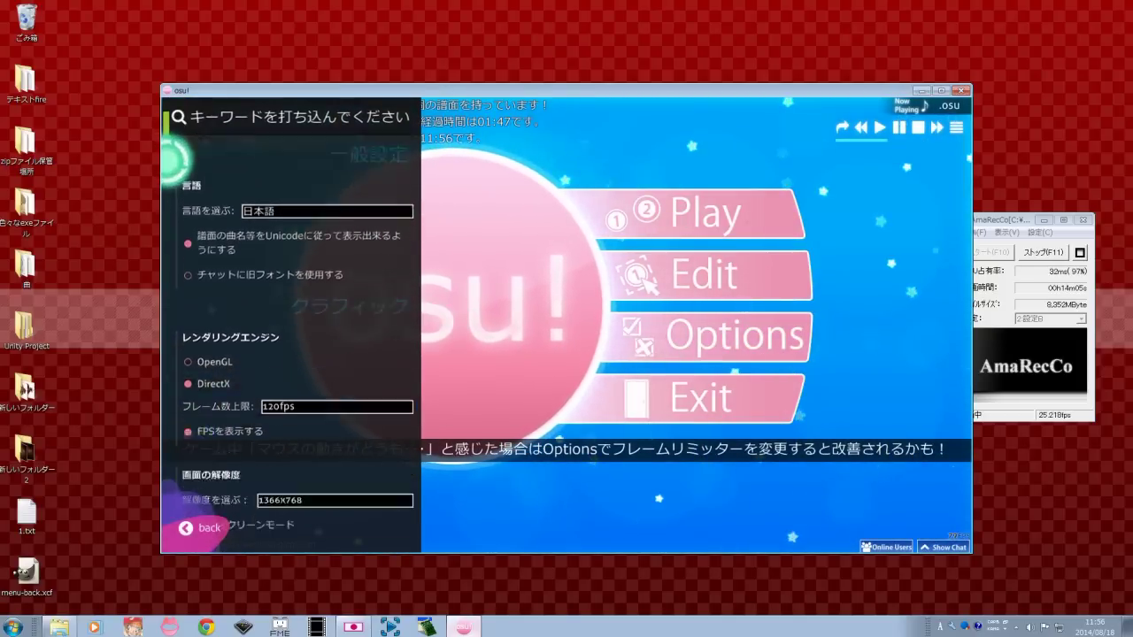
{"action": "left_click", "coordinate": [187, 301]}
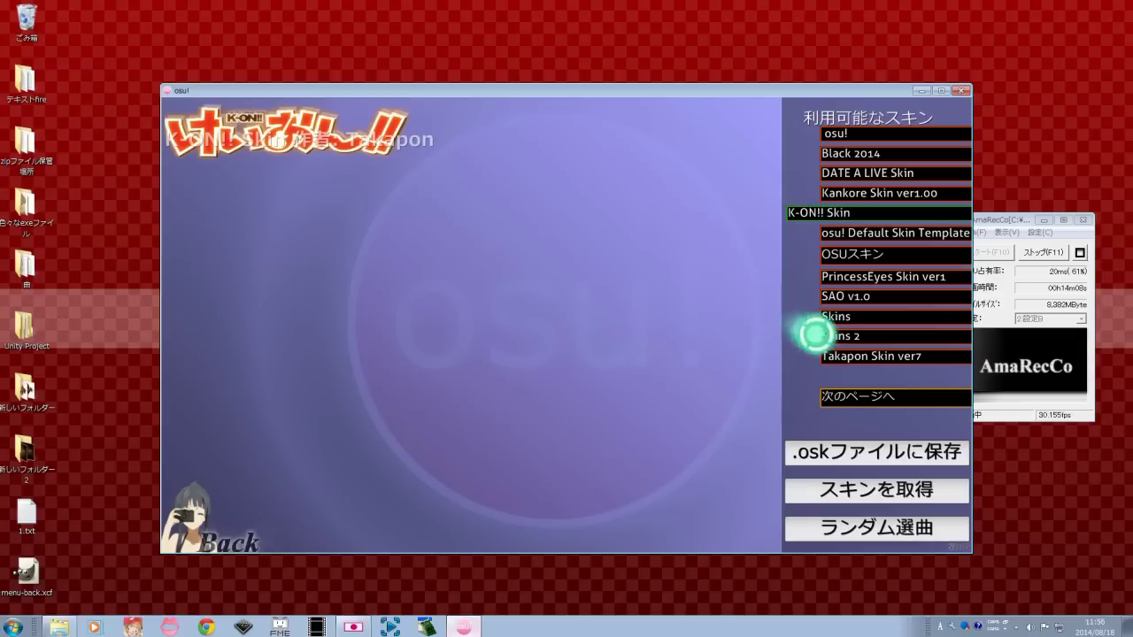
{"action": "left_click", "coordinate": [876, 396]}
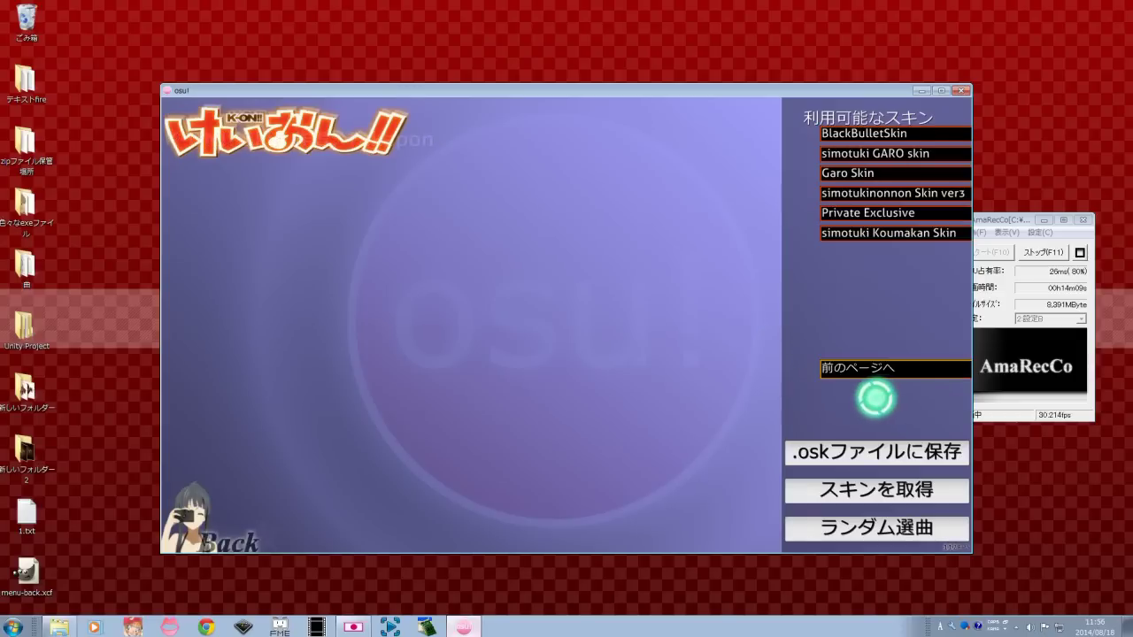
{"action": "left_click", "coordinate": [874, 372]}
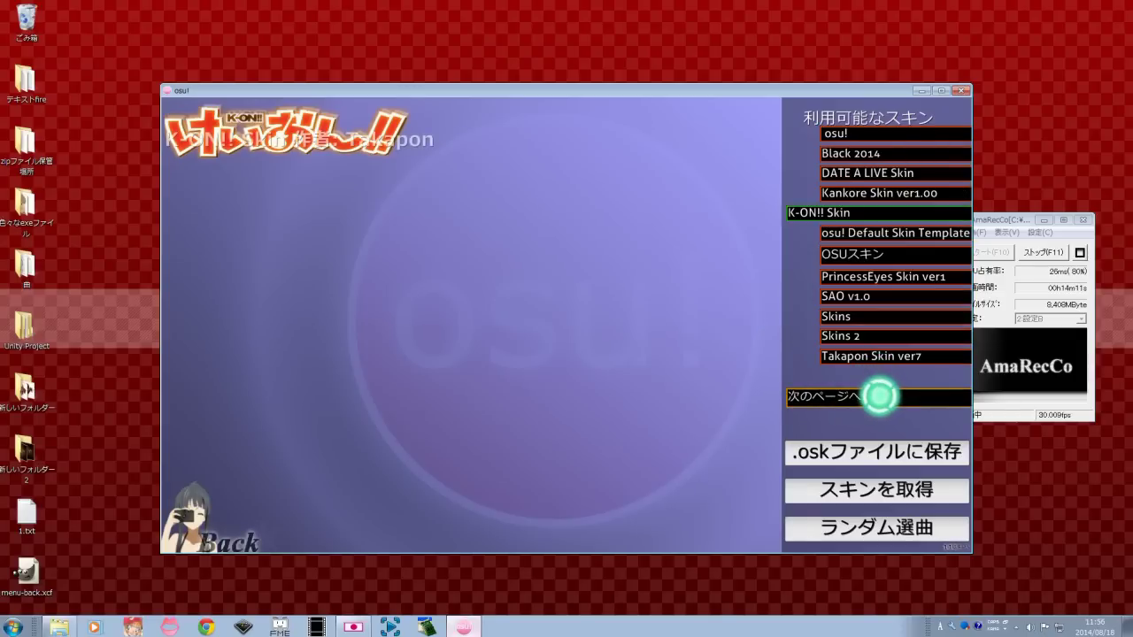
{"action": "left_click", "coordinate": [877, 394]}
{"action": "left_click", "coordinate": [891, 217]}
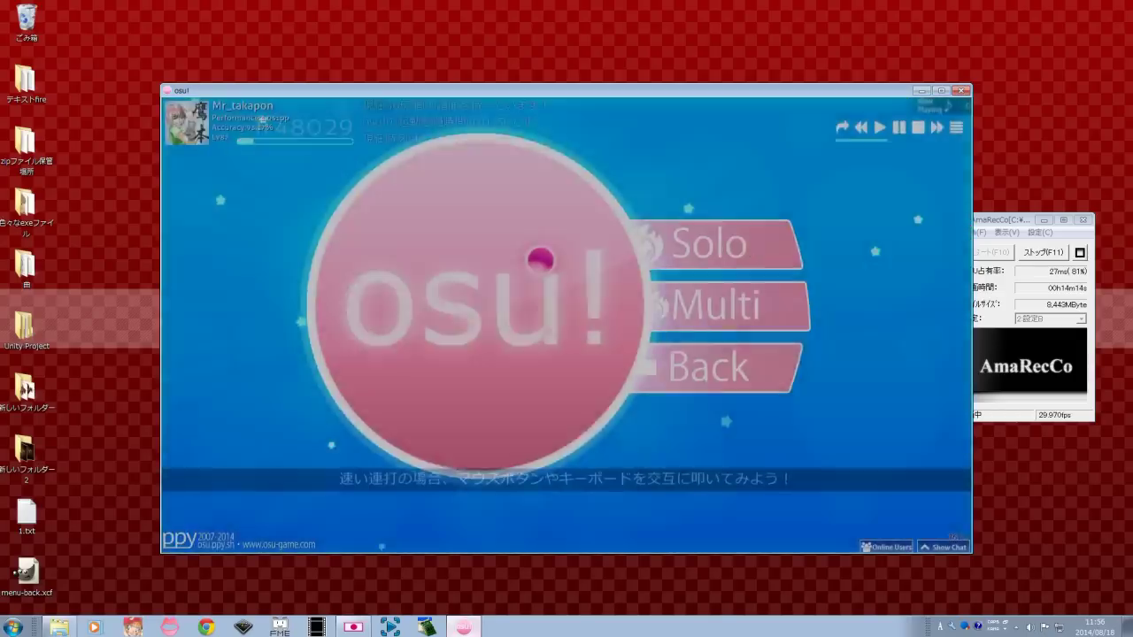
Open solo song selection and look through the beatmaps grouped by collection and with all beatmaps shown.
{"action": "left_click", "coordinate": [538, 248]}
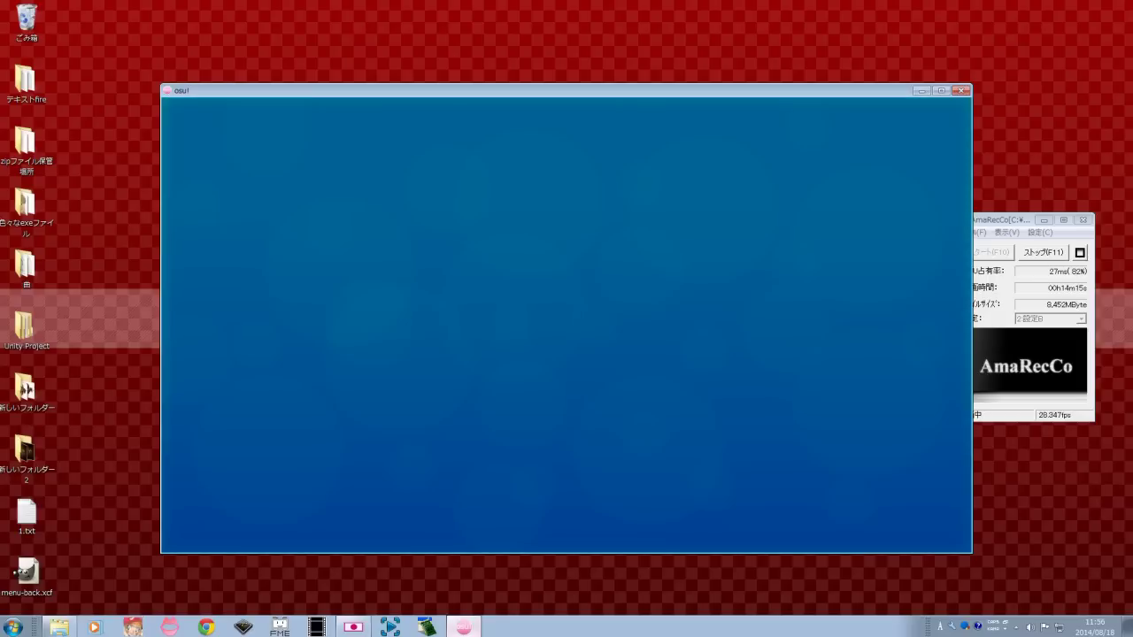
{"action": "left_click", "coordinate": [668, 138]}
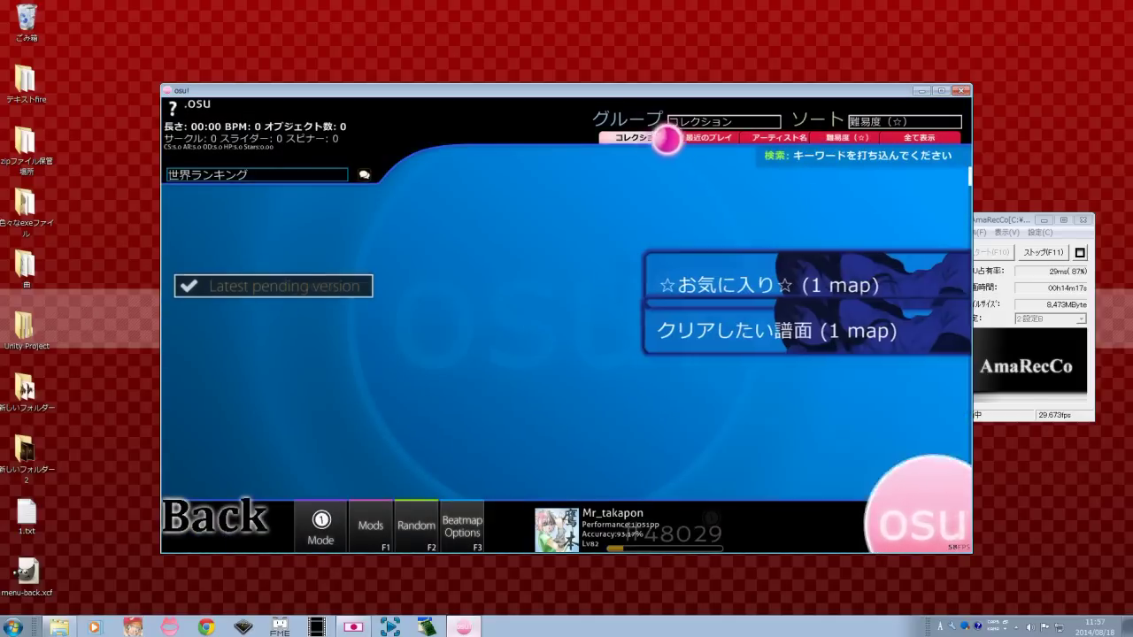
{"action": "left_click", "coordinate": [901, 138]}
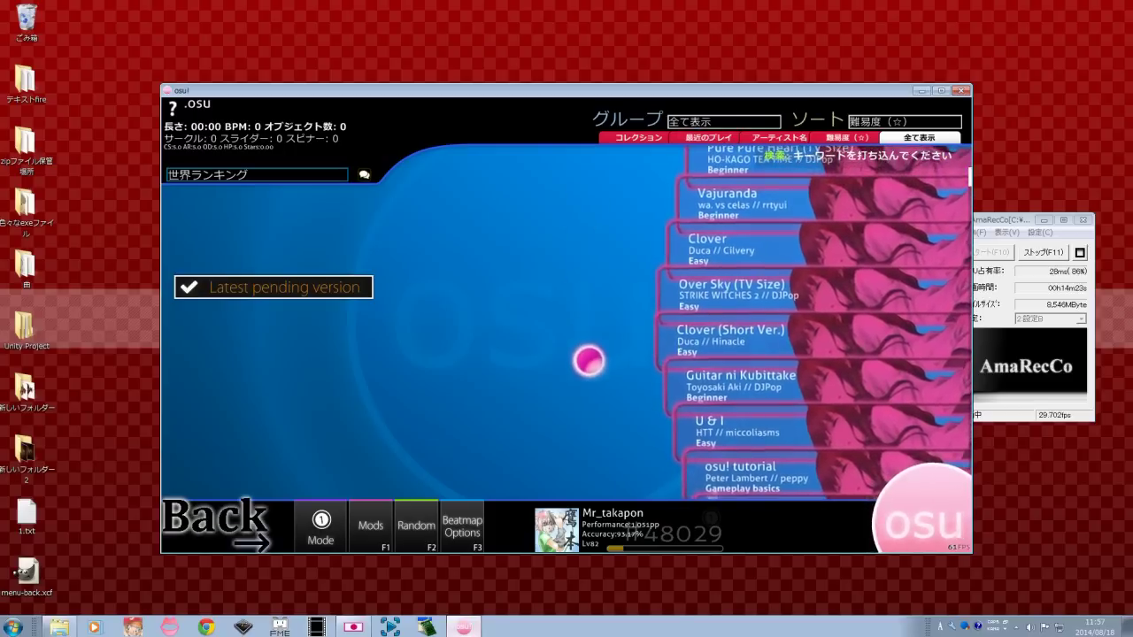
{"action": "scroll", "coordinate": [587, 359], "scroll_direction": "down", "scroll_amount": 10}
{"action": "scroll", "coordinate": [584, 324], "scroll_direction": "up", "scroll_amount": 15}
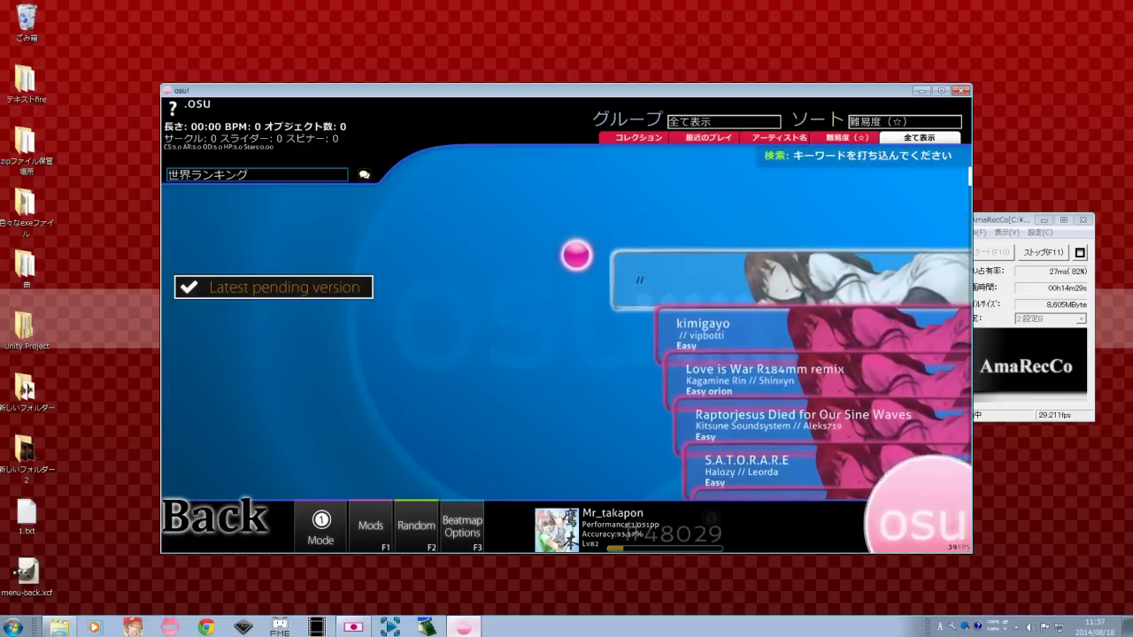
Return to the main menu, open and dismiss the user profile options, and exit the game.
{"action": "left_click", "coordinate": [255, 494]}
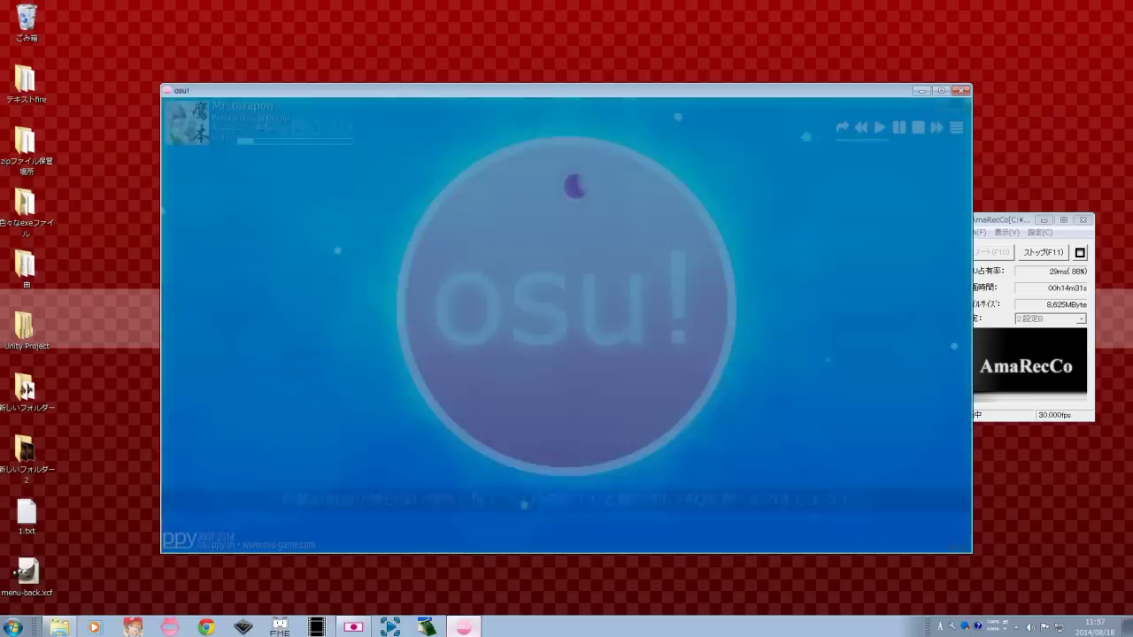
{"action": "left_click", "coordinate": [318, 131]}
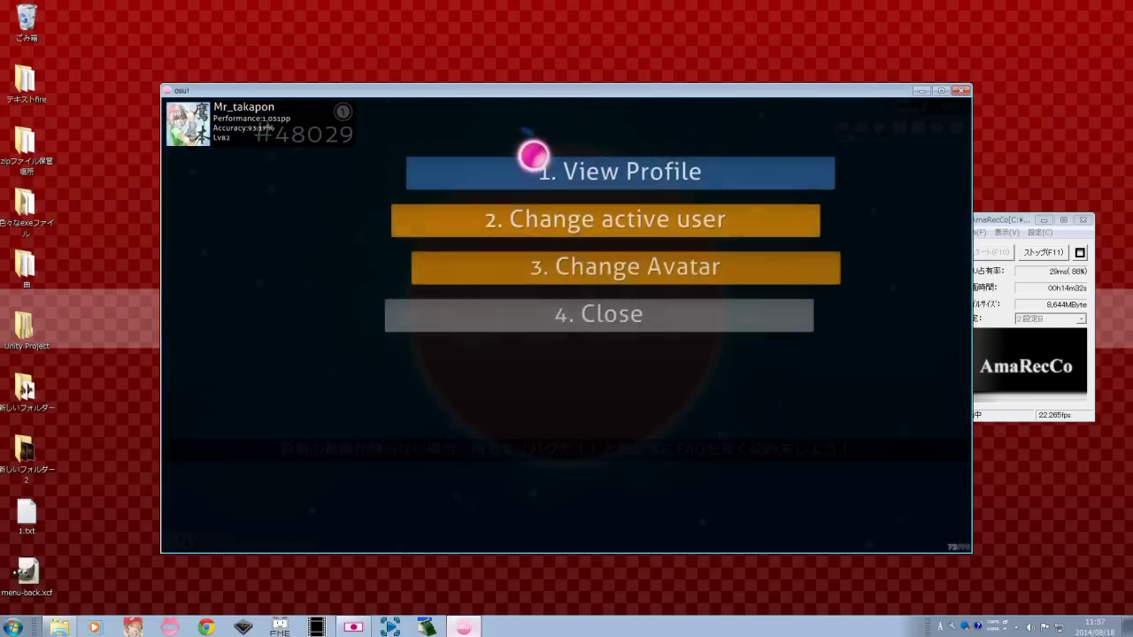
{"action": "left_click", "coordinate": [526, 316]}
{"action": "left_click", "coordinate": [539, 253]}
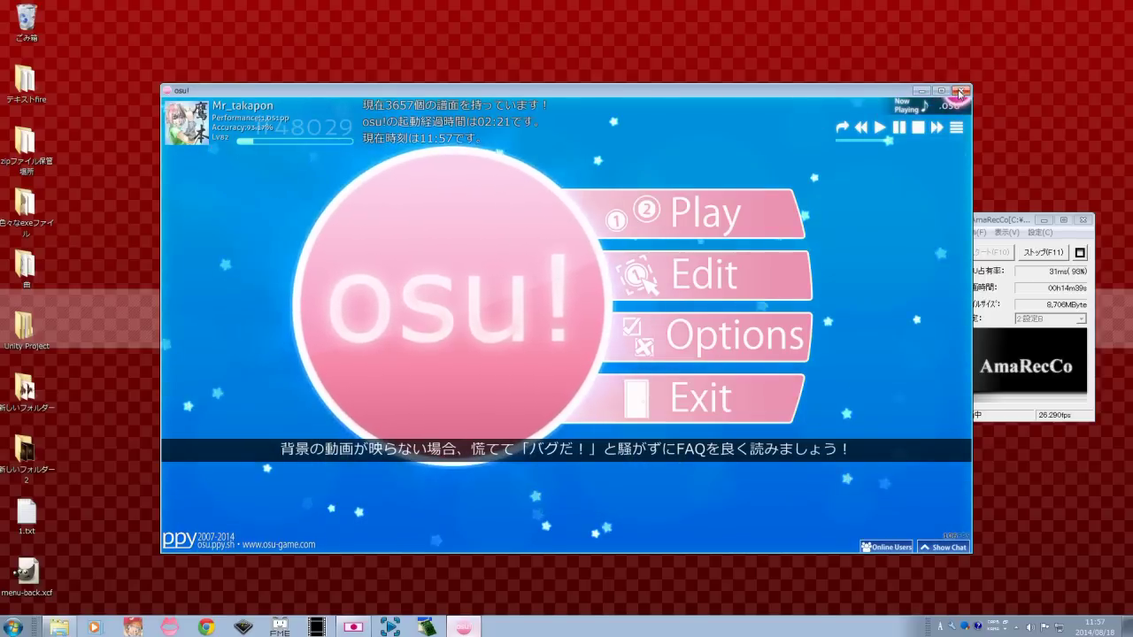
{"action": "left_click", "coordinate": [961, 91]}
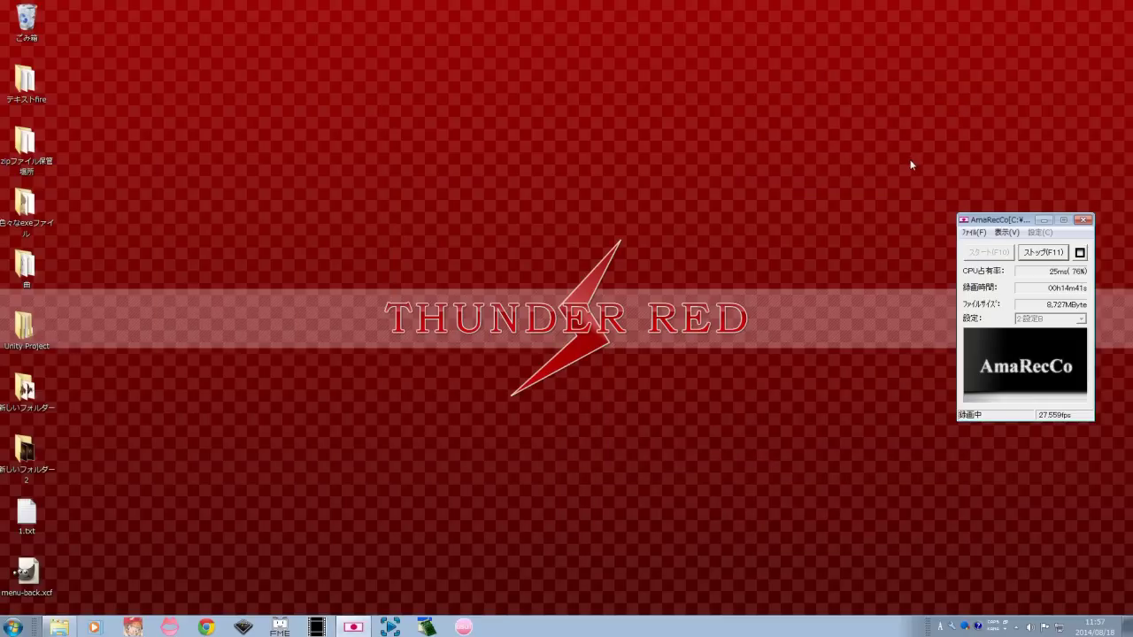